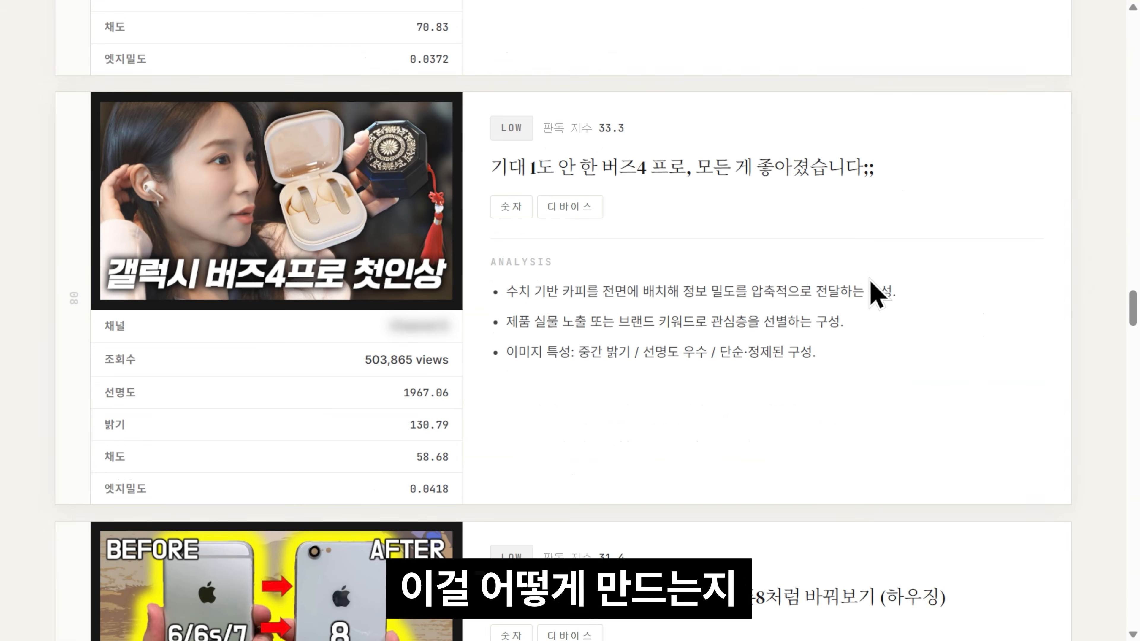
Step: Scroll the thumbnail report cards from the earbuds review to the case front-panel cable video
scroll(881, 315, "down", 20)
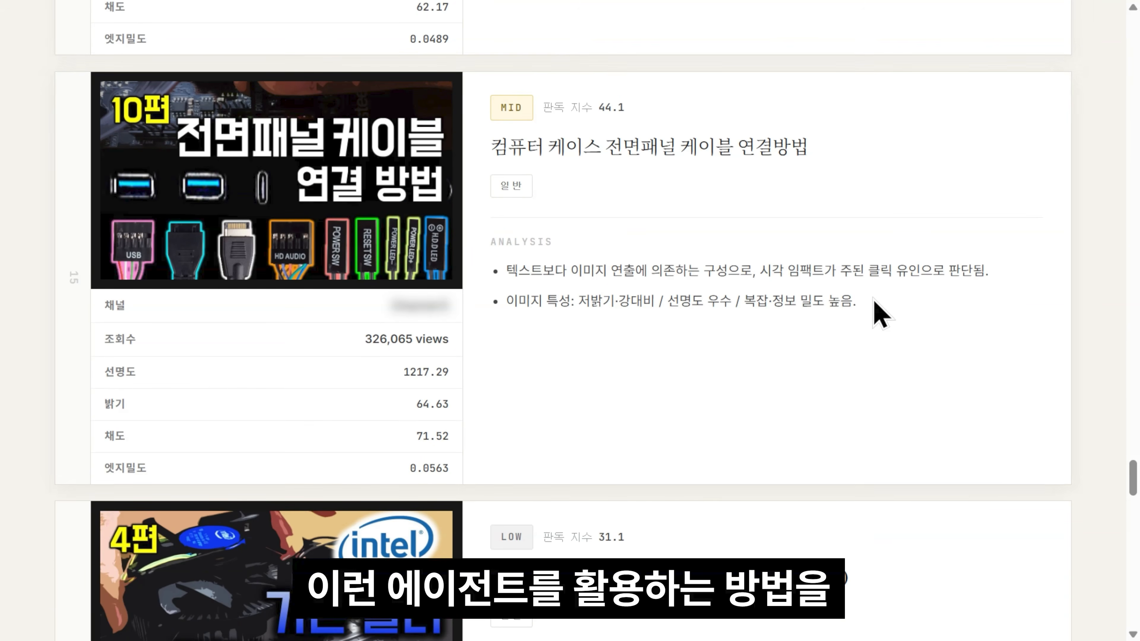
scroll(878, 319, "down", 8)
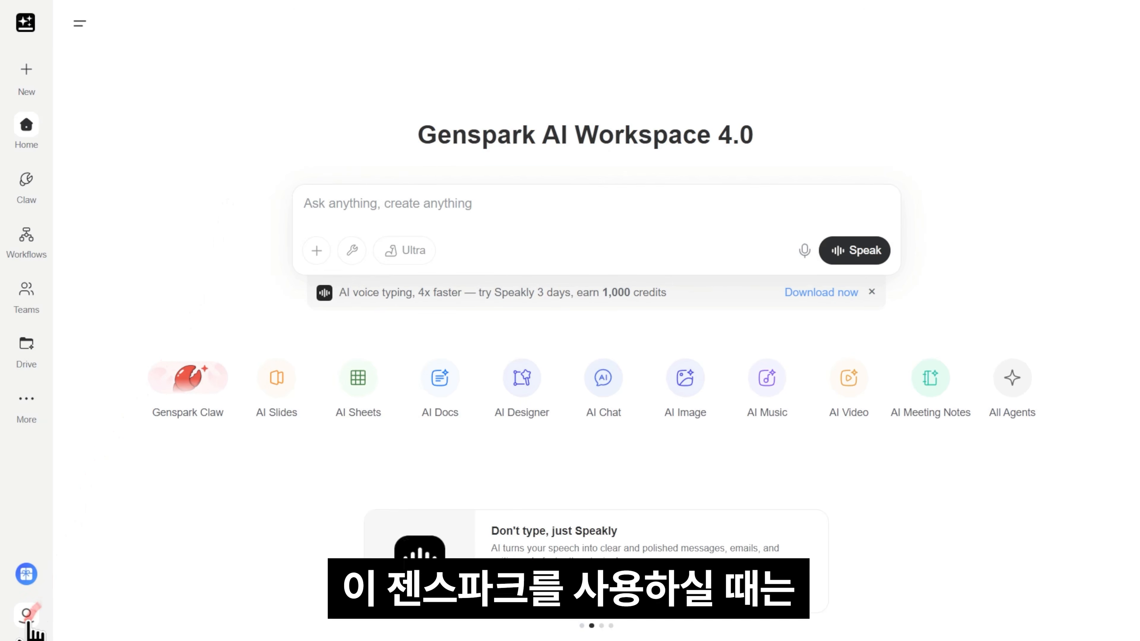
Step: In account Settings, switch the Display Language from English to 한국어
left_click(26, 616)
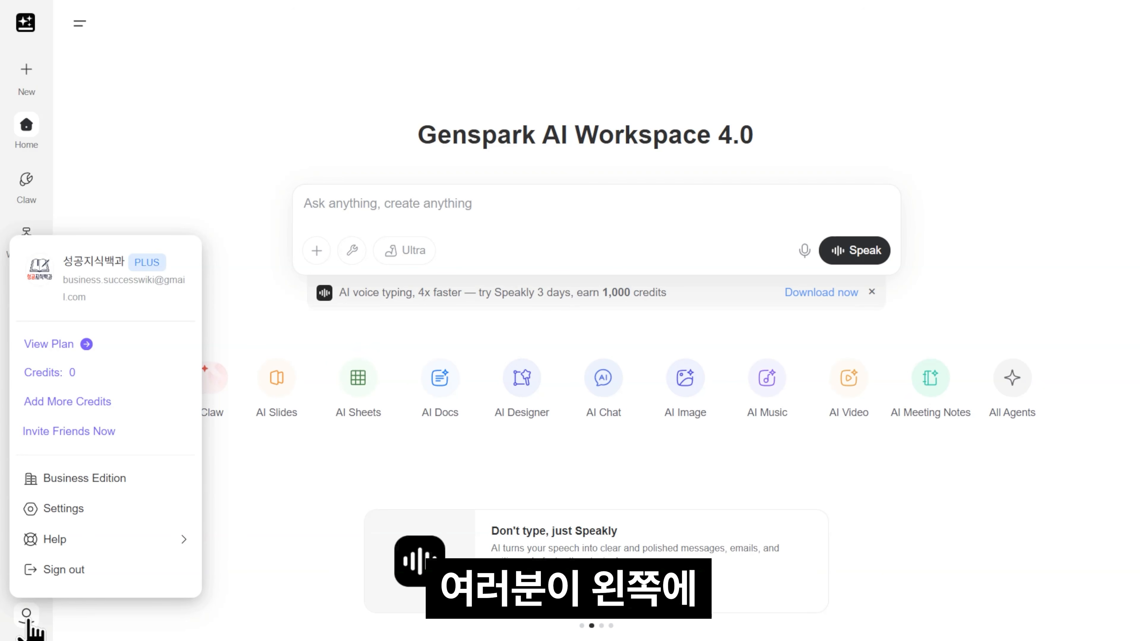
left_click(74, 508)
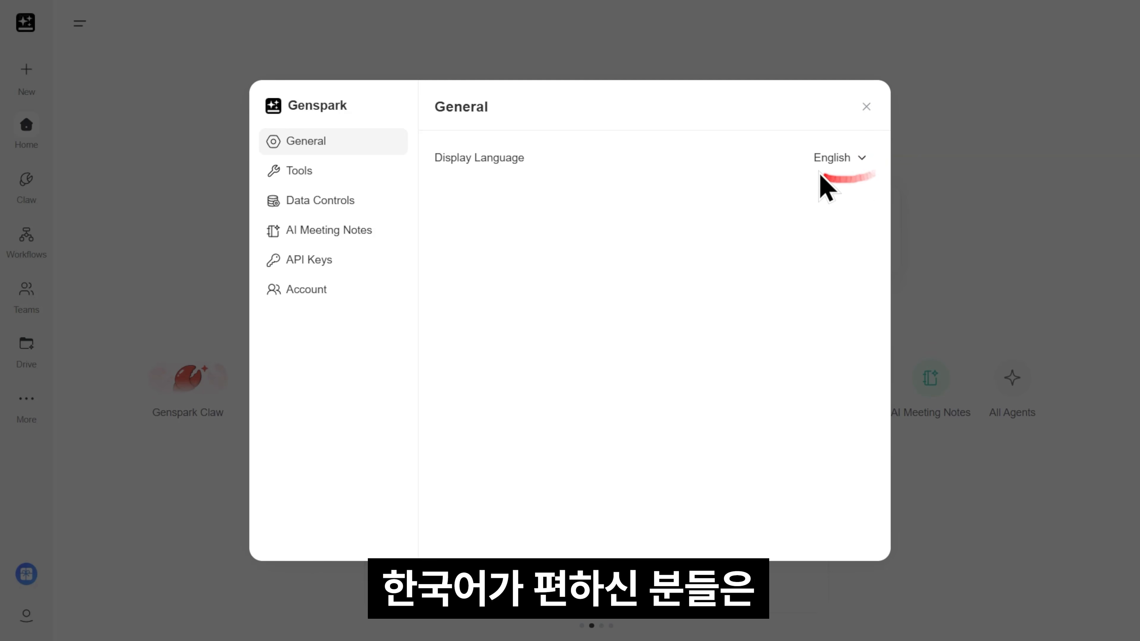
left_click(838, 158)
left_click(736, 346)
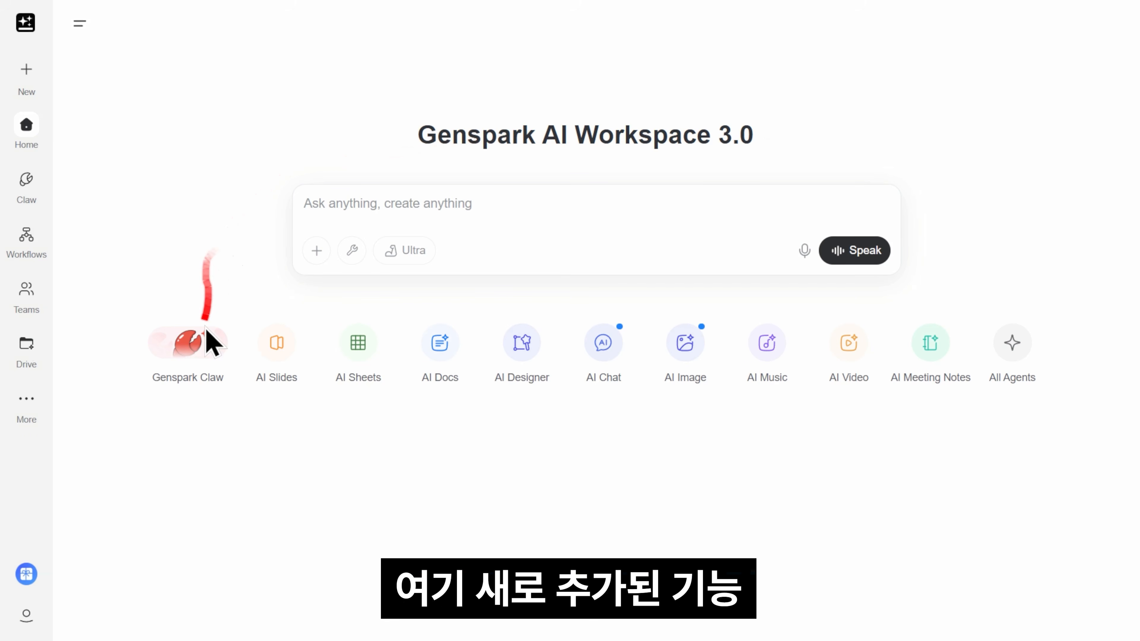
Step: Open Genspark Claw's 'Your First AI Employee' introduction page from the home page
mouse_move(203, 346)
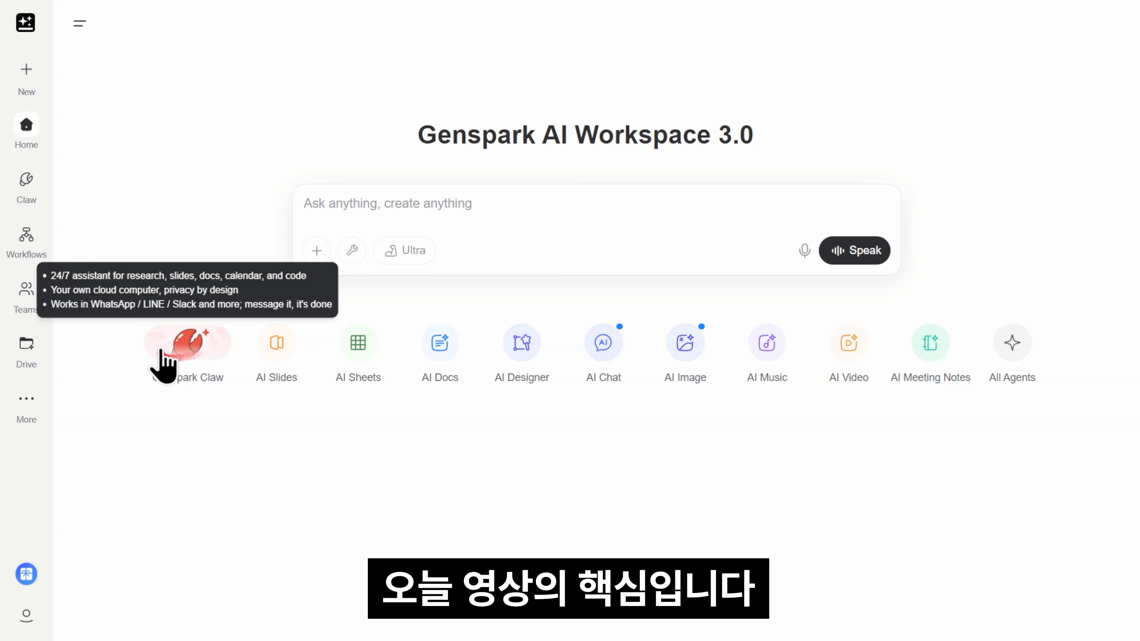
left_click(200, 341)
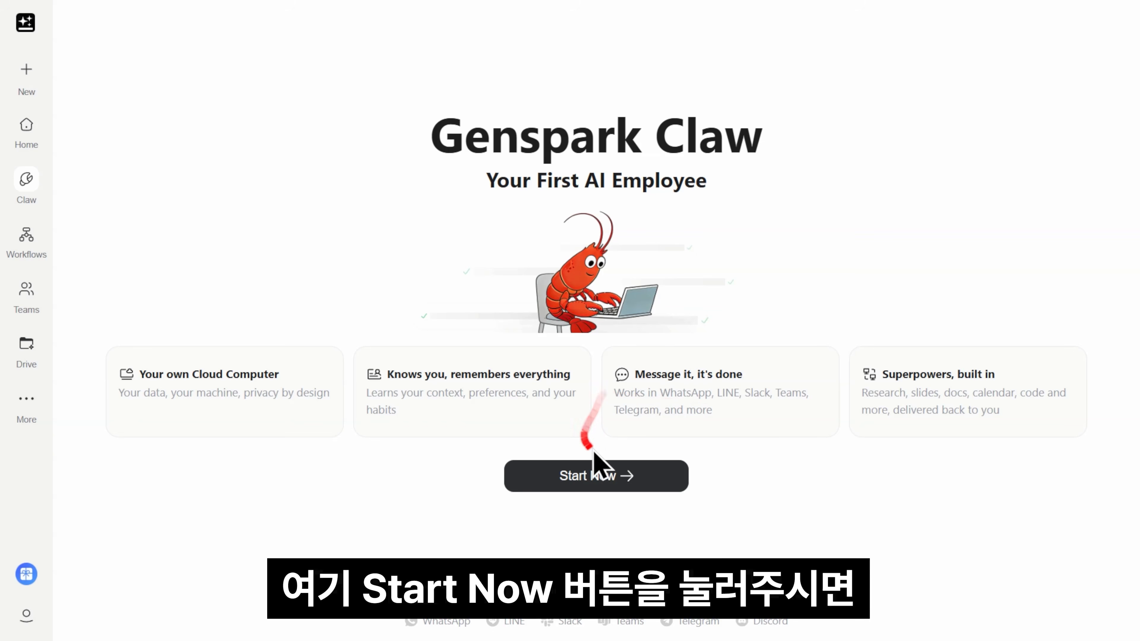
Step: Start the Claw cloud computer, switch its model to GPT-5.4, and widen the chat area
left_click(623, 478)
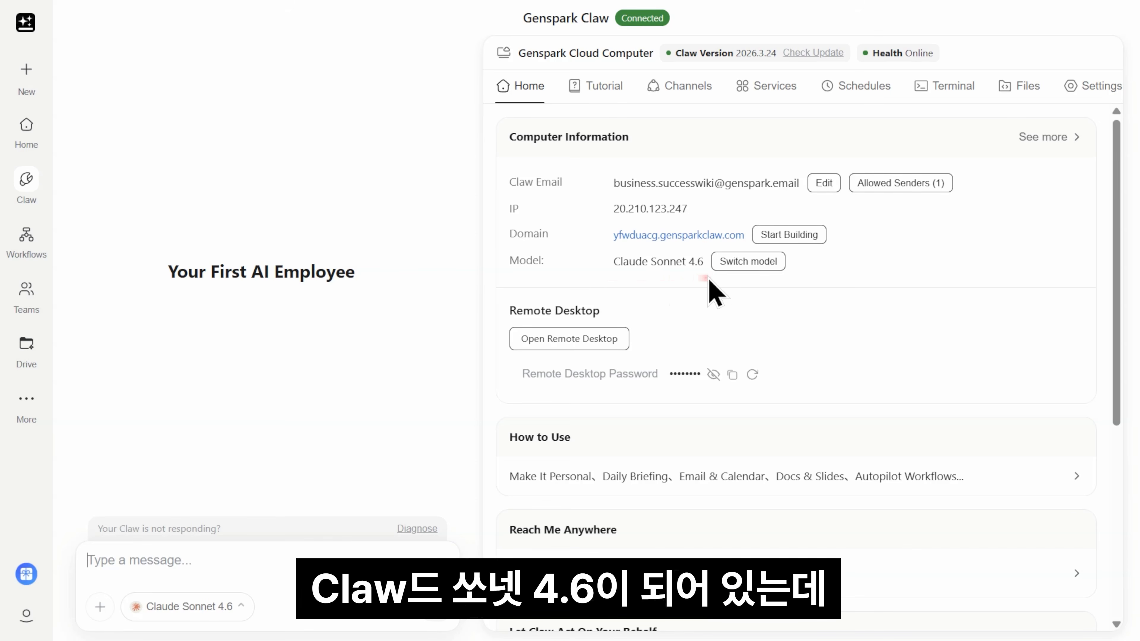
left_click(740, 265)
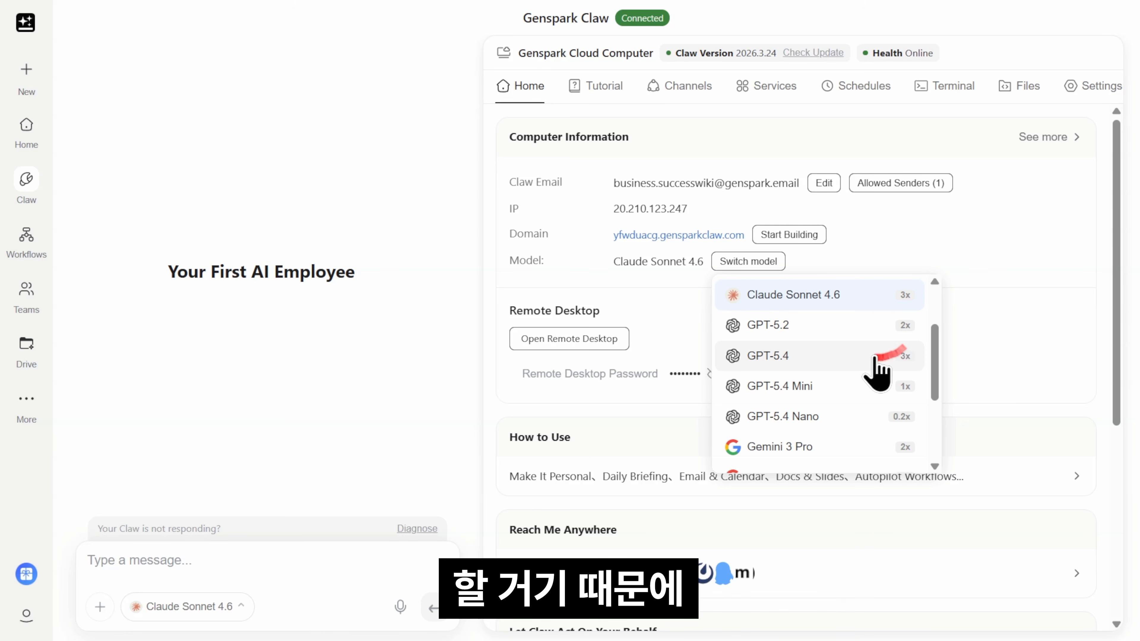
left_click(844, 356)
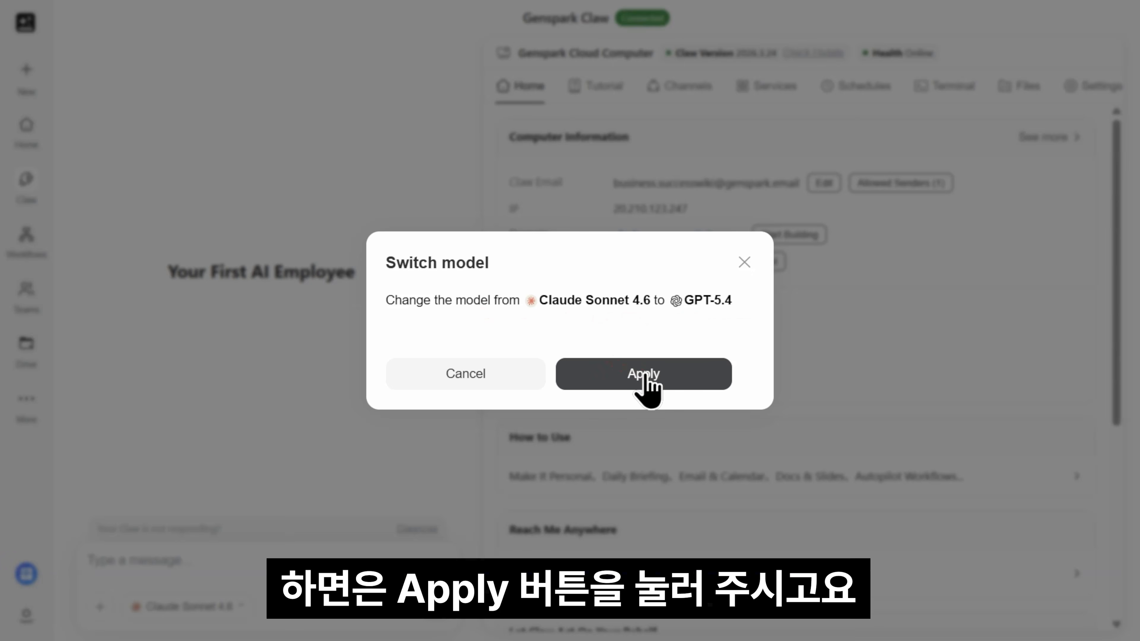
left_click(645, 376)
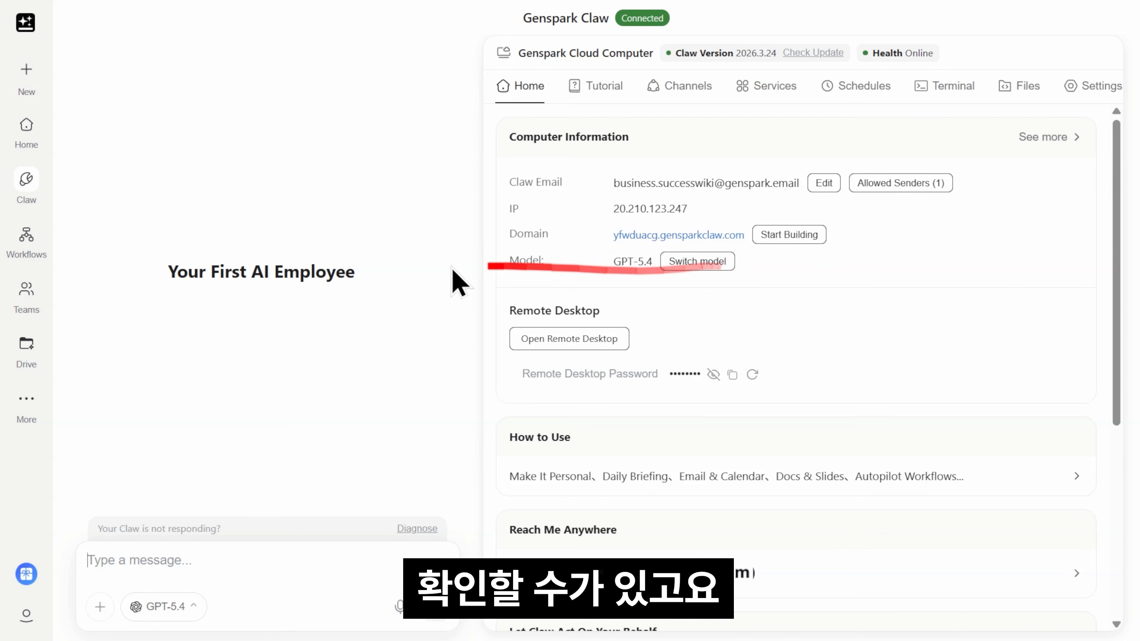
left_click_drag(484, 265, 620, 260)
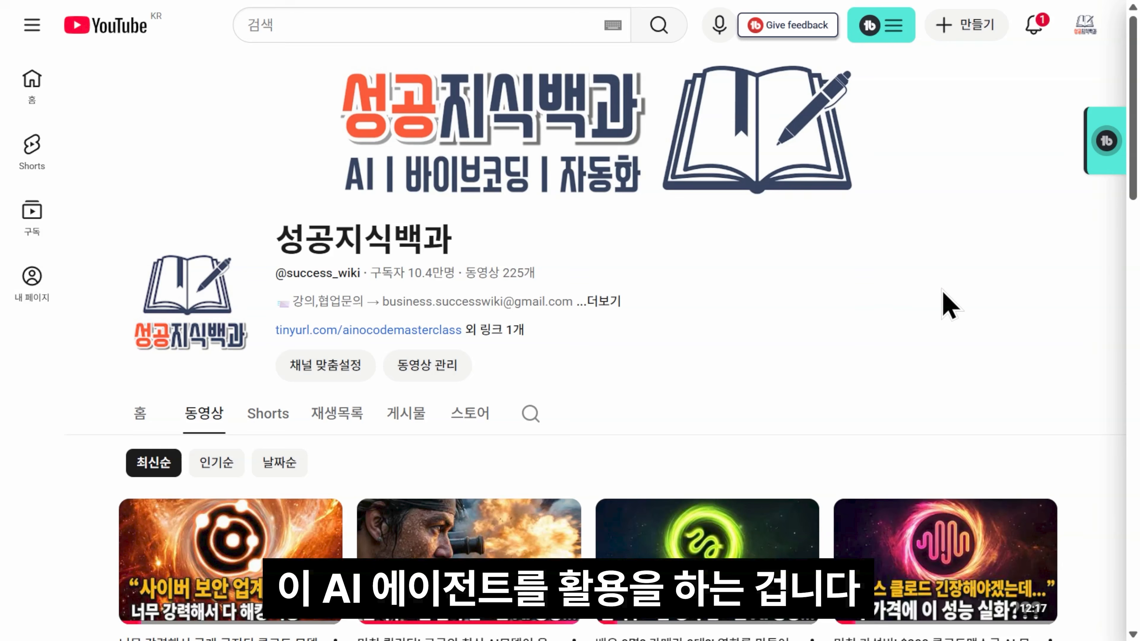
Step: Scroll down the channel's Videos grid, reviewing each upload's thumbnail and title
scroll(1069, 243, "down", 5)
scroll(1074, 255, "down", 3)
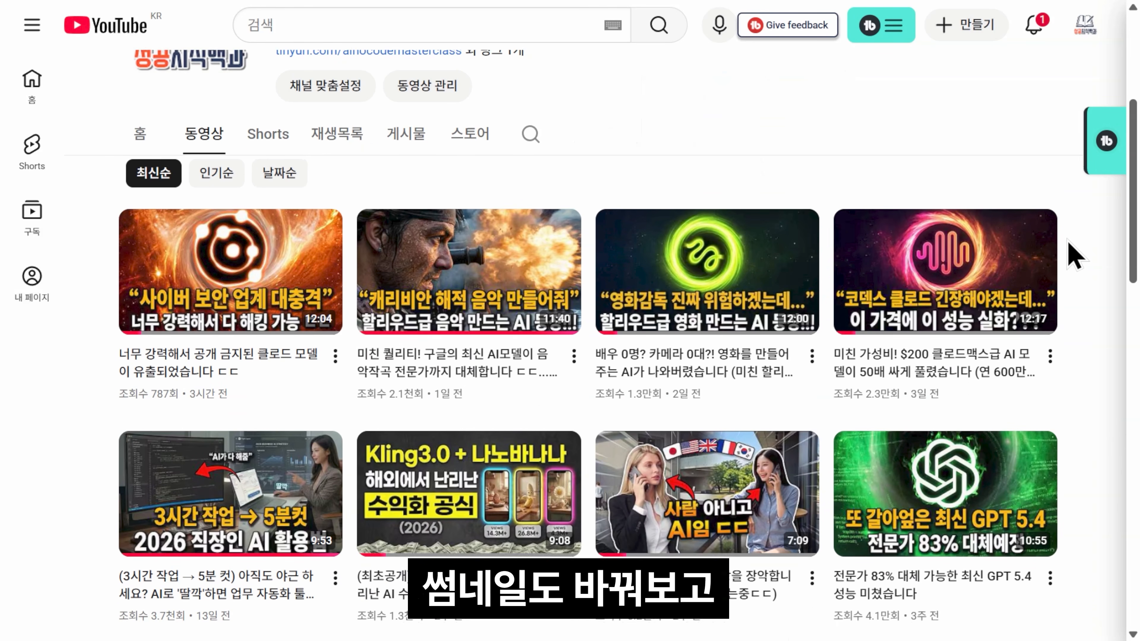
scroll(1077, 256, "down", 5)
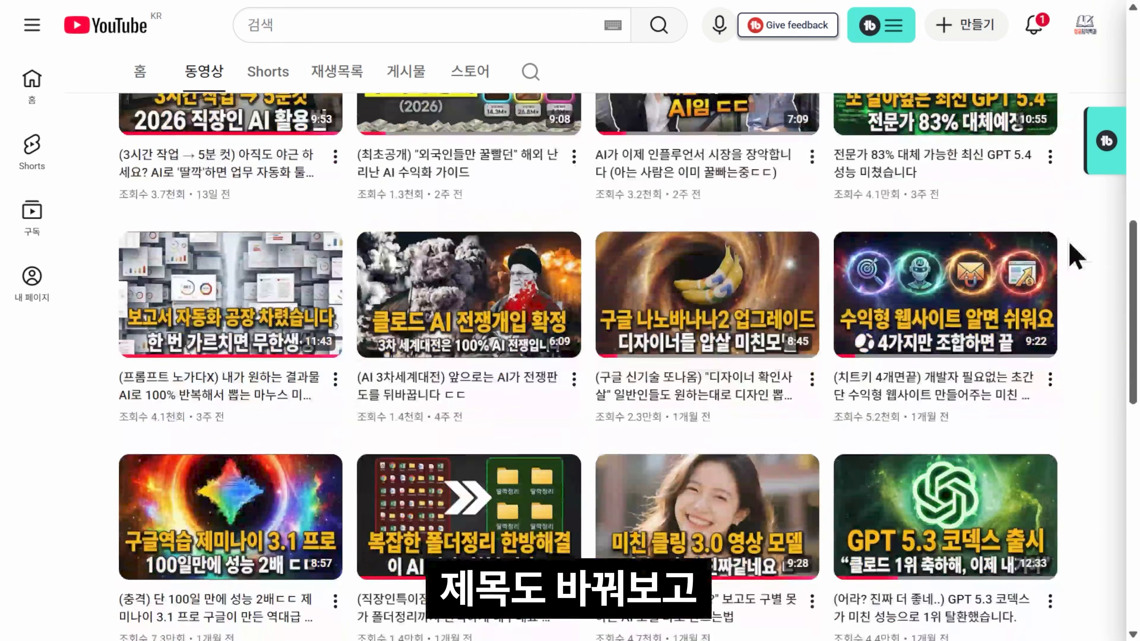
scroll(1076, 256, "down", 5)
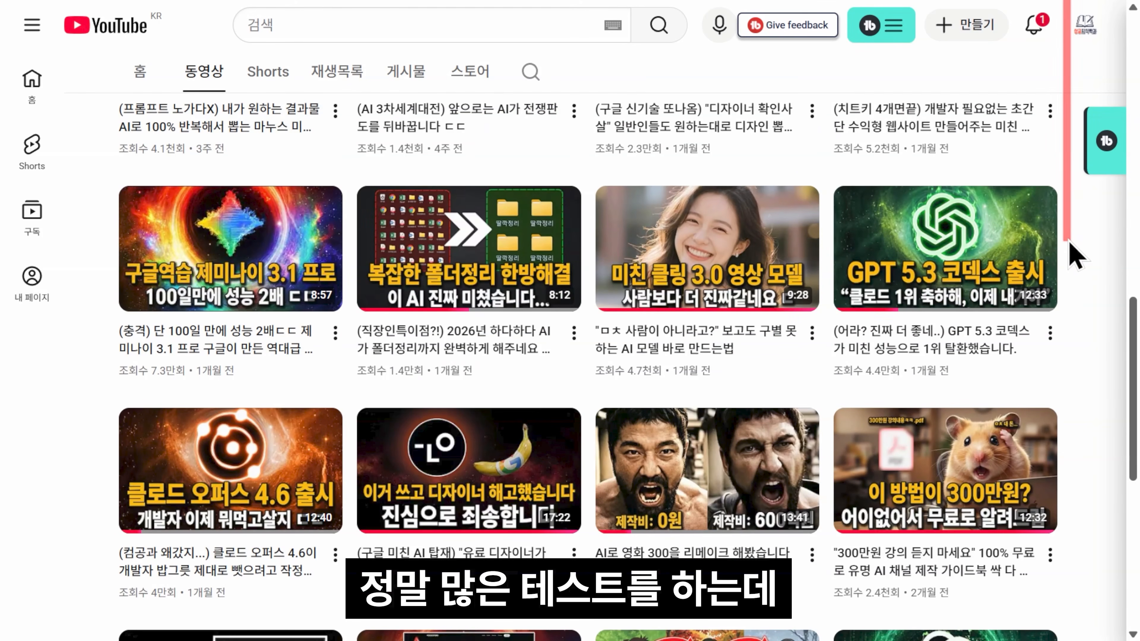
scroll(1084, 249, "down", 1)
scroll(1088, 252, "down", 6)
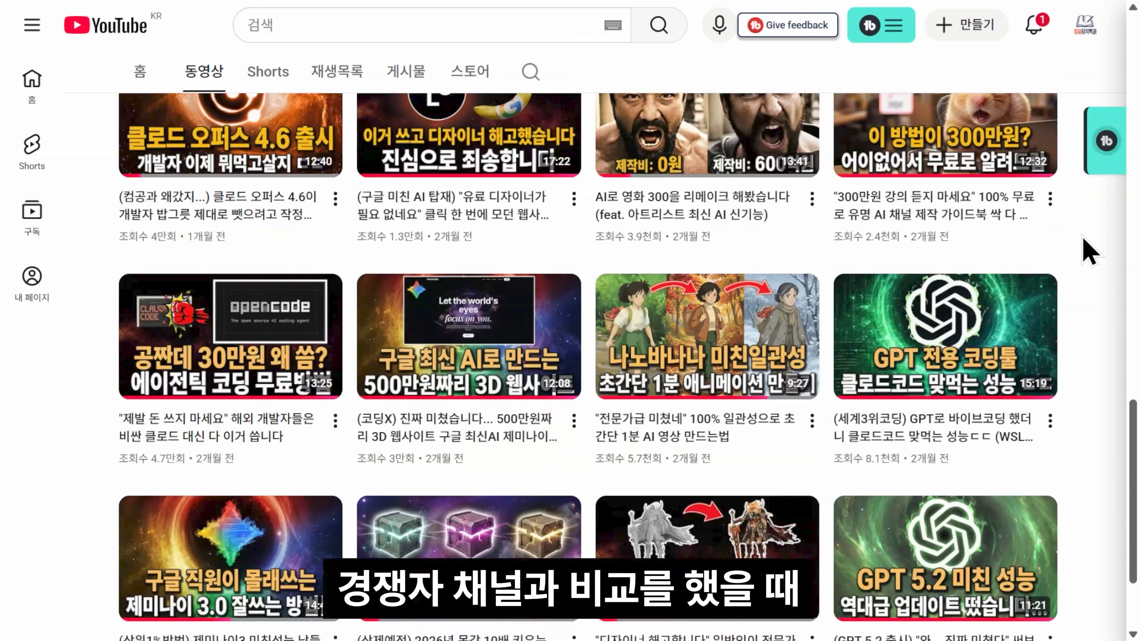
scroll(1088, 253, "down", 3)
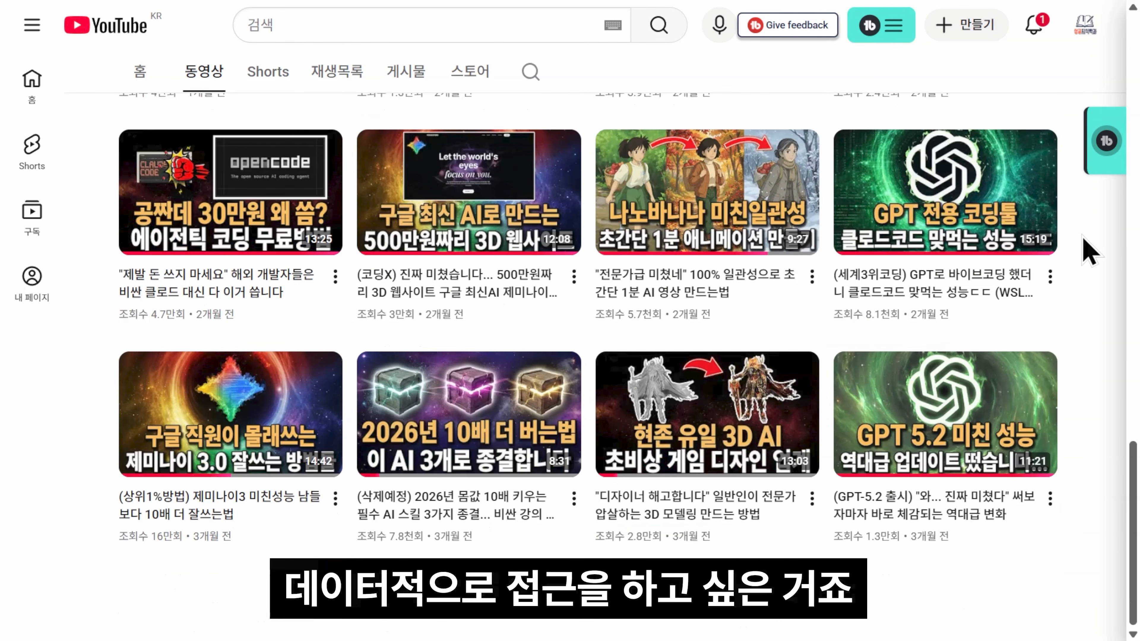
scroll(1089, 244, "down", 5)
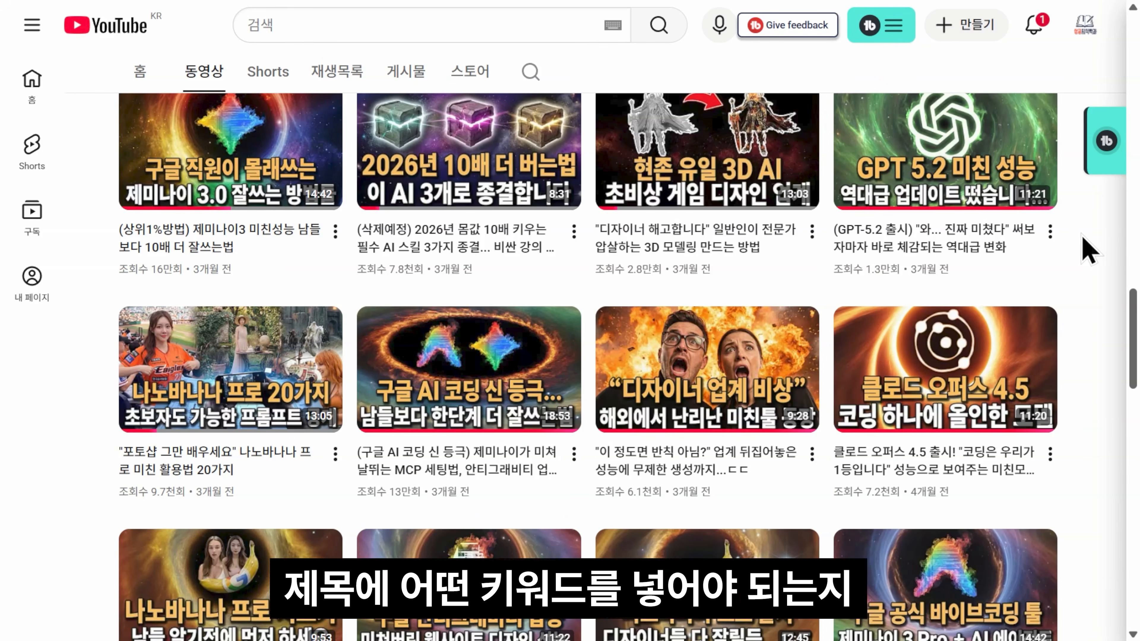
scroll(1088, 252, "down", 8)
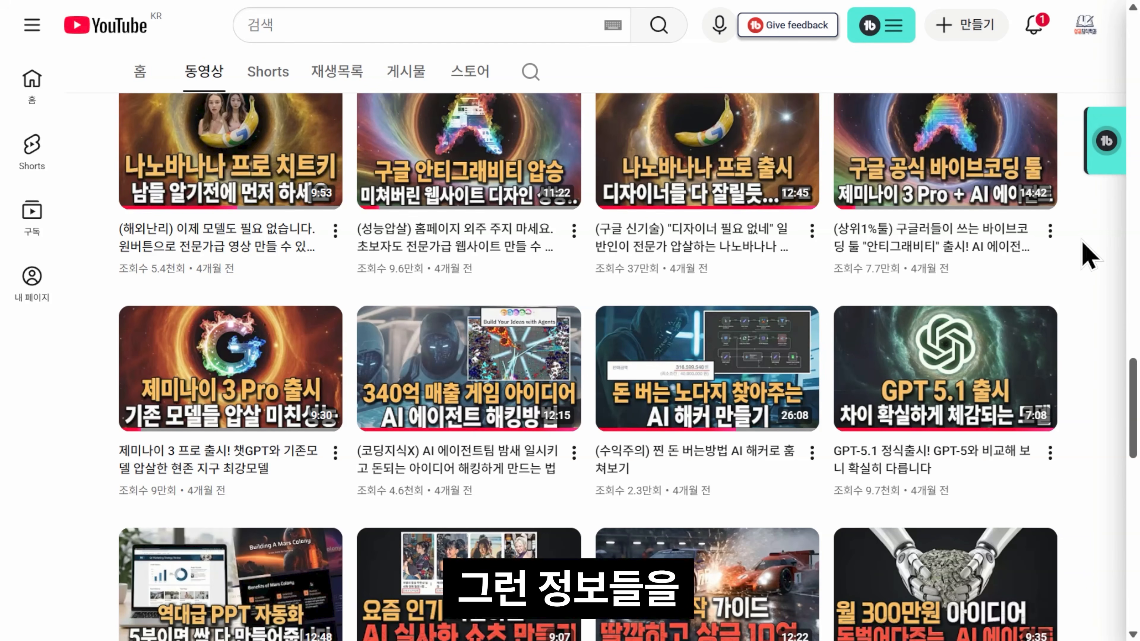
scroll(1090, 261, "down", 3)
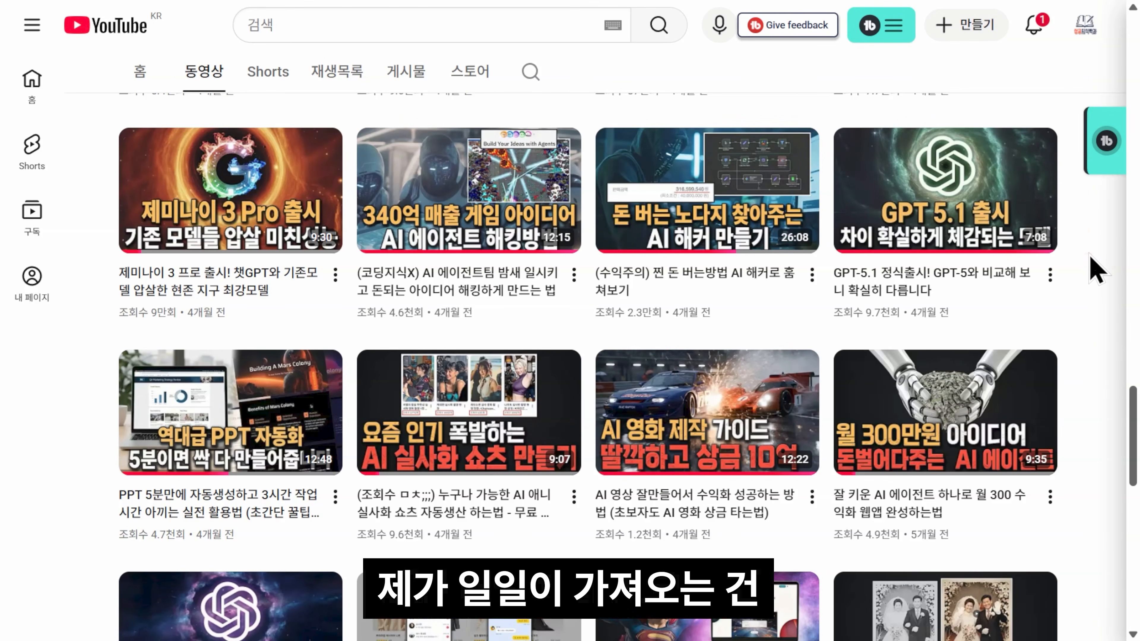
scroll(1098, 271, "down", 8)
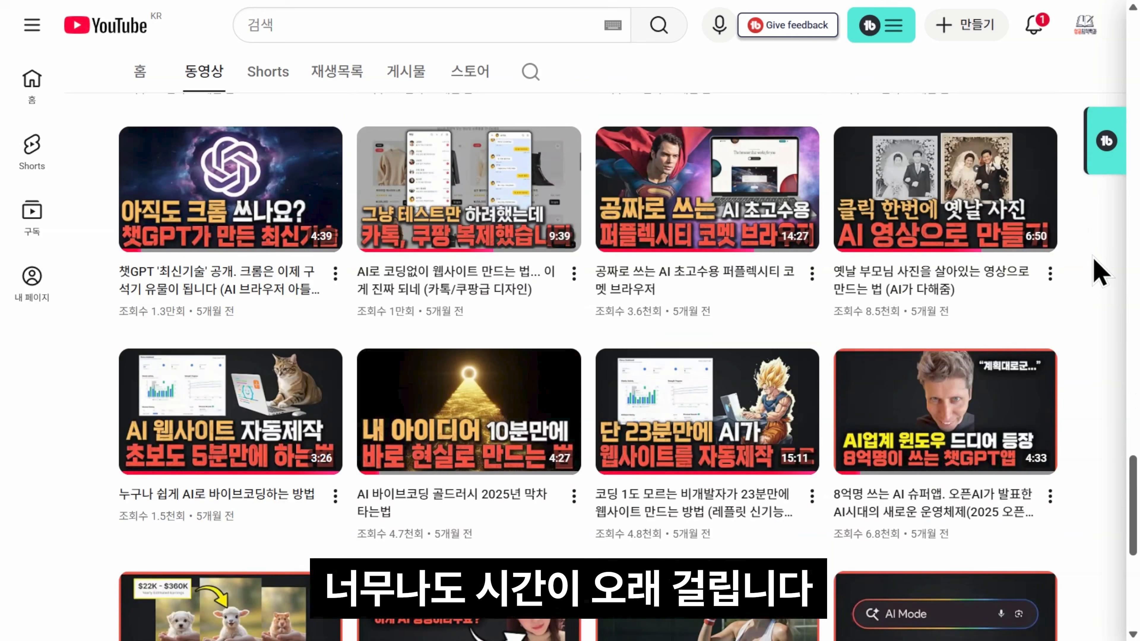
scroll(1088, 331, "down", 5)
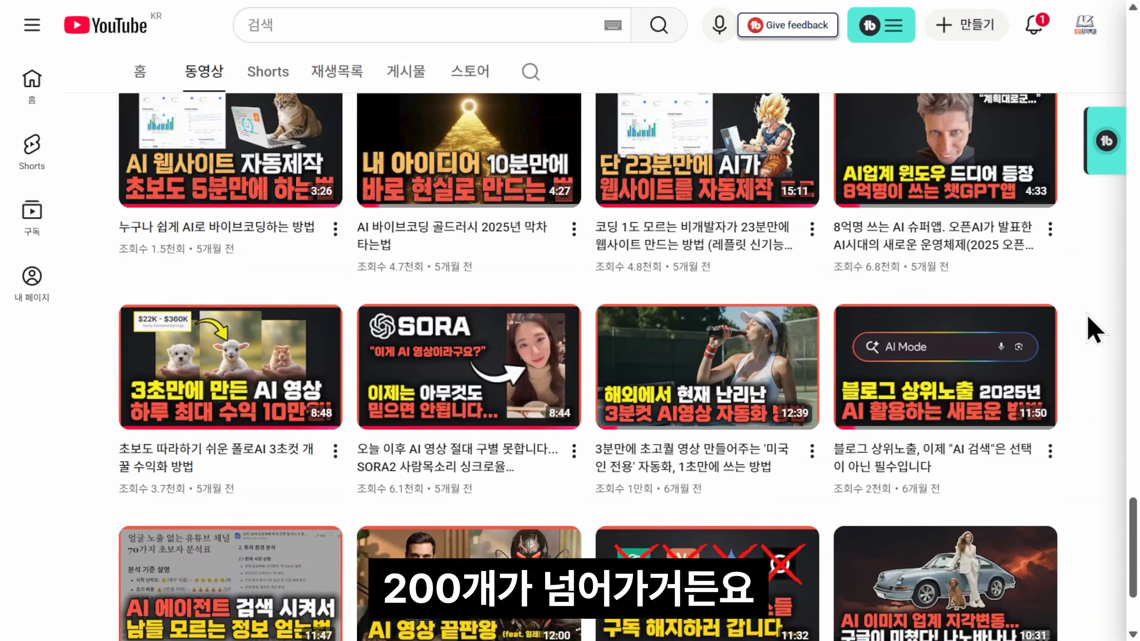
scroll(1092, 331, "down", 3)
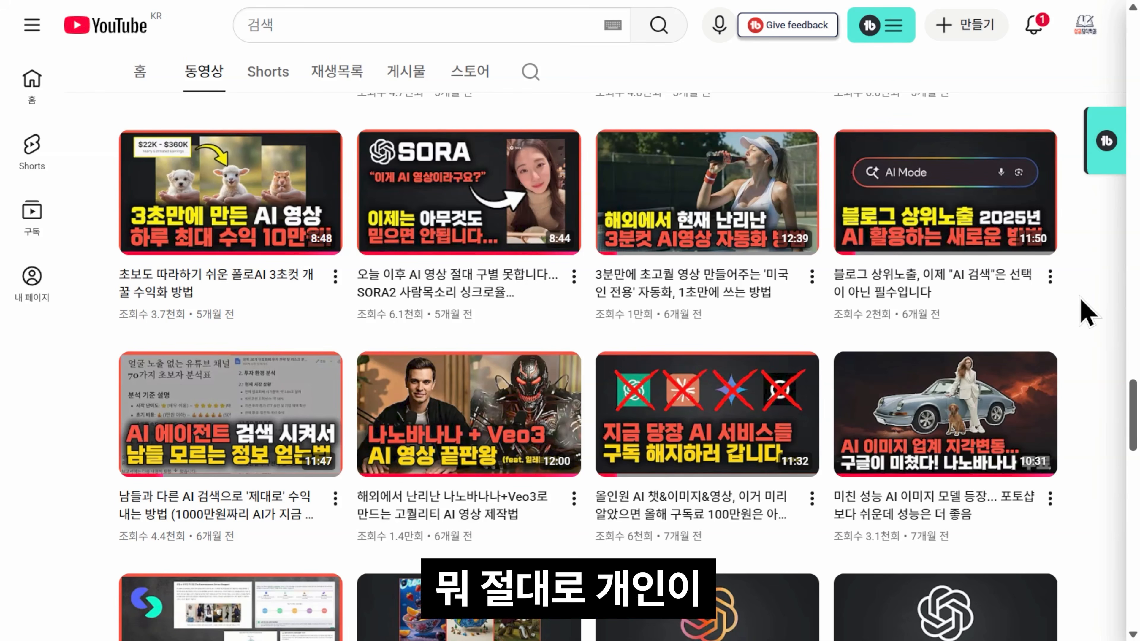
scroll(1080, 301, "down", 9)
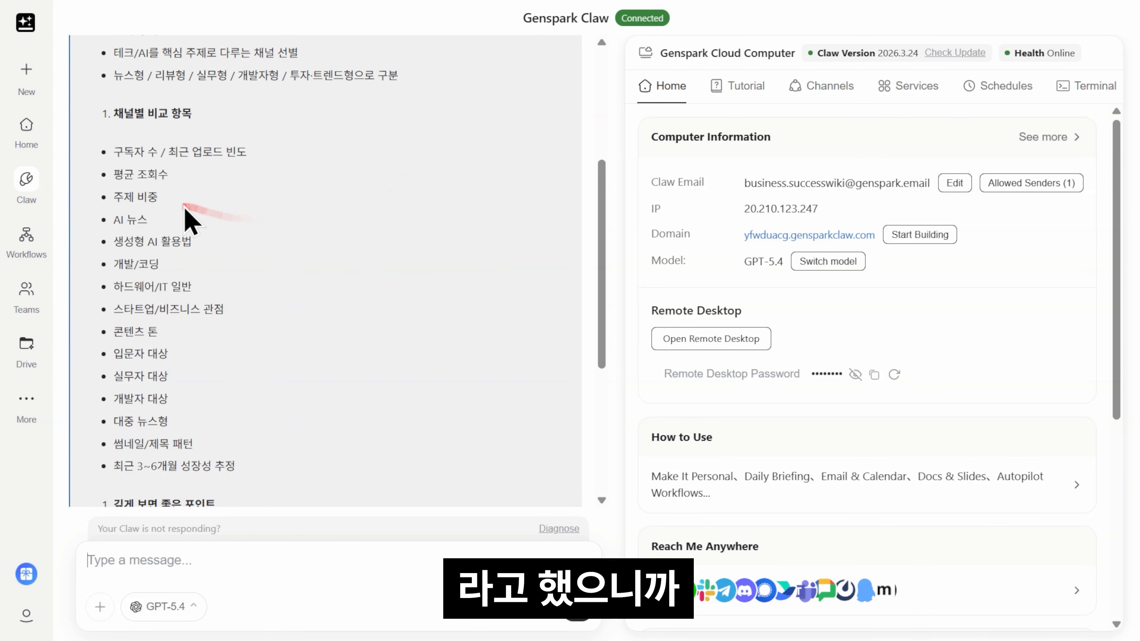
scroll(83, 244, "up", 5)
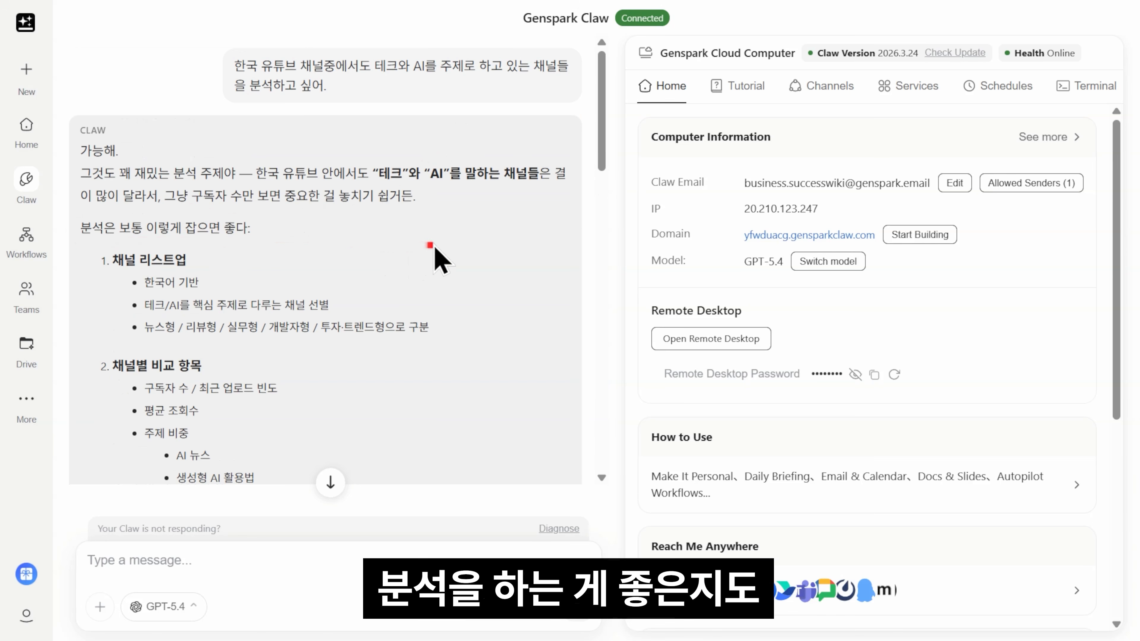
scroll(432, 248, "down", 5)
scroll(438, 258, "down", 6)
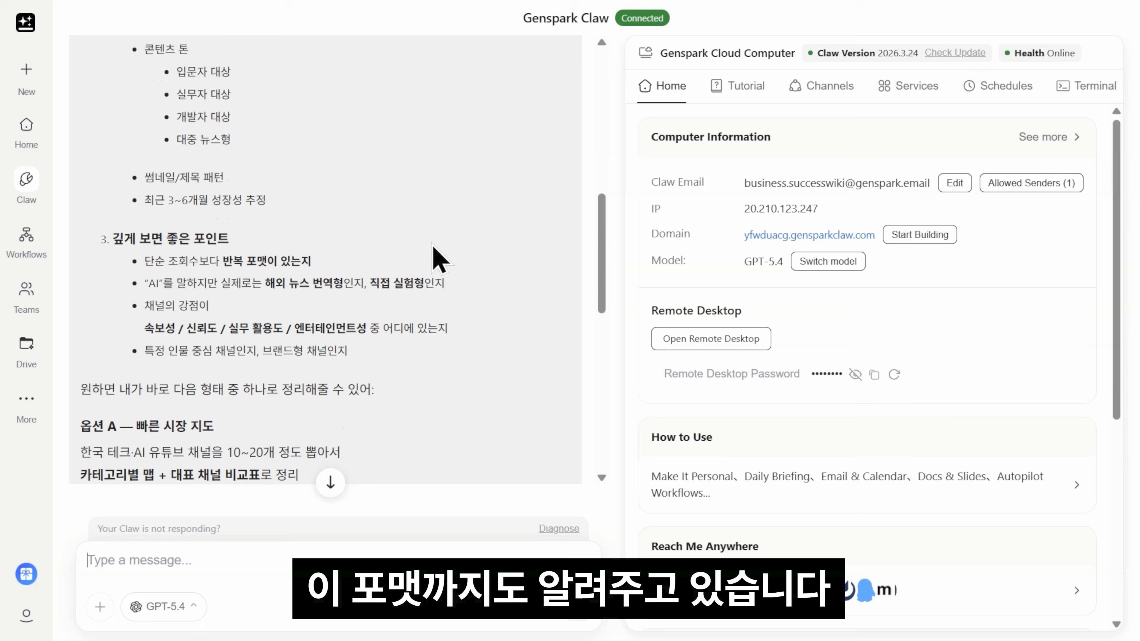
scroll(395, 290, "down", 10)
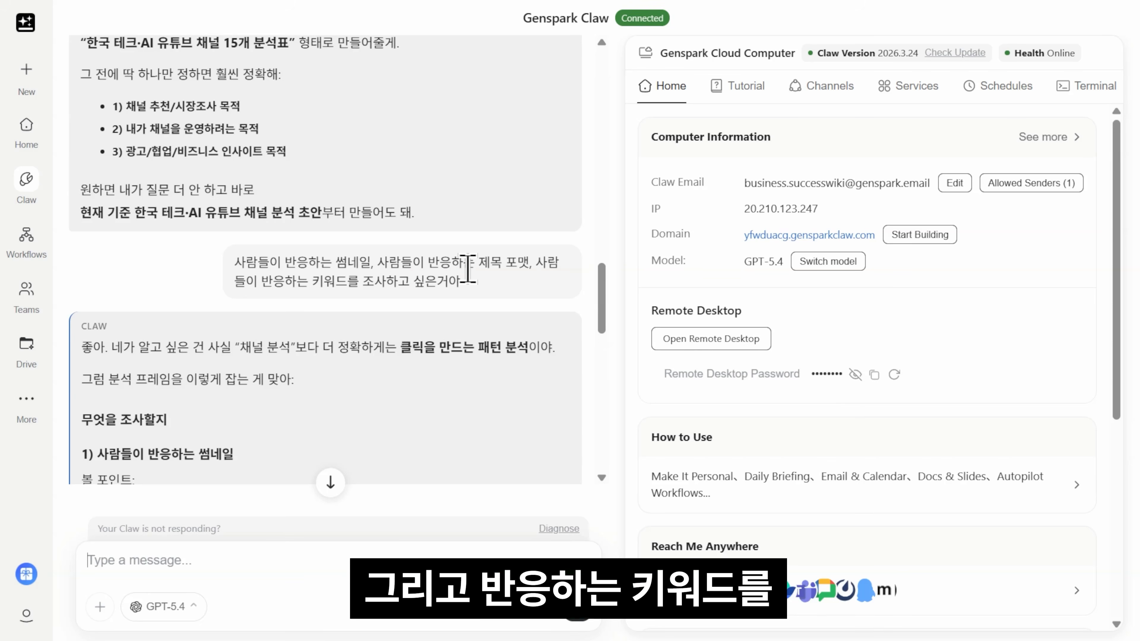
scroll(467, 292, "down", 4)
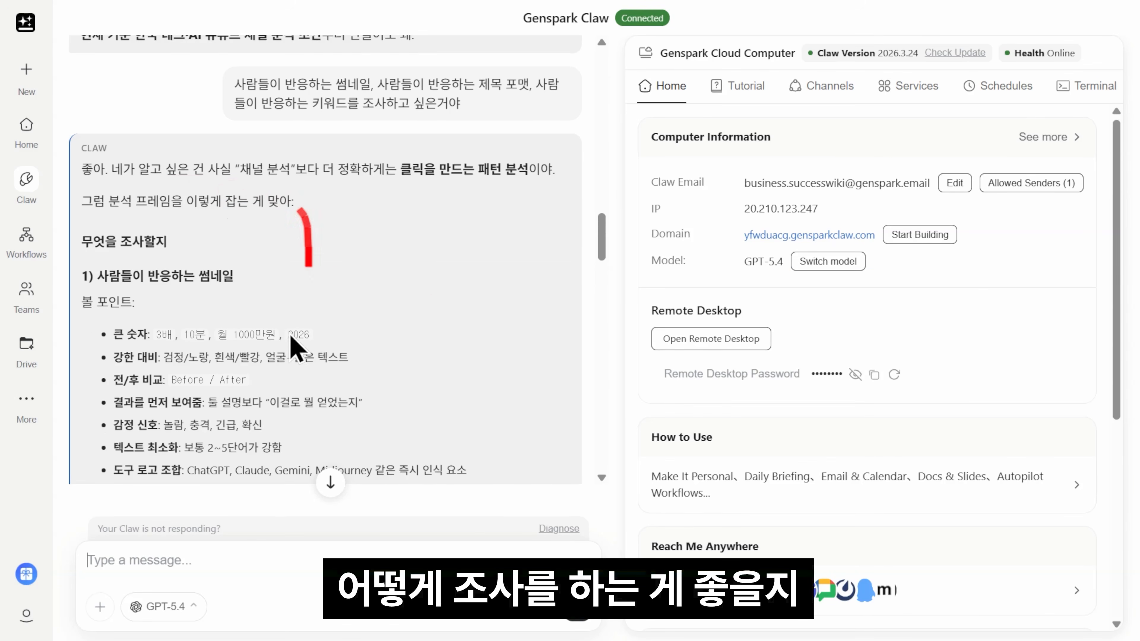
scroll(427, 217, "down", 6)
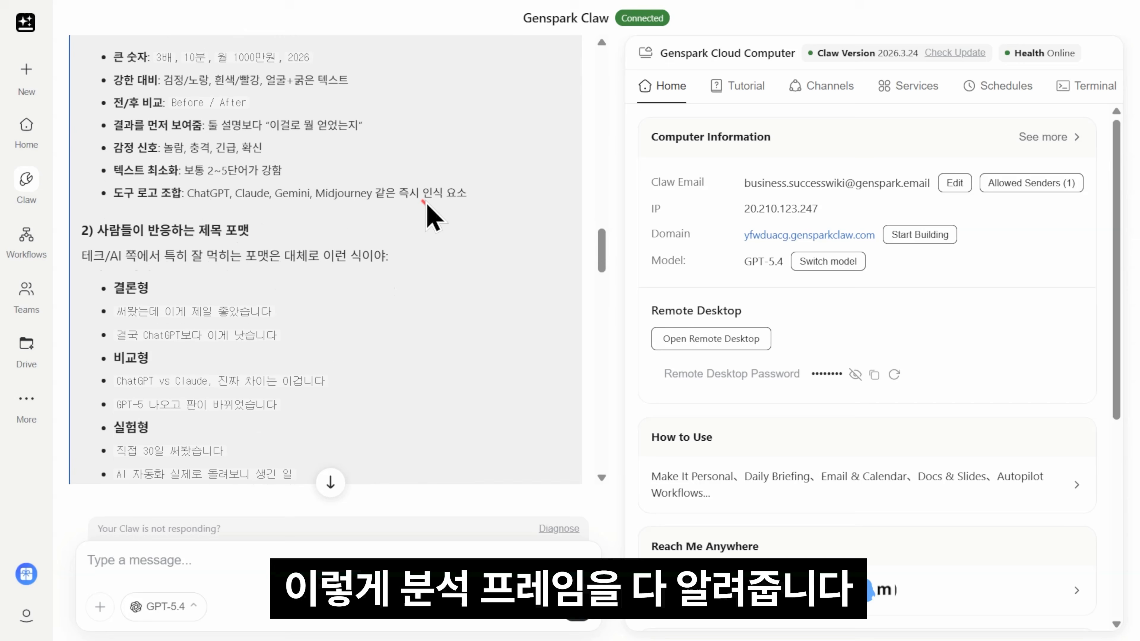
scroll(407, 217, "down", 4)
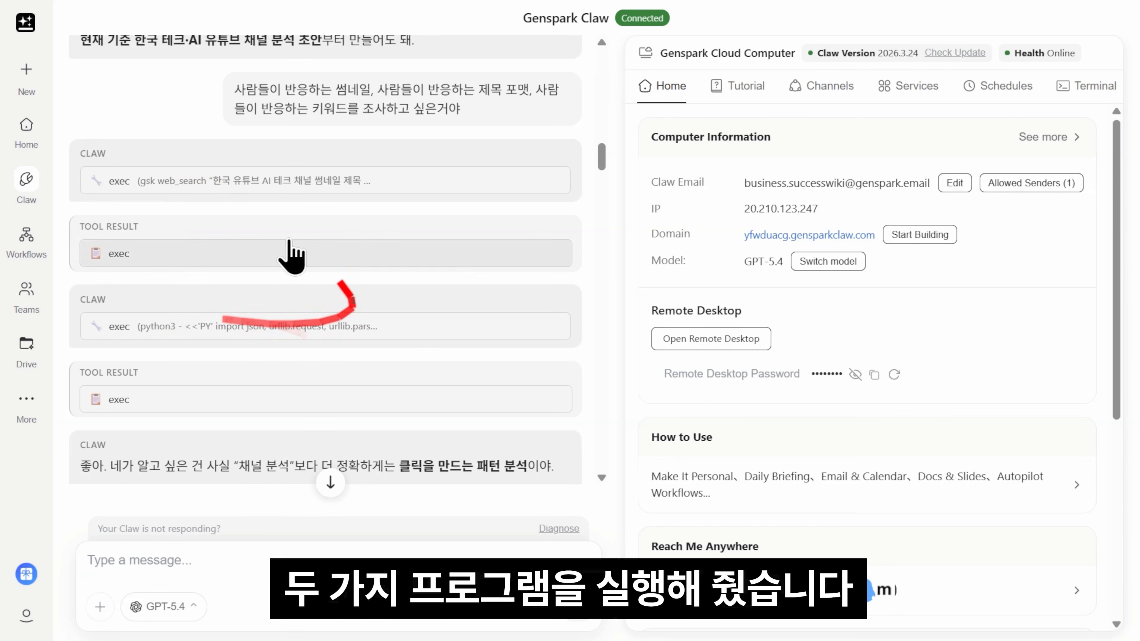
Step: Expand the exec gsk web_search and exec python3 tool calls to show their full commands
left_click(269, 182)
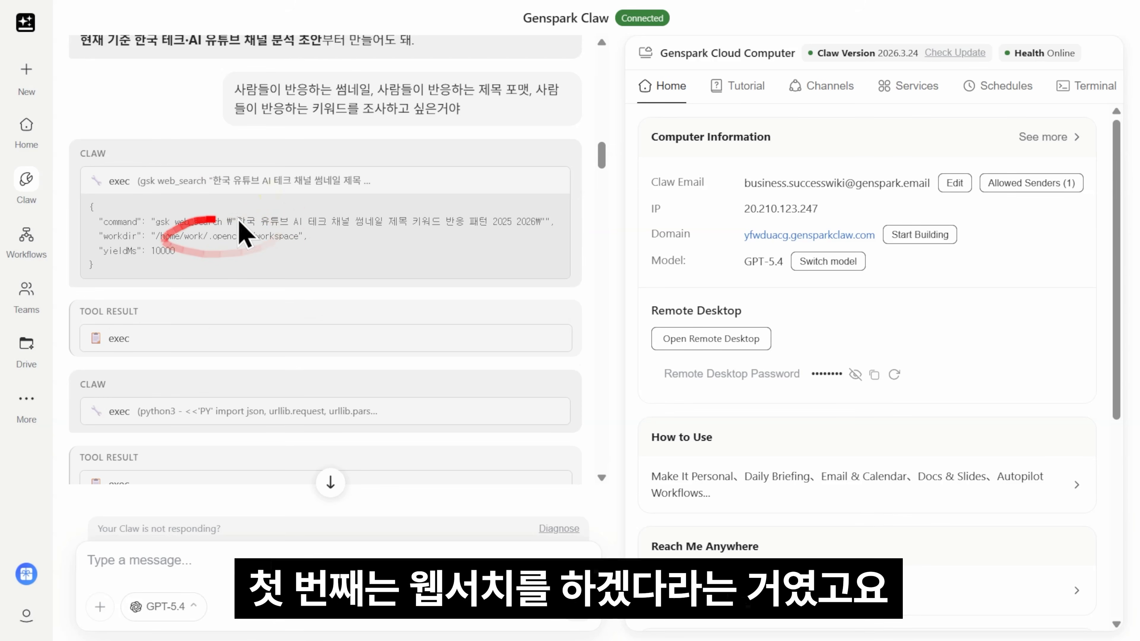
scroll(232, 220, "down", 2)
left_click(301, 322)
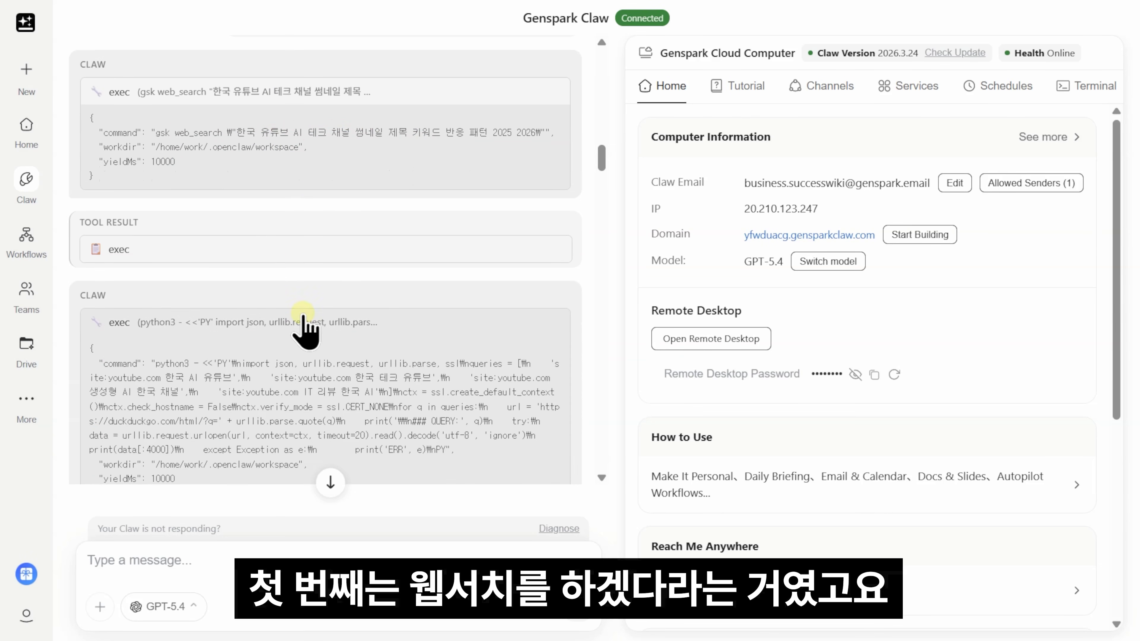
scroll(275, 270, "down", 2)
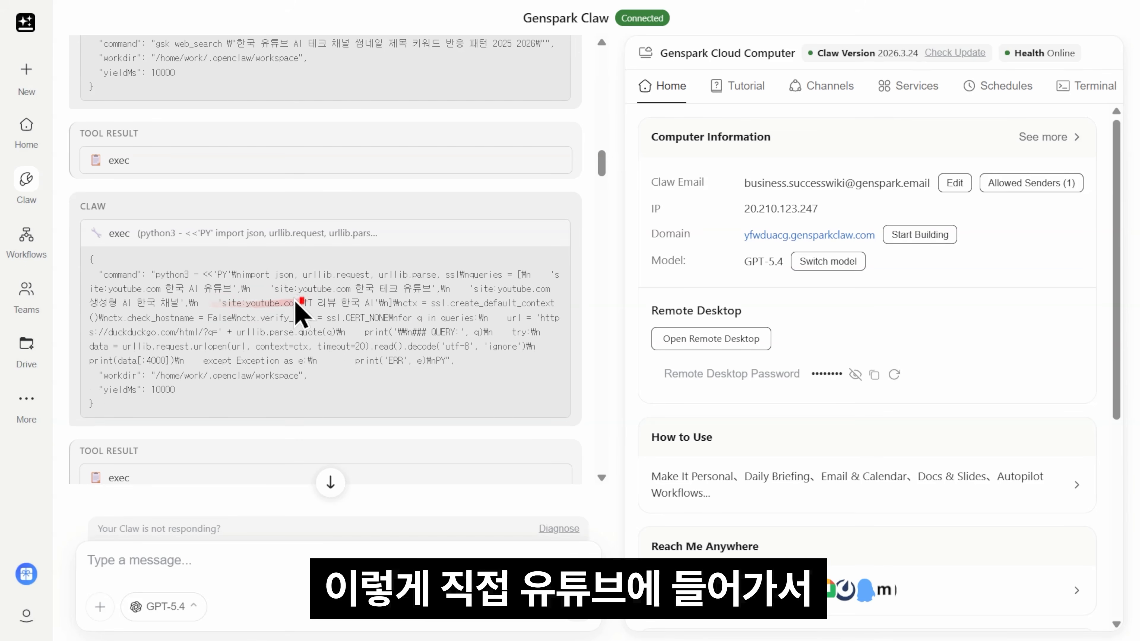
Step: Read Claw's reply on thumbnail cues, title formats, reaction keywords and title templates
left_click_drag(357, 287, 435, 288)
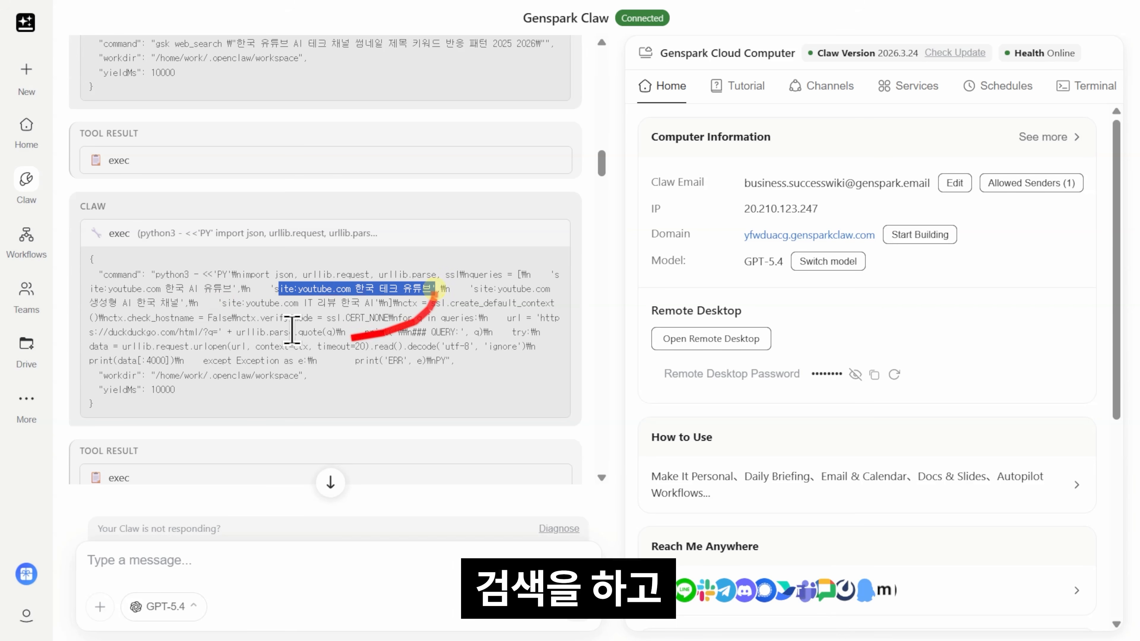
scroll(237, 333, "down", 2)
scroll(231, 323, "down", 8)
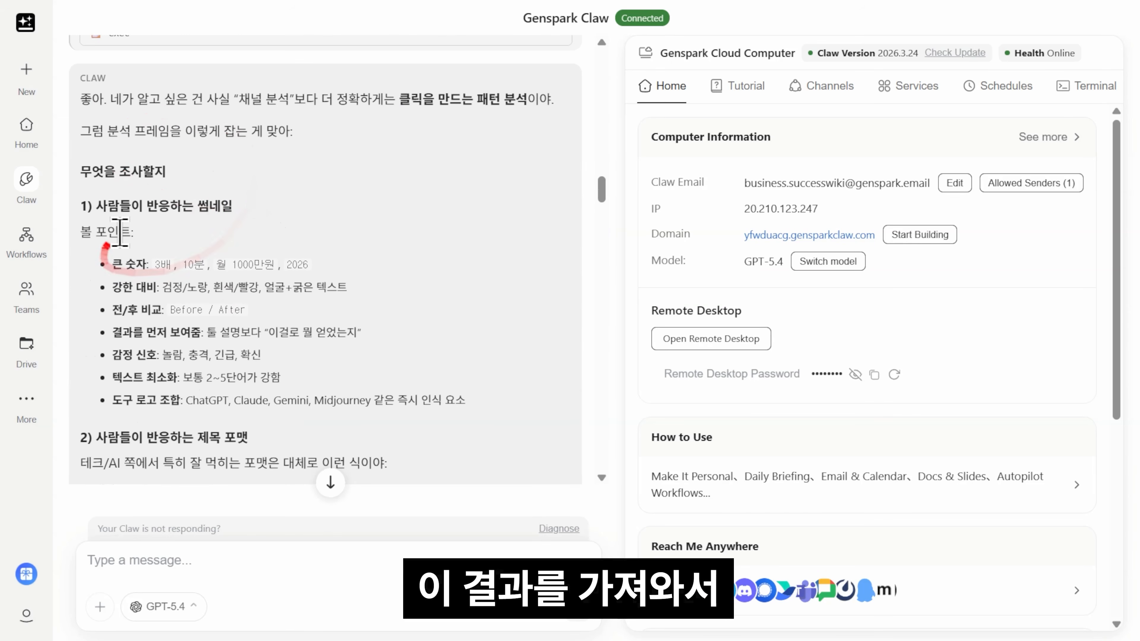
scroll(314, 211, "down", 4)
scroll(189, 202, "up", 2)
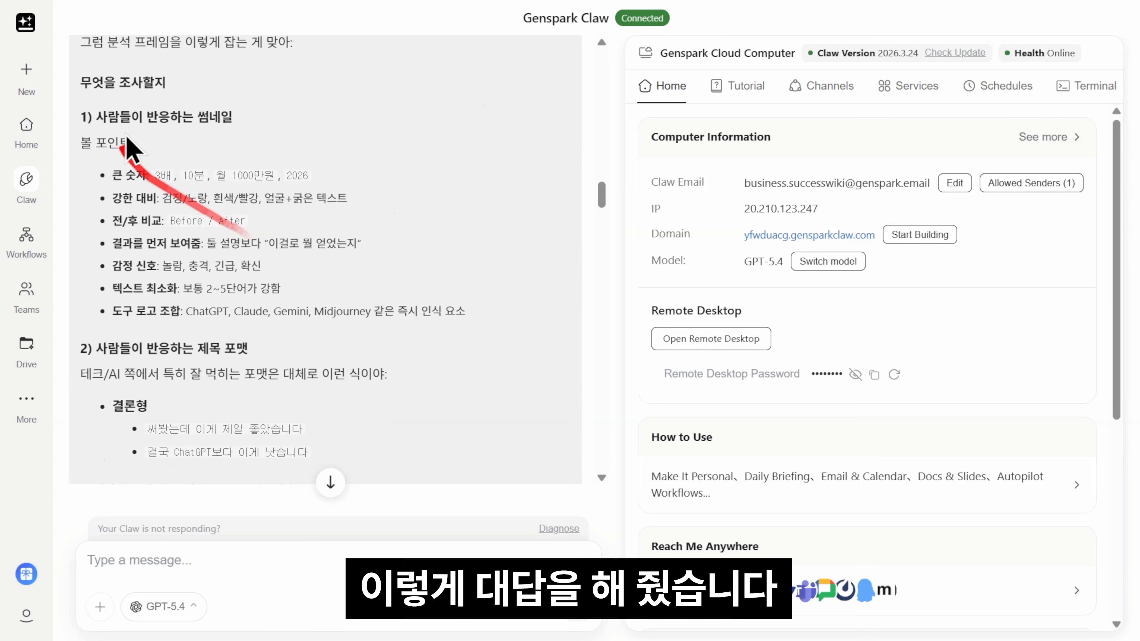
scroll(410, 211, "down", 15)
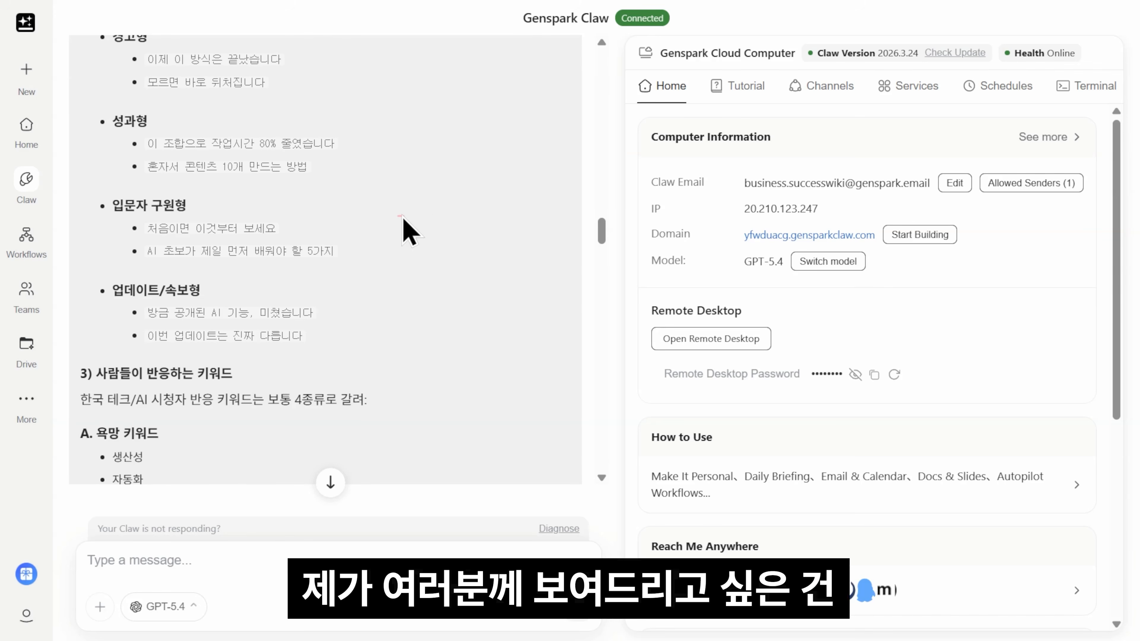
scroll(430, 240, "down", 15)
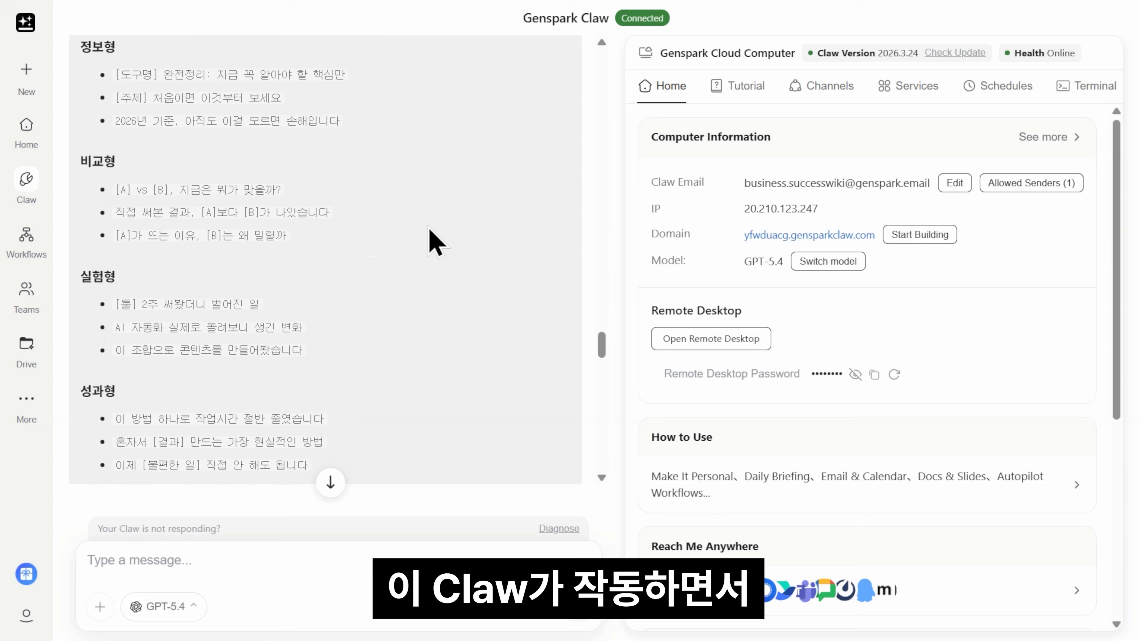
Step: Scroll to the end of Claw's analysis reply to reach the message box
scroll(430, 229, "down", 10)
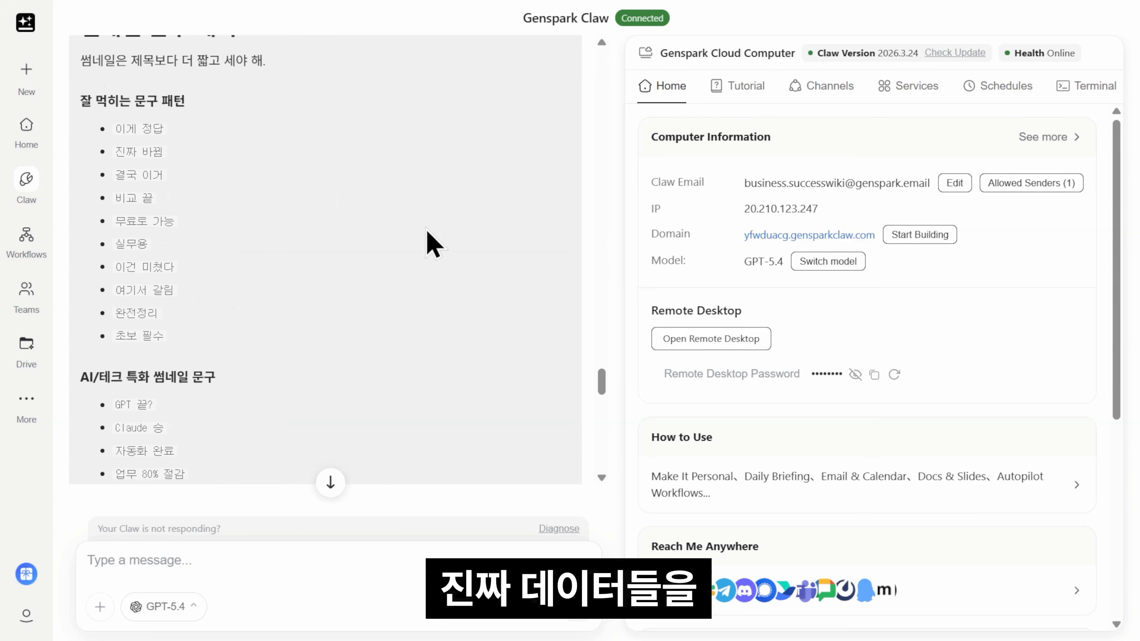
scroll(425, 229, "down", 15)
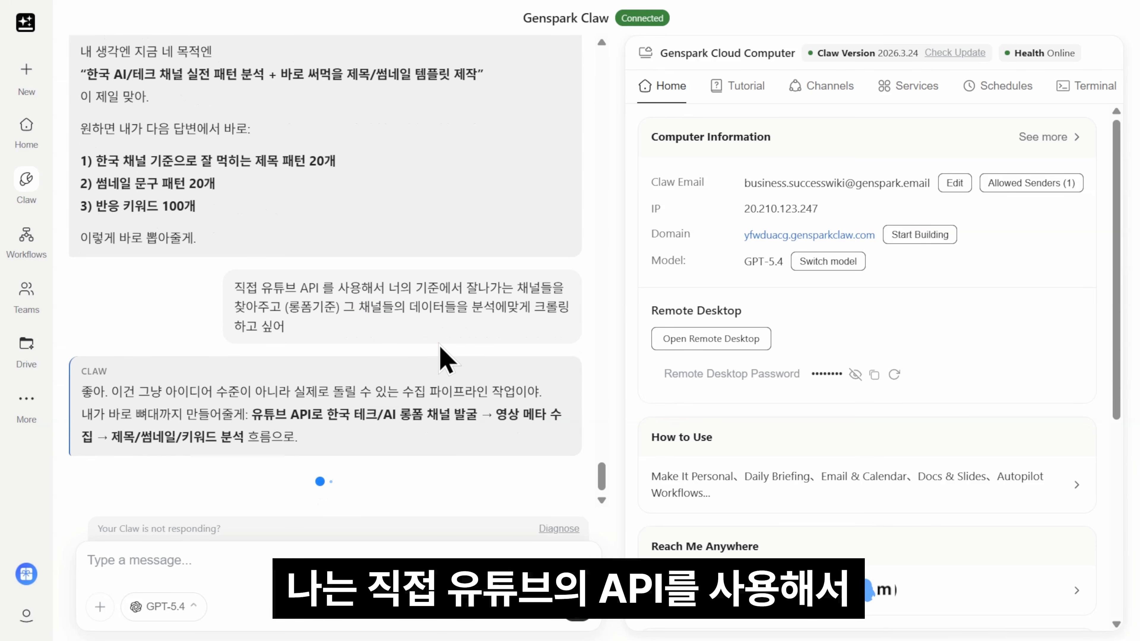
Step: Review Claw's reply listing README.md, youtube_research.py and .env.example, then scroll Home to Advanced
left_click_drag(441, 346, 440, 348)
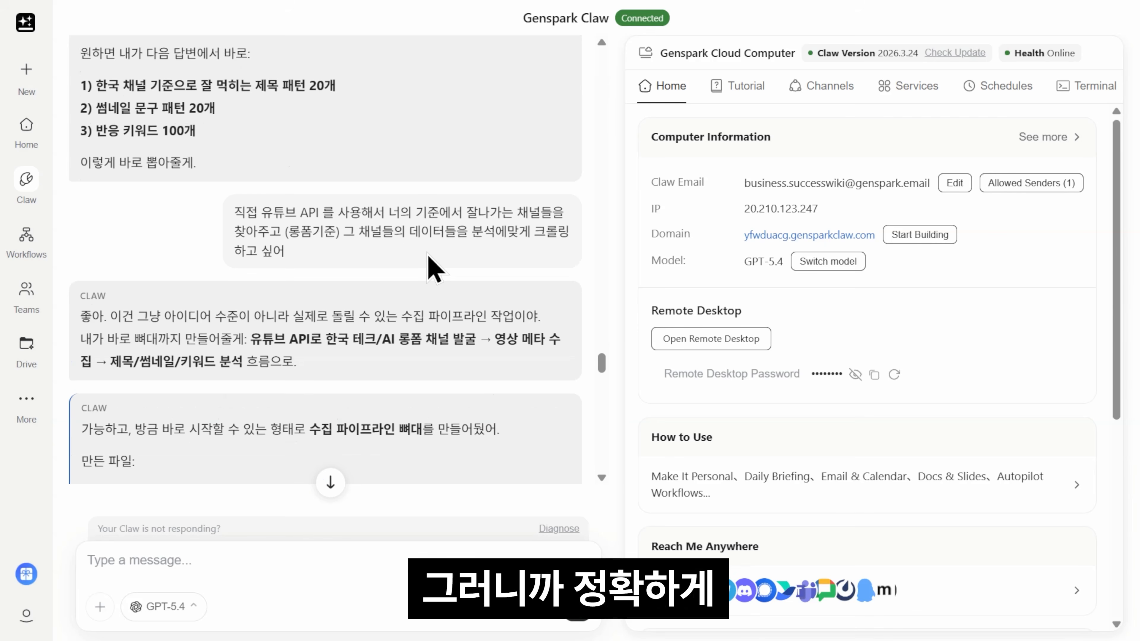
scroll(427, 265, "down", 2)
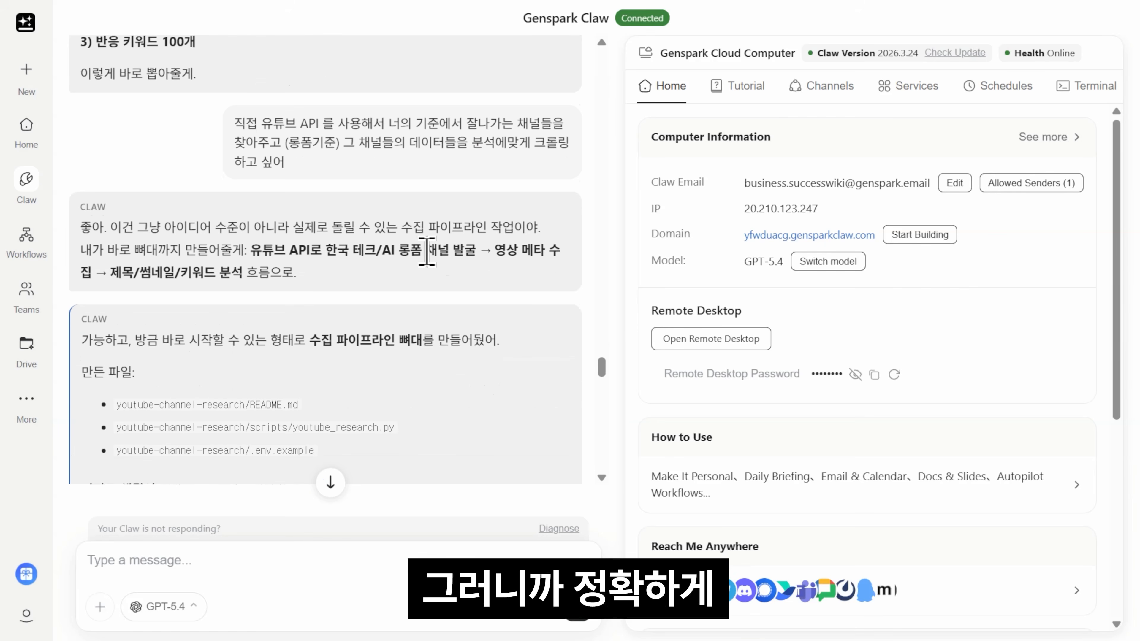
scroll(427, 251, "down", 2)
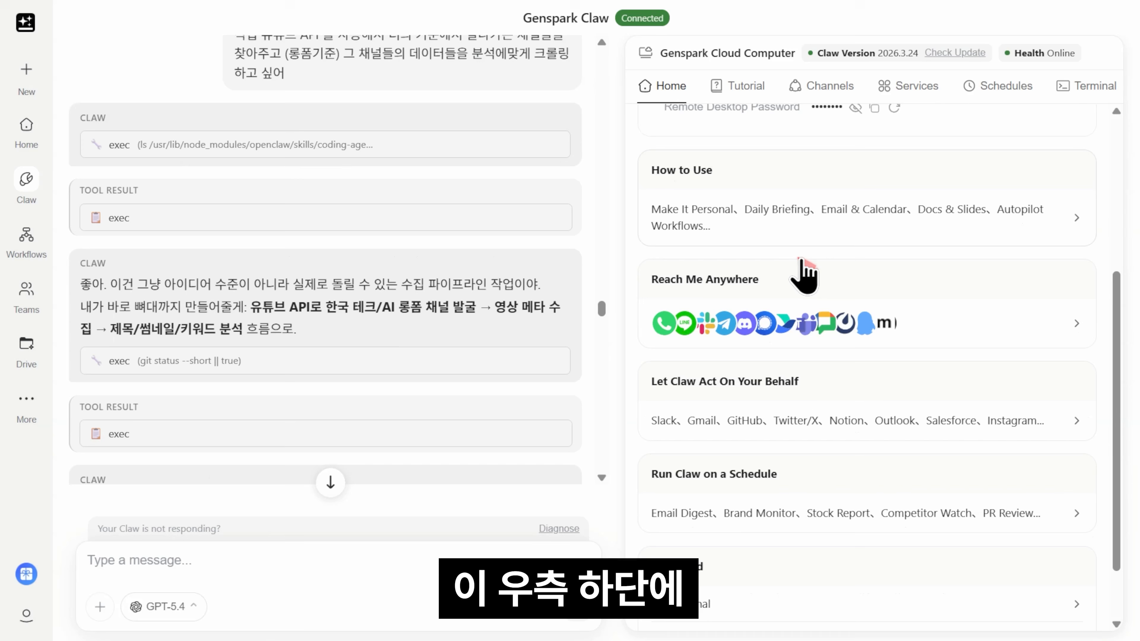
scroll(806, 276, "down", 2)
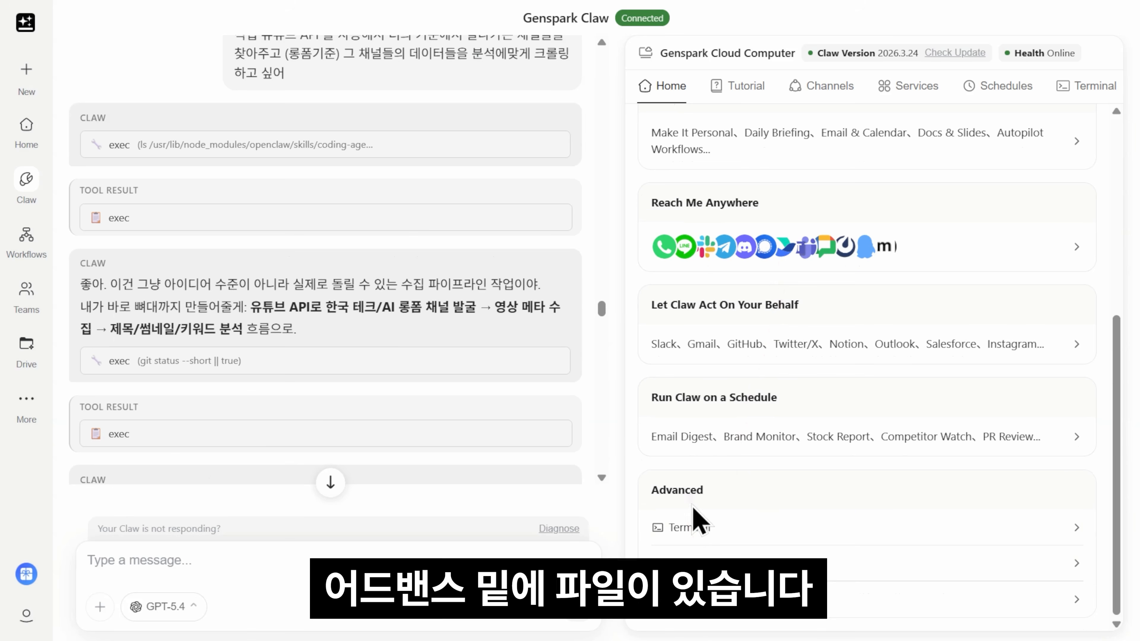
Step: Open youtube-channel-research > scripts > youtube_research.py in Files and scroll through its code
left_click(727, 563)
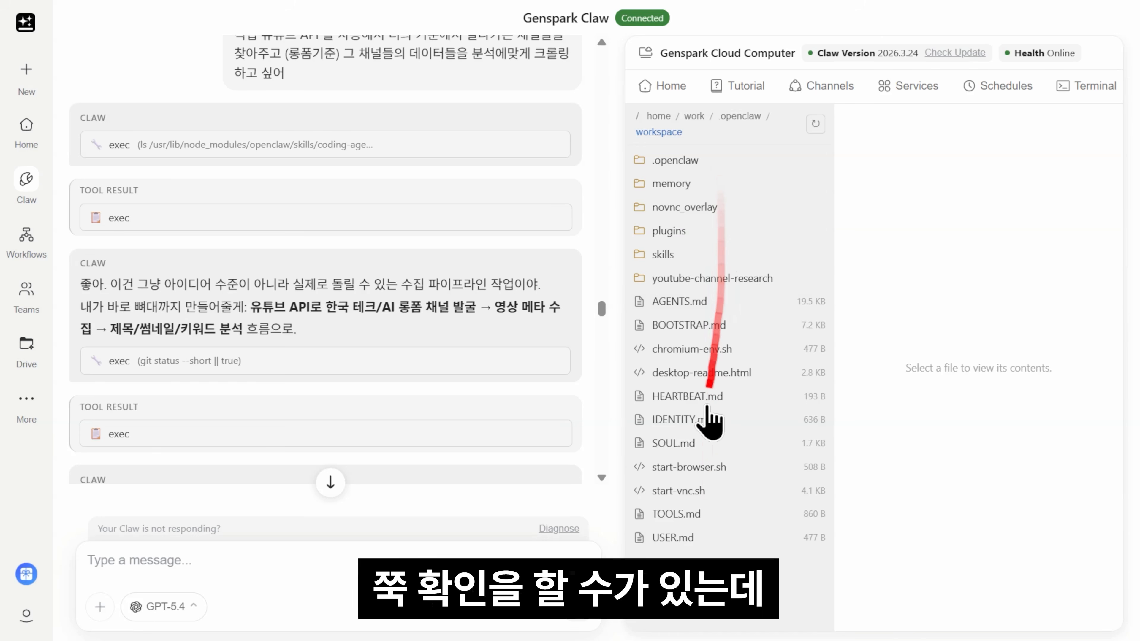
scroll(251, 270, "down", 15)
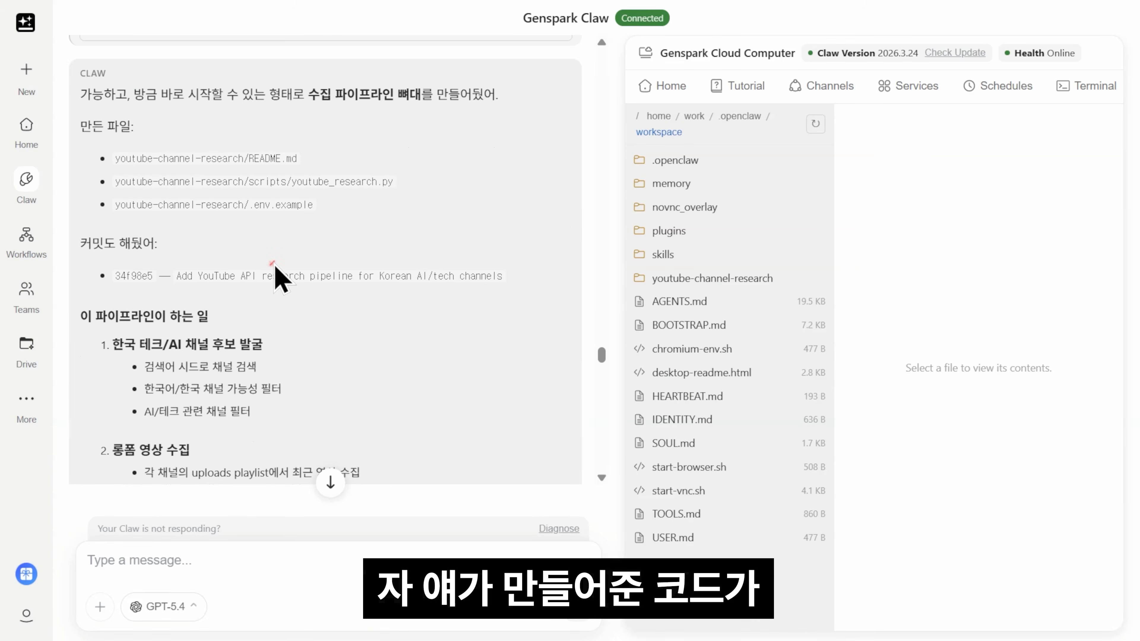
scroll(276, 279, "down", 3)
scroll(269, 287, "up", 5)
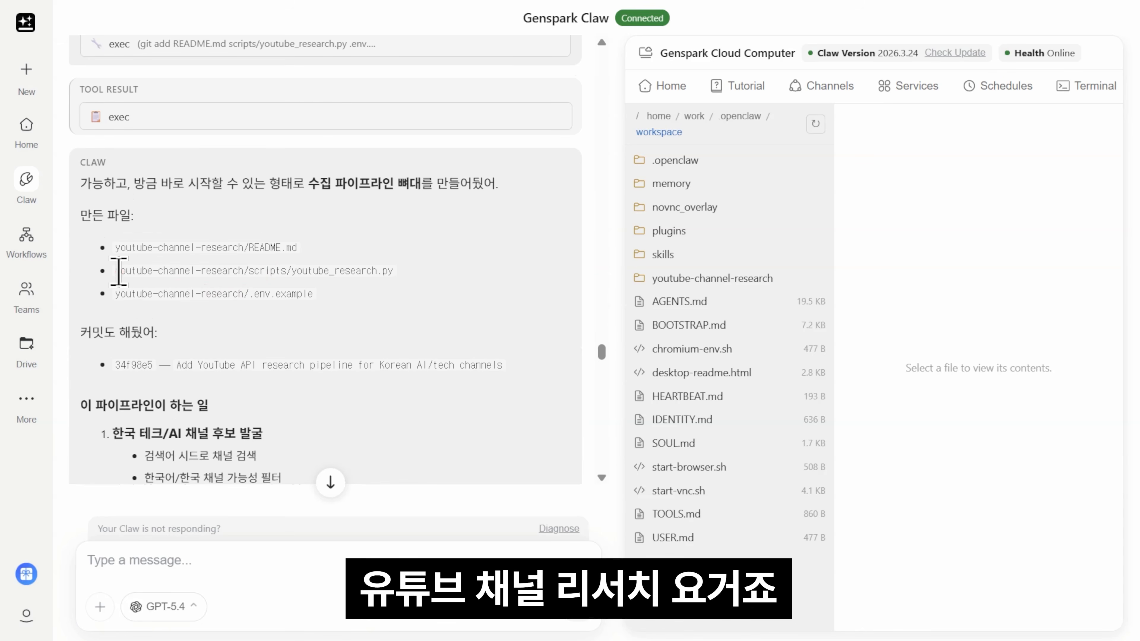
left_click(738, 279)
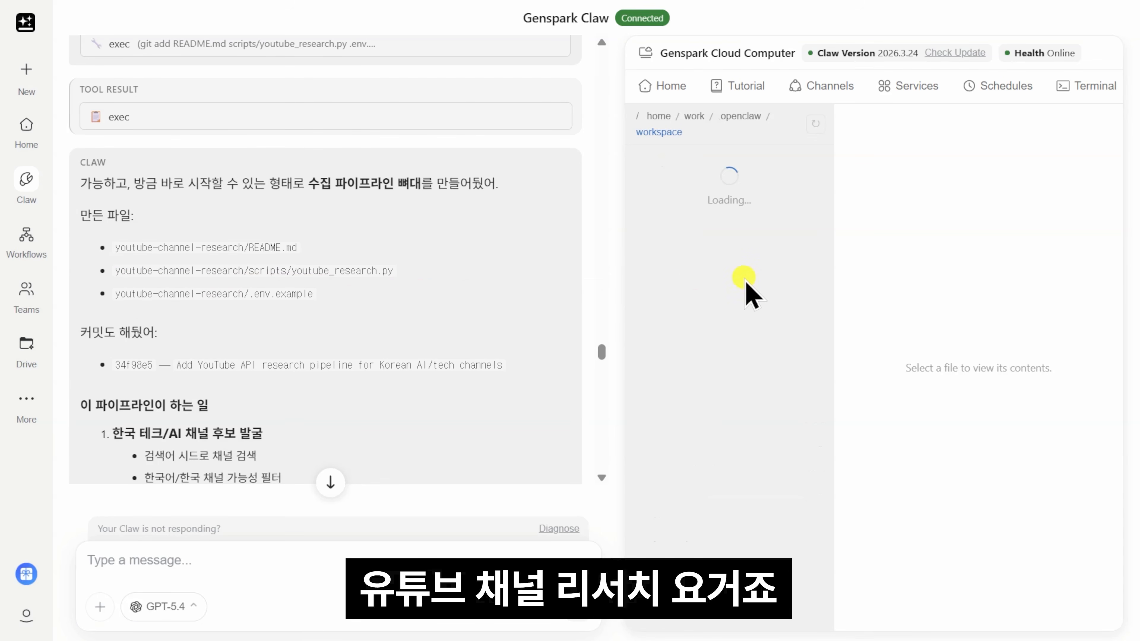
left_click(701, 199)
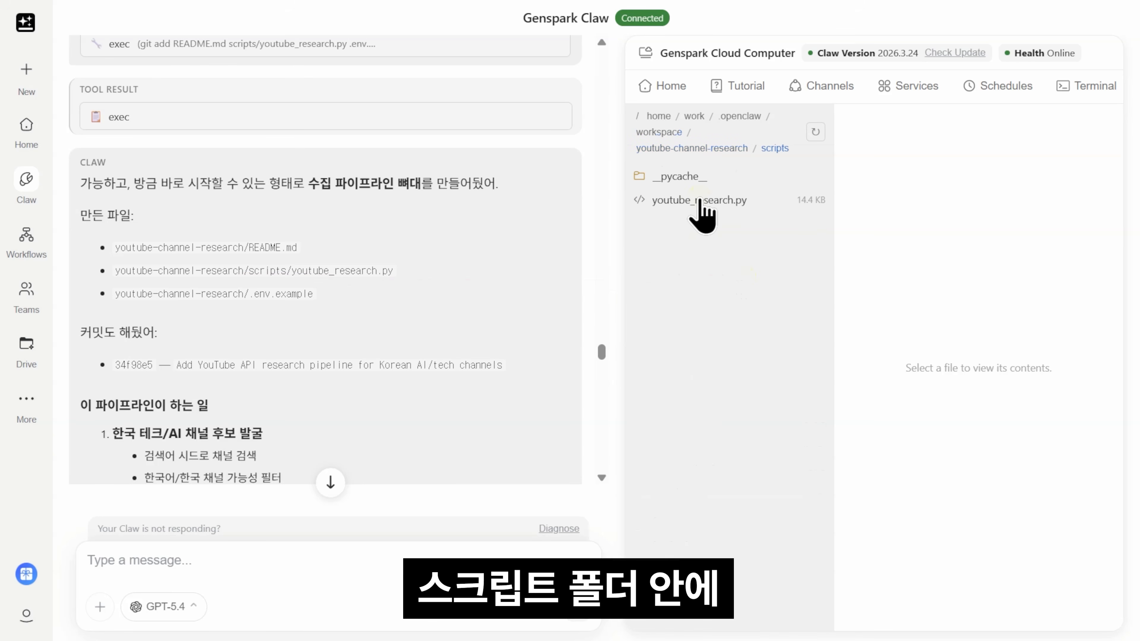
left_click(709, 203)
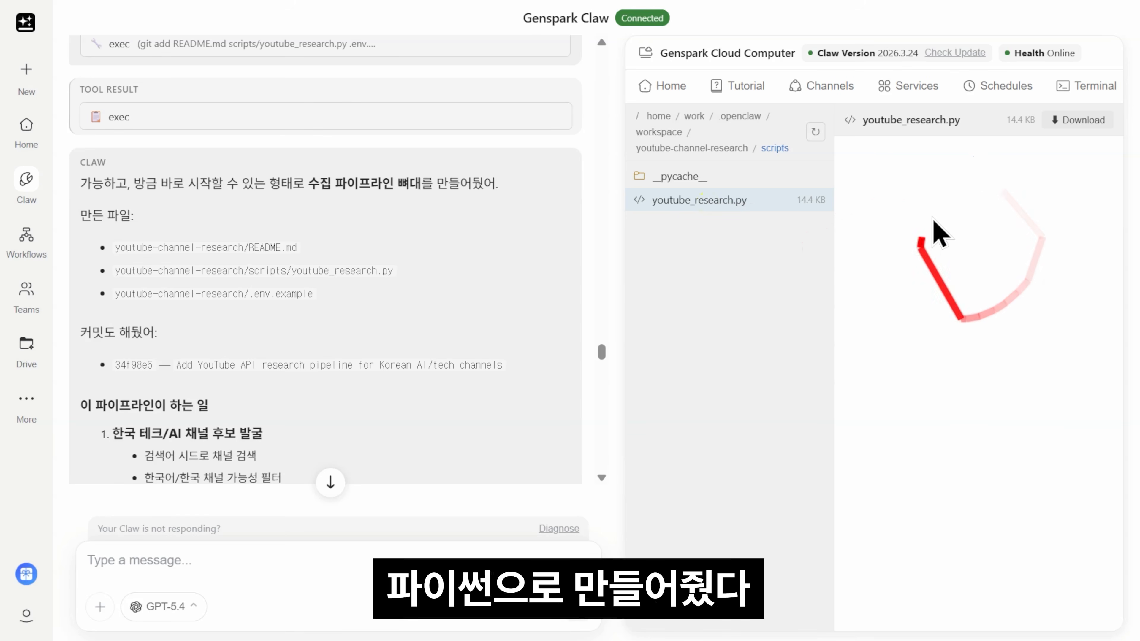
scroll(991, 238, "down", 5)
left_click(1122, 333)
left_click_drag(1122, 333, 1116, 597)
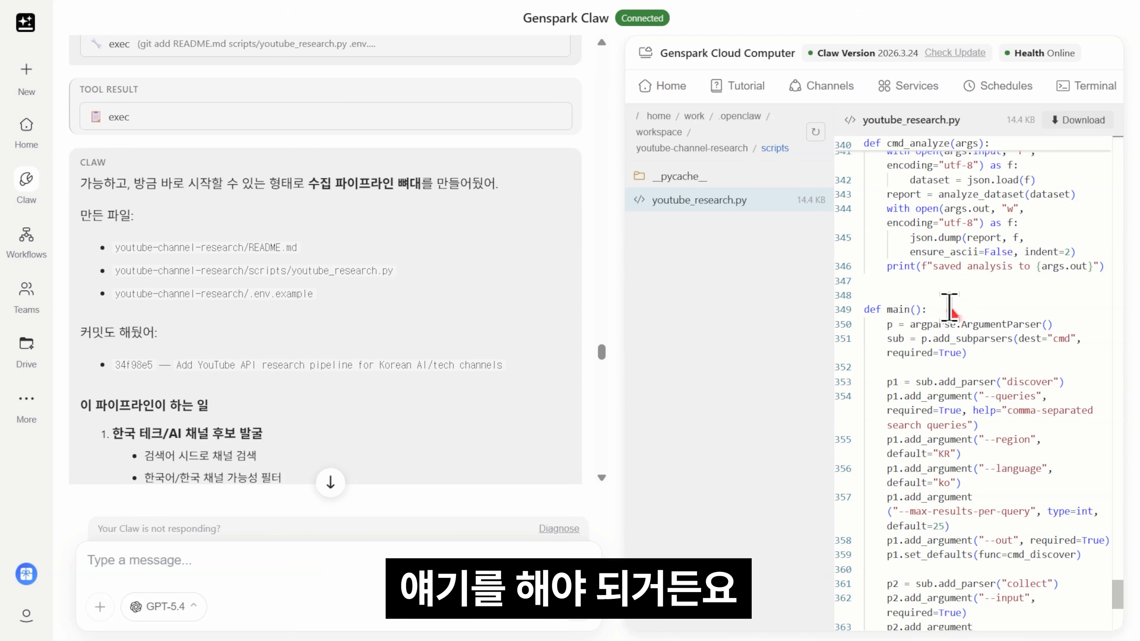
scroll(466, 262, "up", 10)
scroll(427, 234, "down", 10)
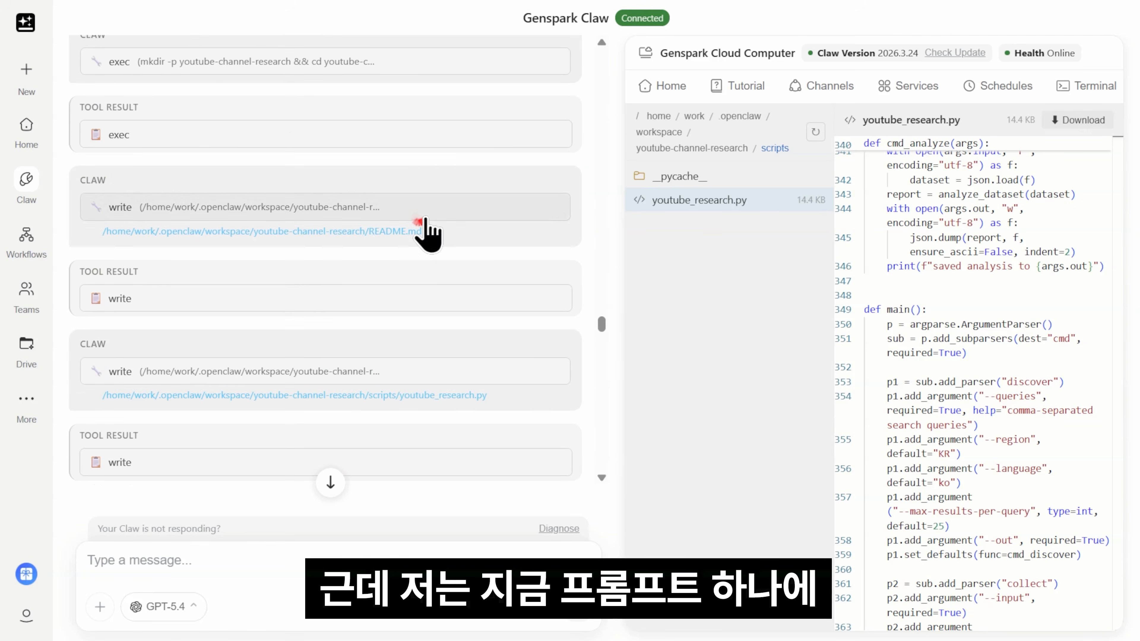
scroll(223, 184, "up", 2)
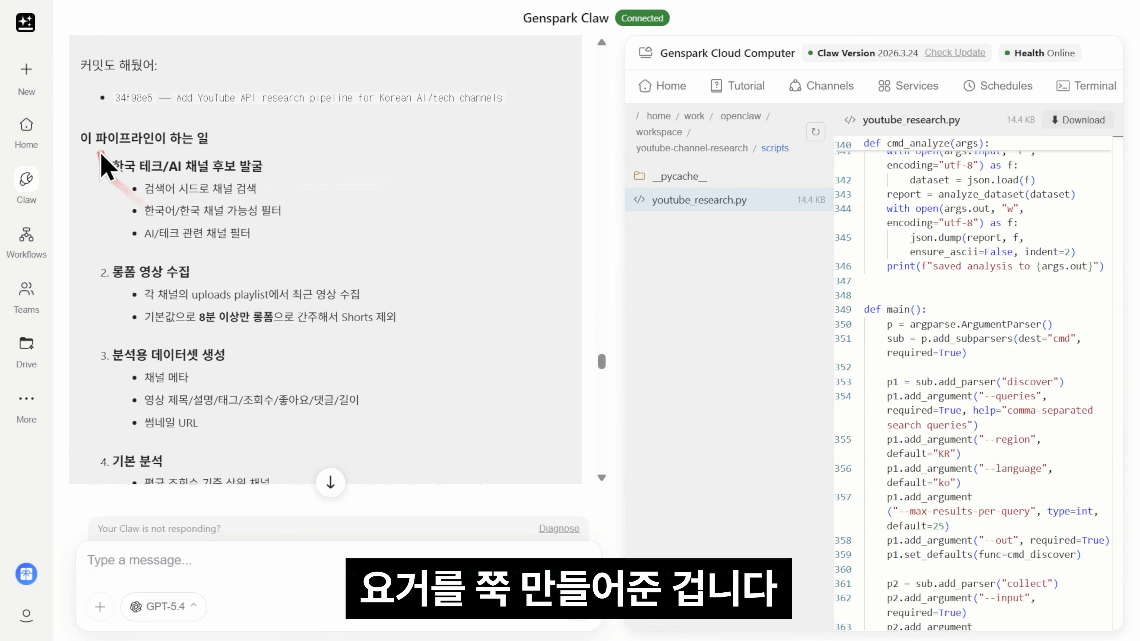
left_click_drag(112, 167, 209, 167)
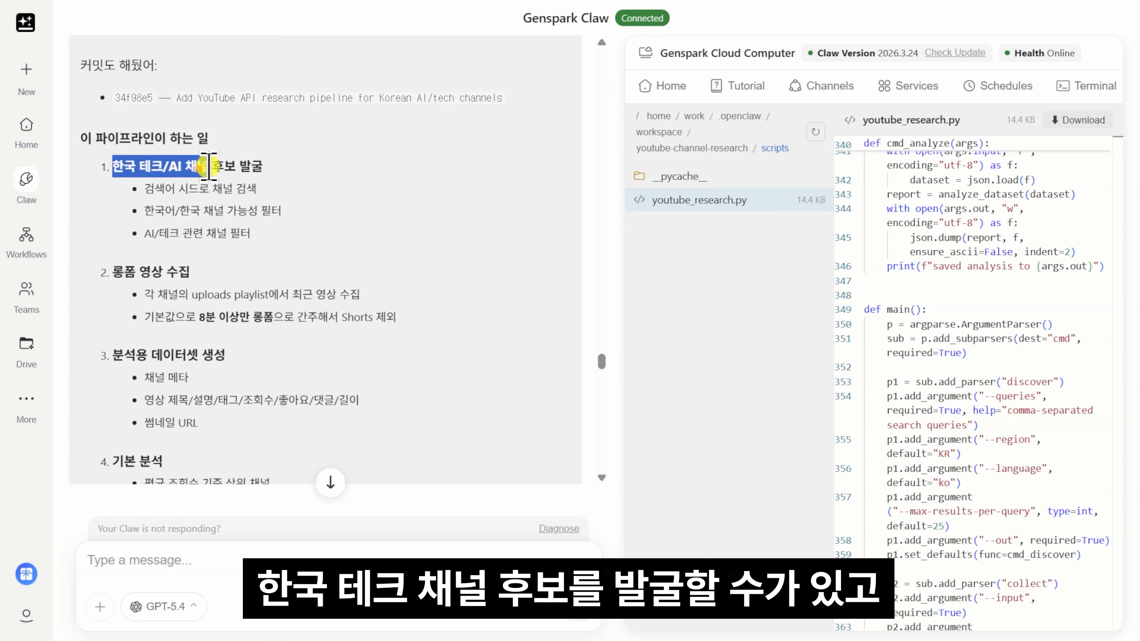
left_click(262, 281)
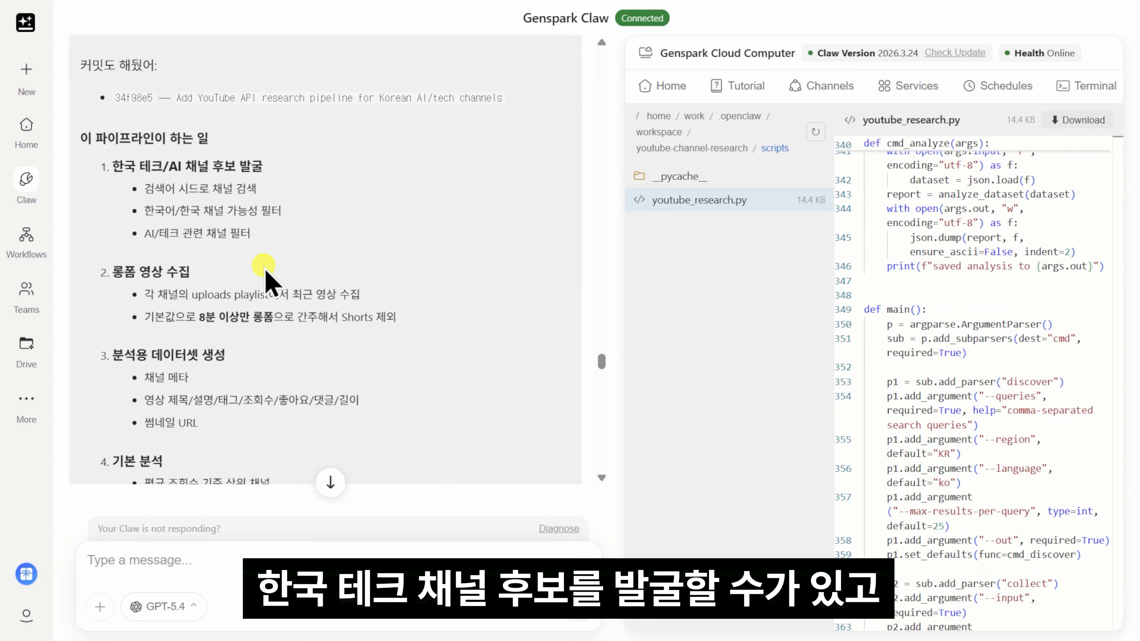
scroll(262, 280, "down", 2)
left_click_drag(113, 183, 420, 235)
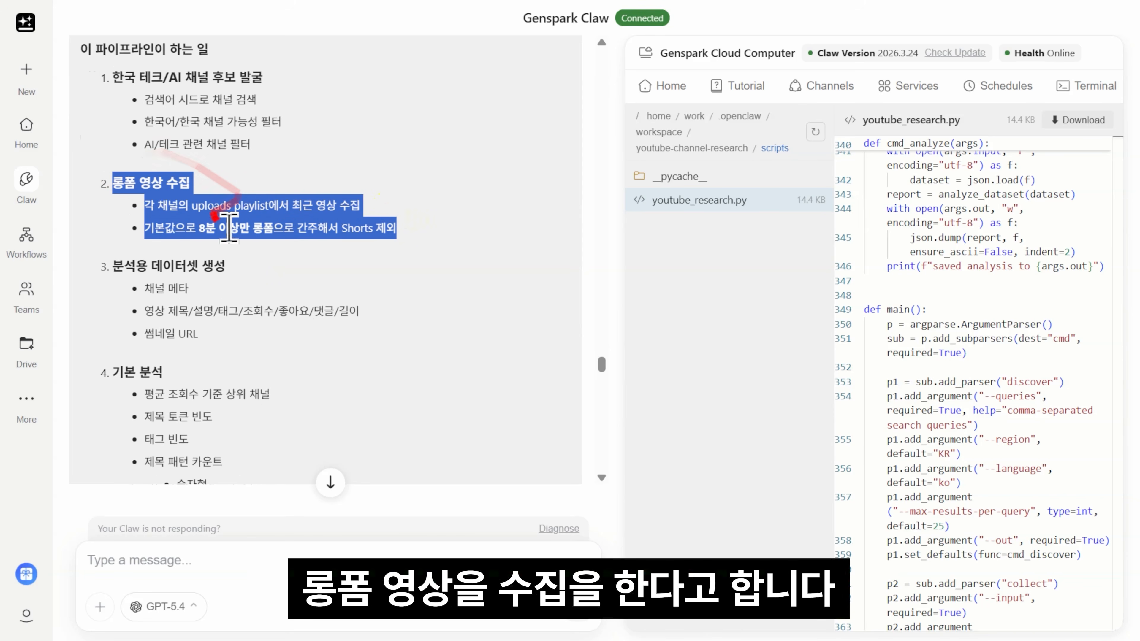
left_click(149, 230)
left_click_drag(152, 231, 407, 237)
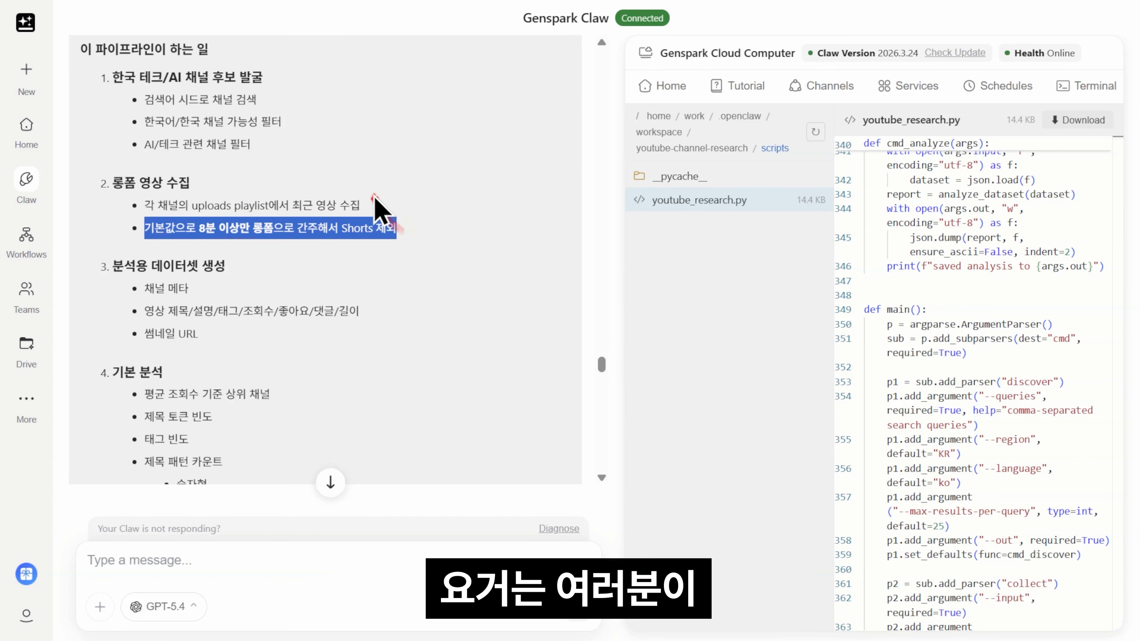
scroll(278, 296, "down", 2)
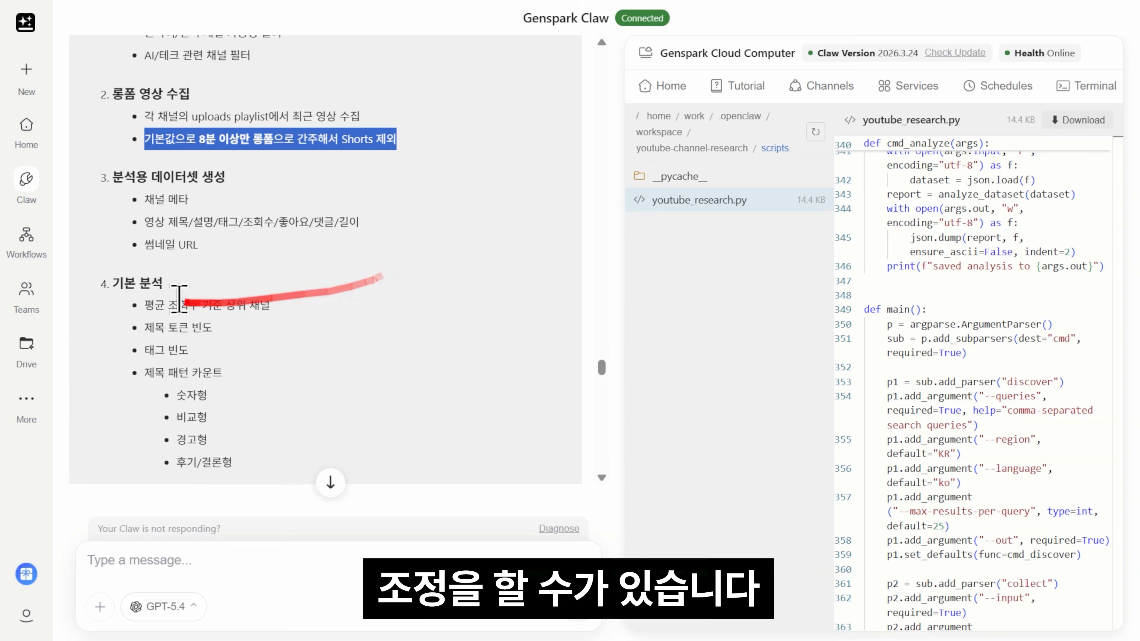
scroll(270, 314, "down", 4)
scroll(291, 288, "down", 2)
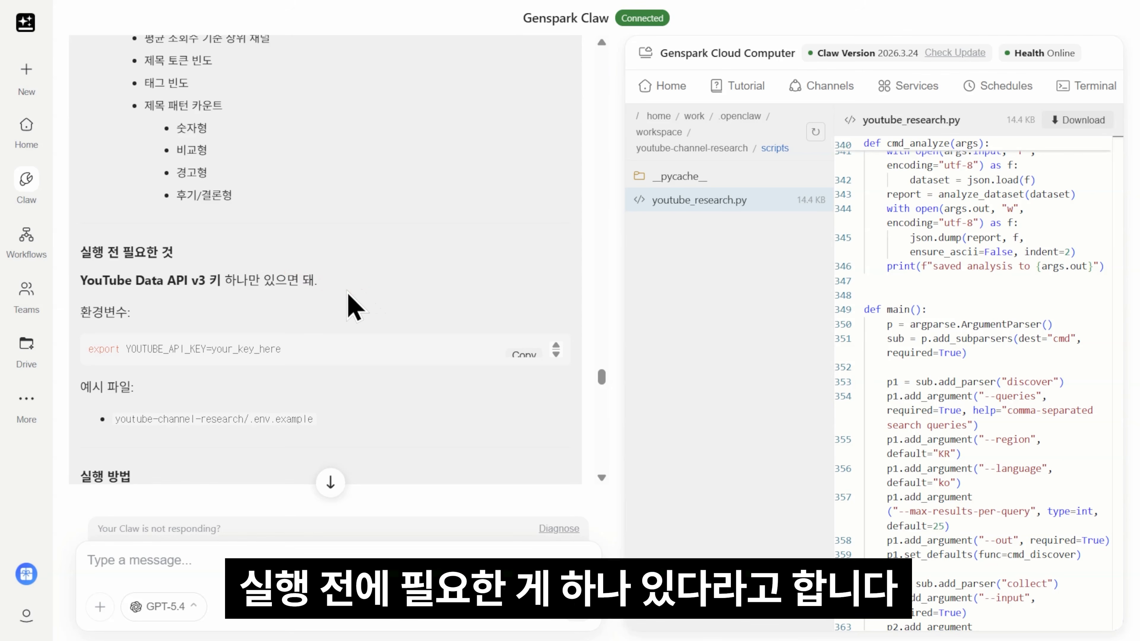
left_click_drag(80, 281, 314, 281)
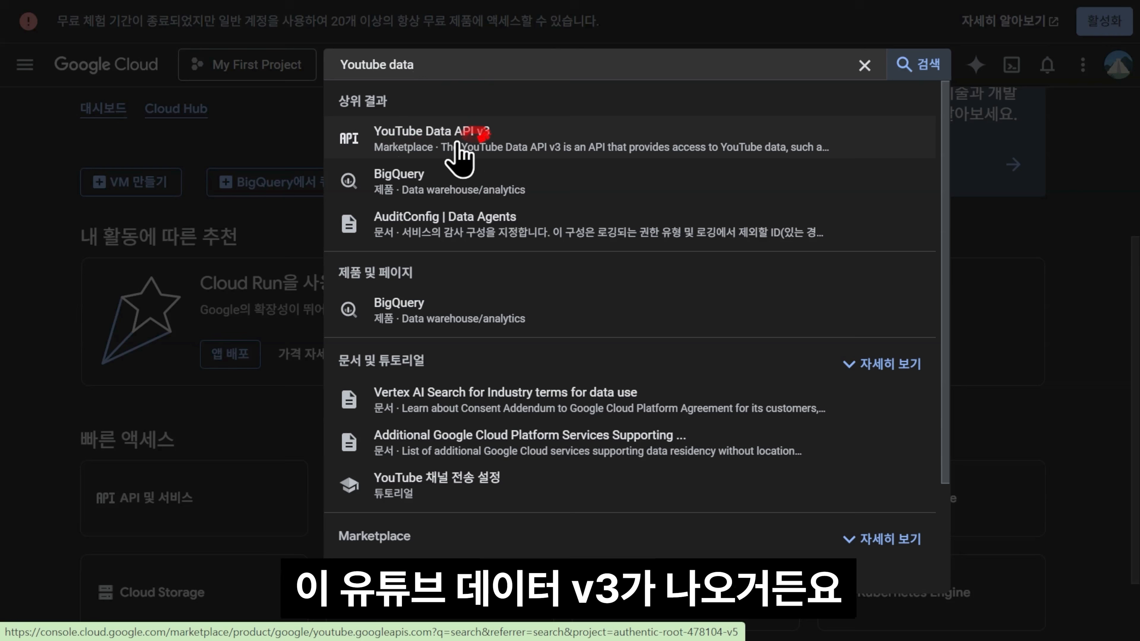
Step: Enable YouTube Data API v3, then start a new API key under 사용자 인증 정보
left_click(456, 128)
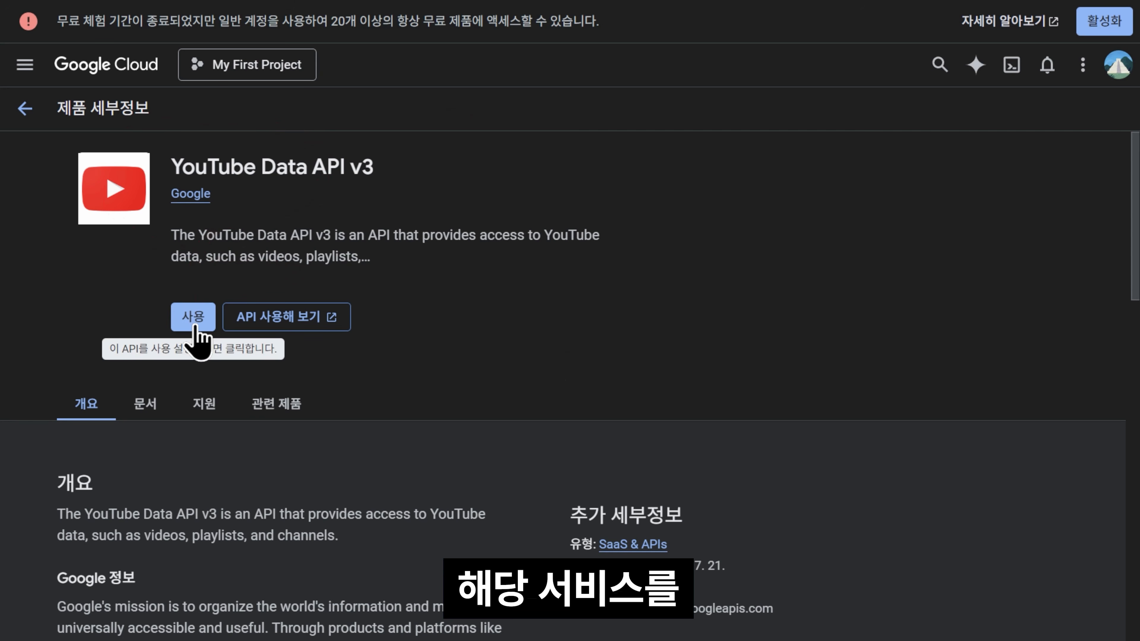
left_click(195, 325)
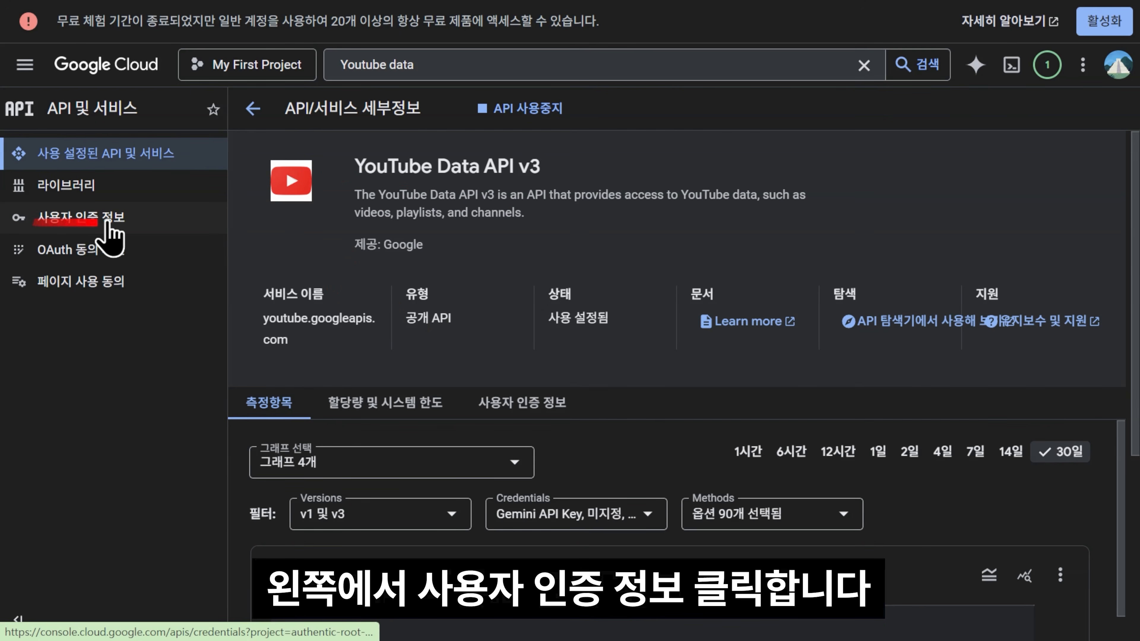
left_click(125, 221)
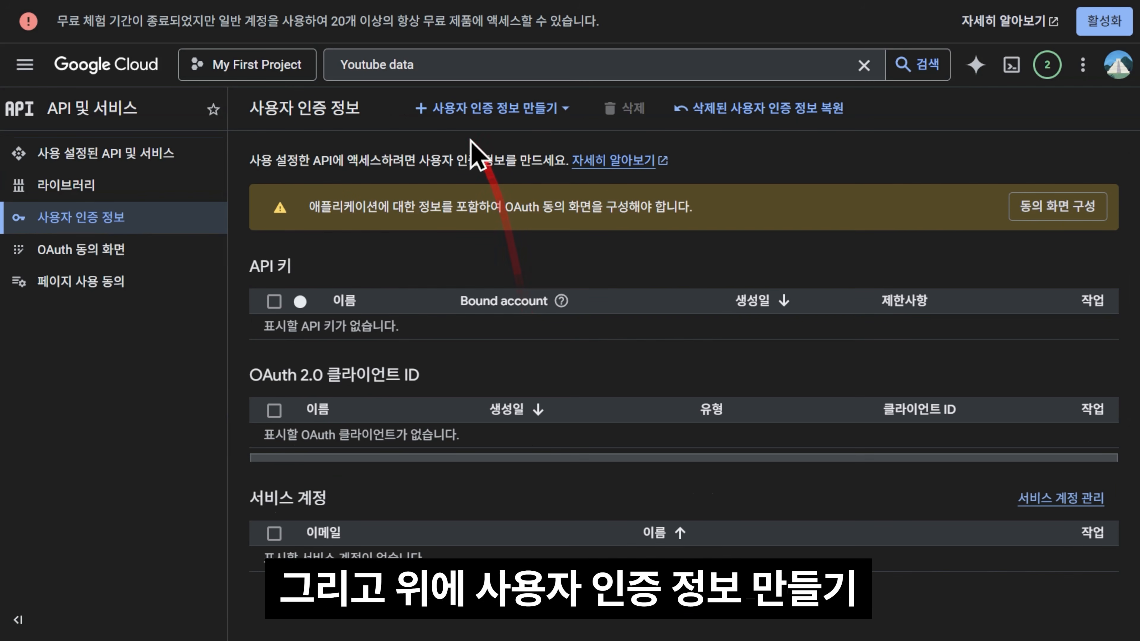
left_click(553, 117)
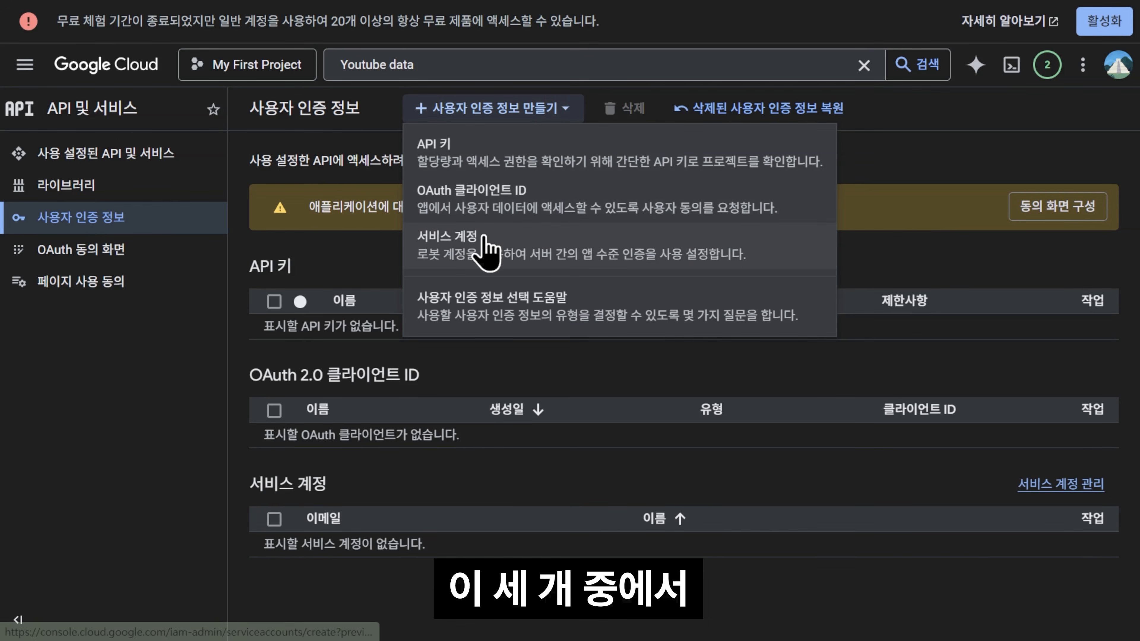
left_click(504, 165)
Step: Rename the new API key to 'Youtube 크롤링'
left_click(740, 81)
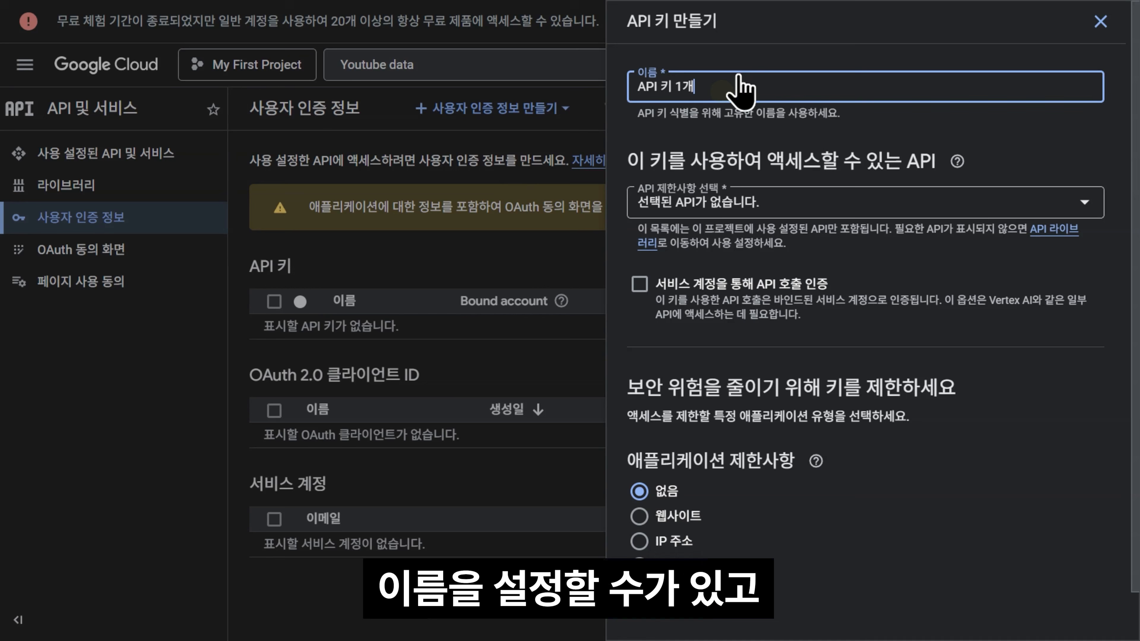
left_click_drag(730, 86, 601, 76)
type("Youtube 크롤링")
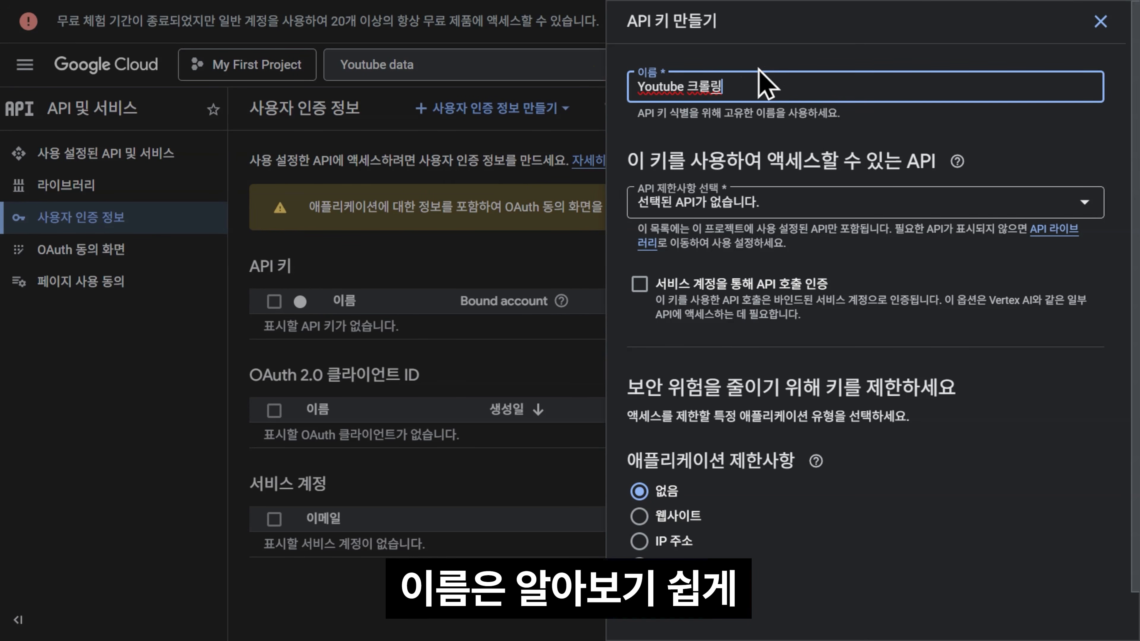
left_click_drag(743, 87, 610, 82)
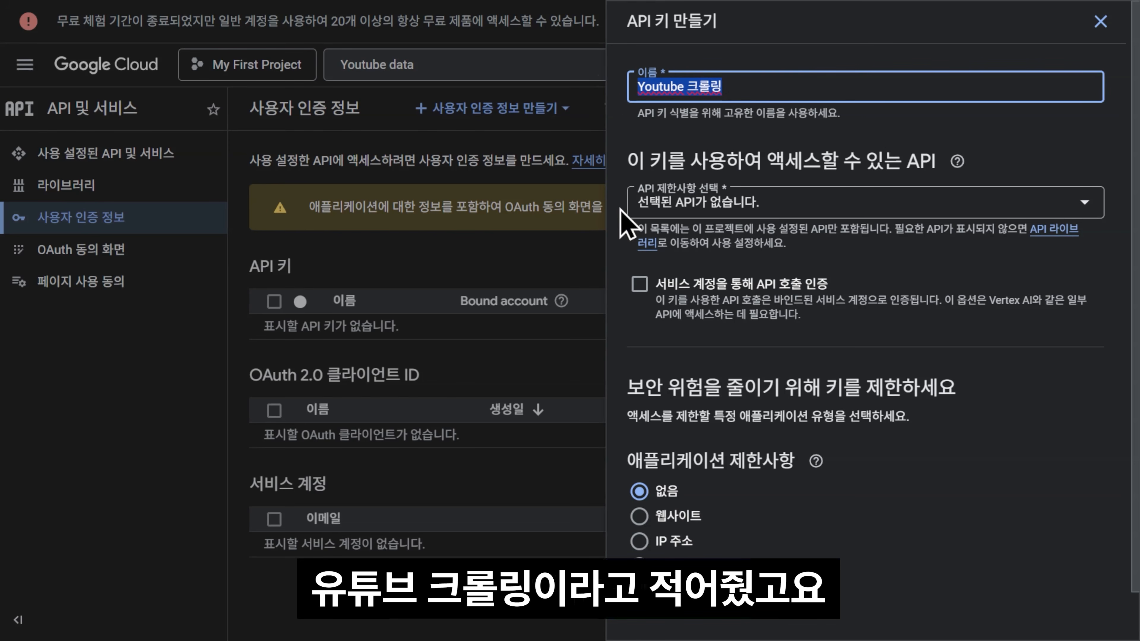
Step: Restrict the key to YouTube Data API v3 and create it
left_click(796, 202)
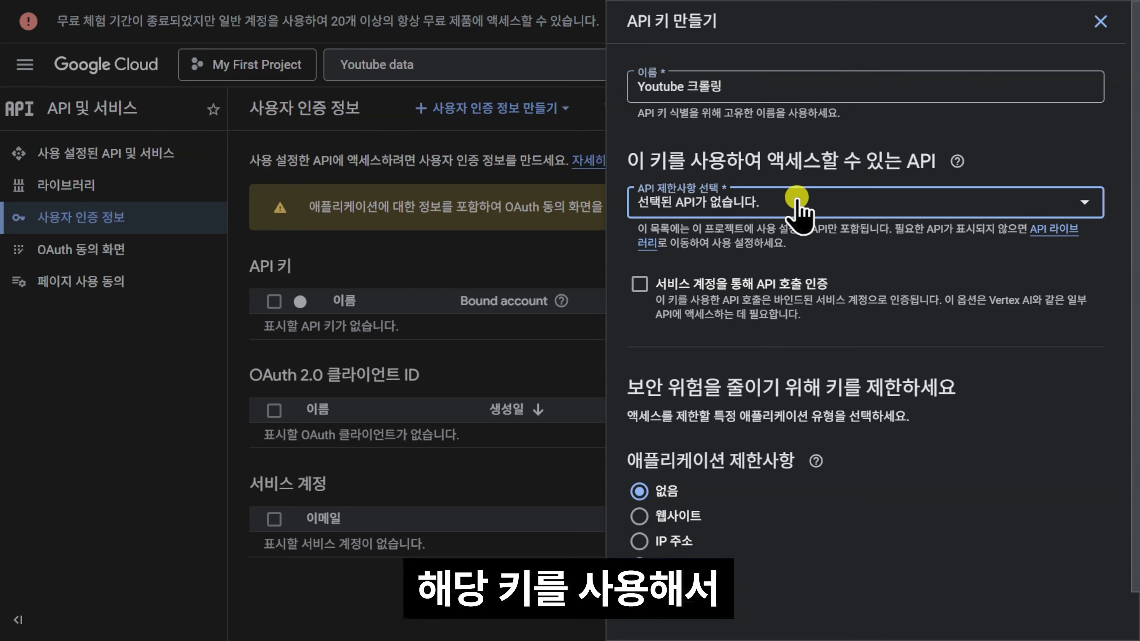
type("youtube")
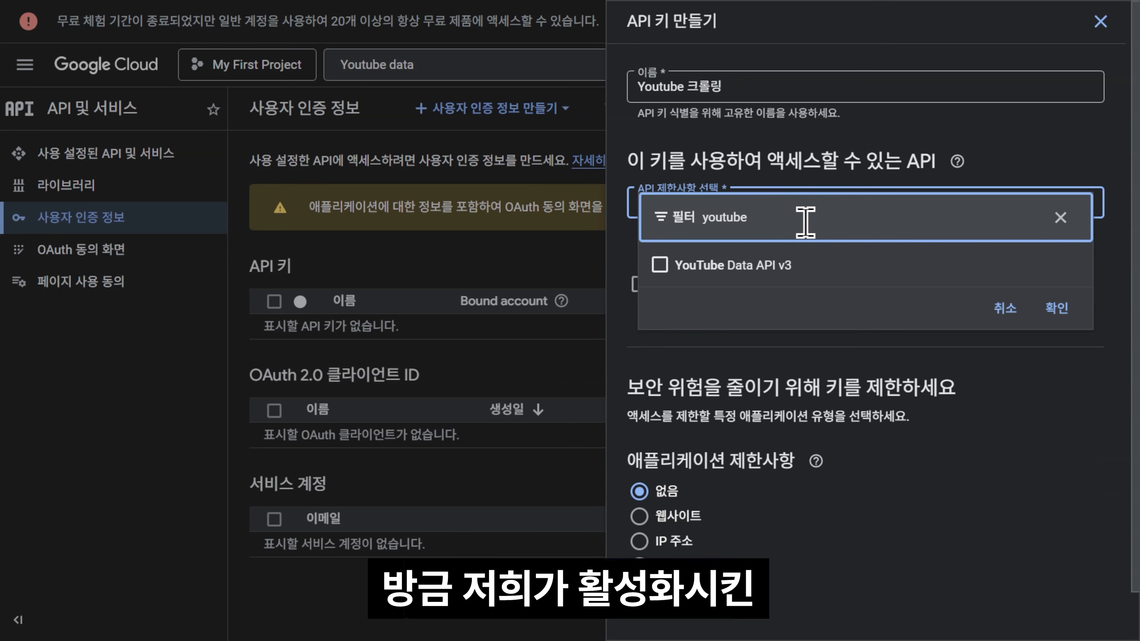
left_click(756, 269)
left_click(1073, 316)
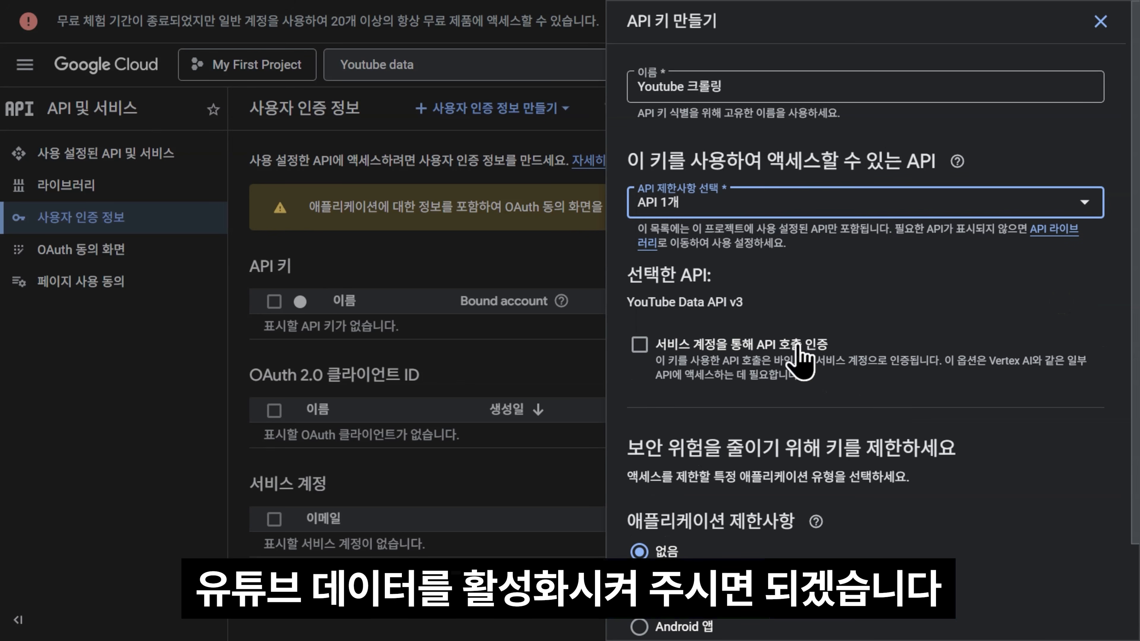
scroll(866, 345, "down", 3)
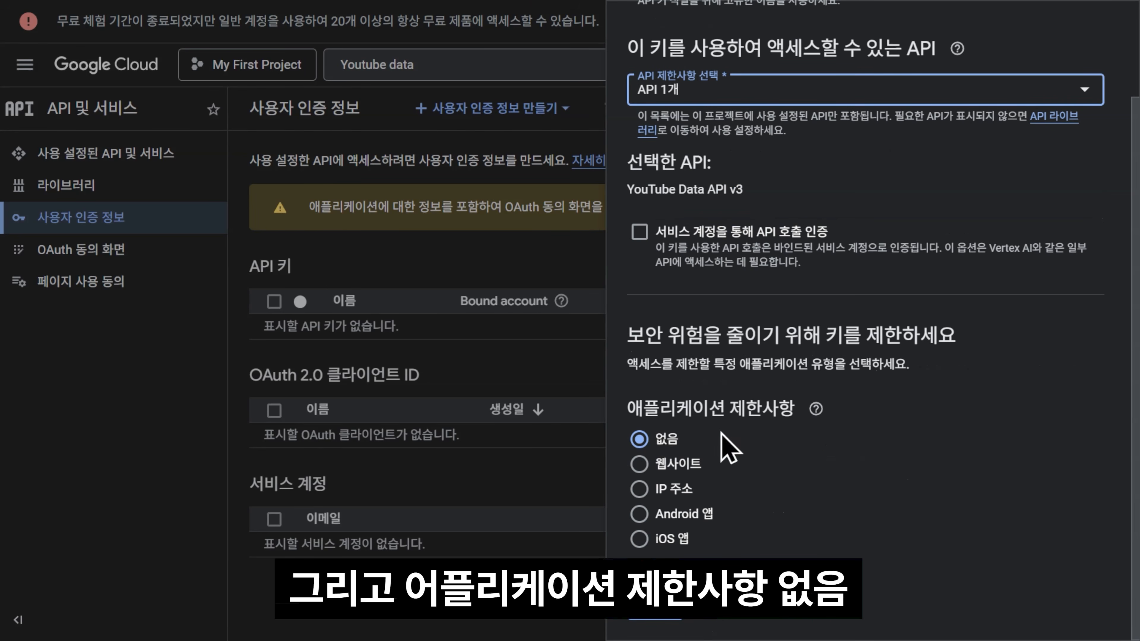
left_click(669, 607)
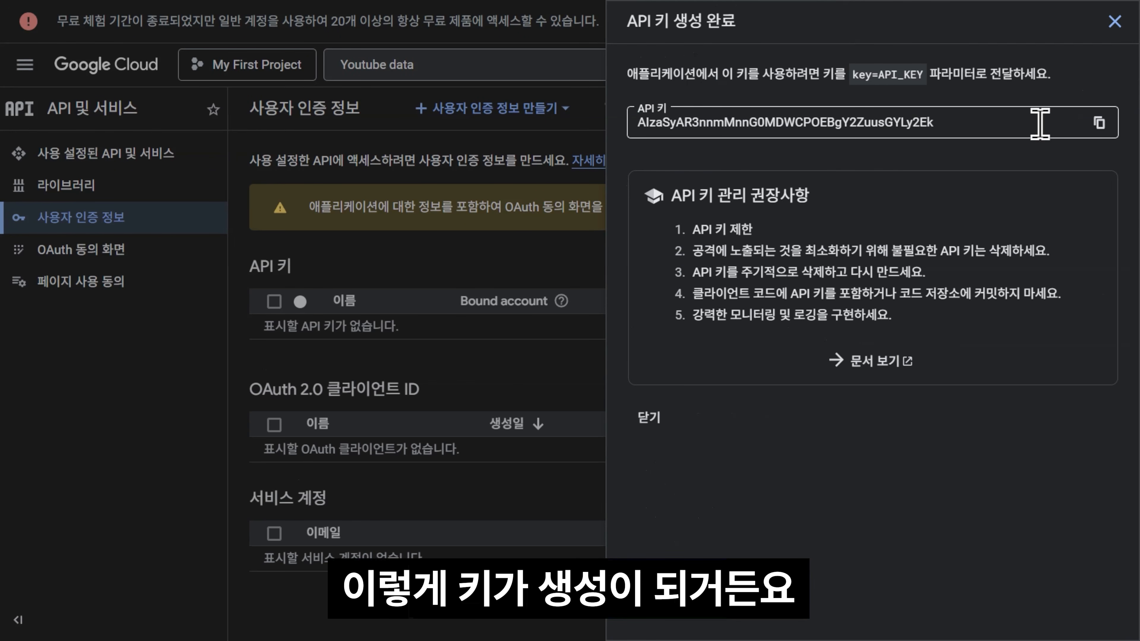
Step: Copy the new API key and send it to Claw, asking for the initial run and an analysis report
left_click(1096, 124)
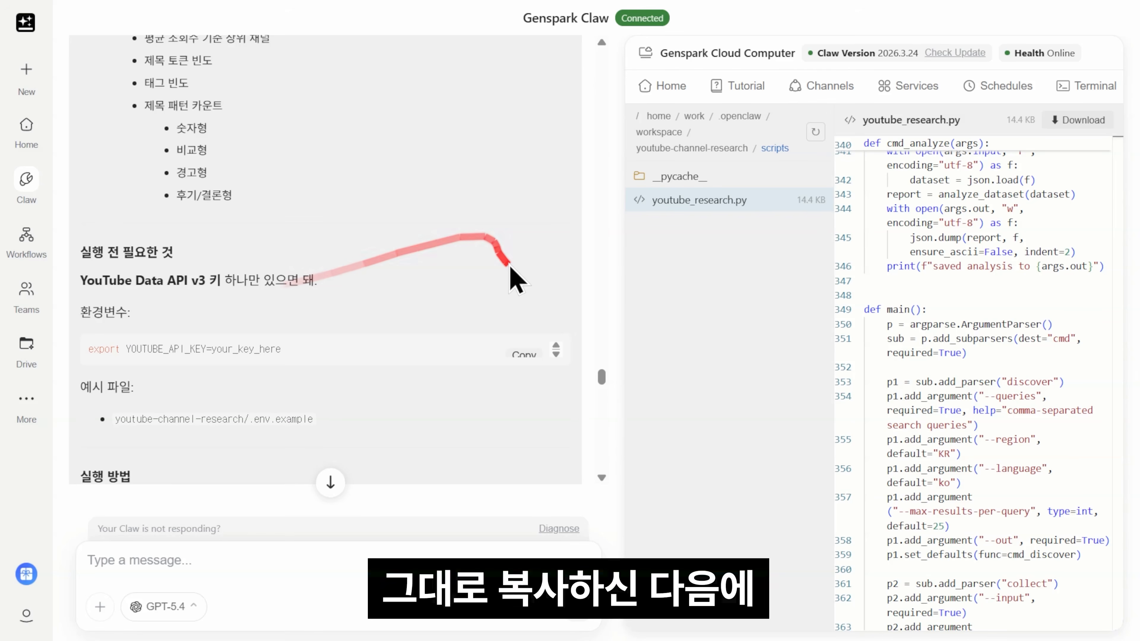
scroll(353, 310, "down", 5)
scroll(353, 310, "down", 5)
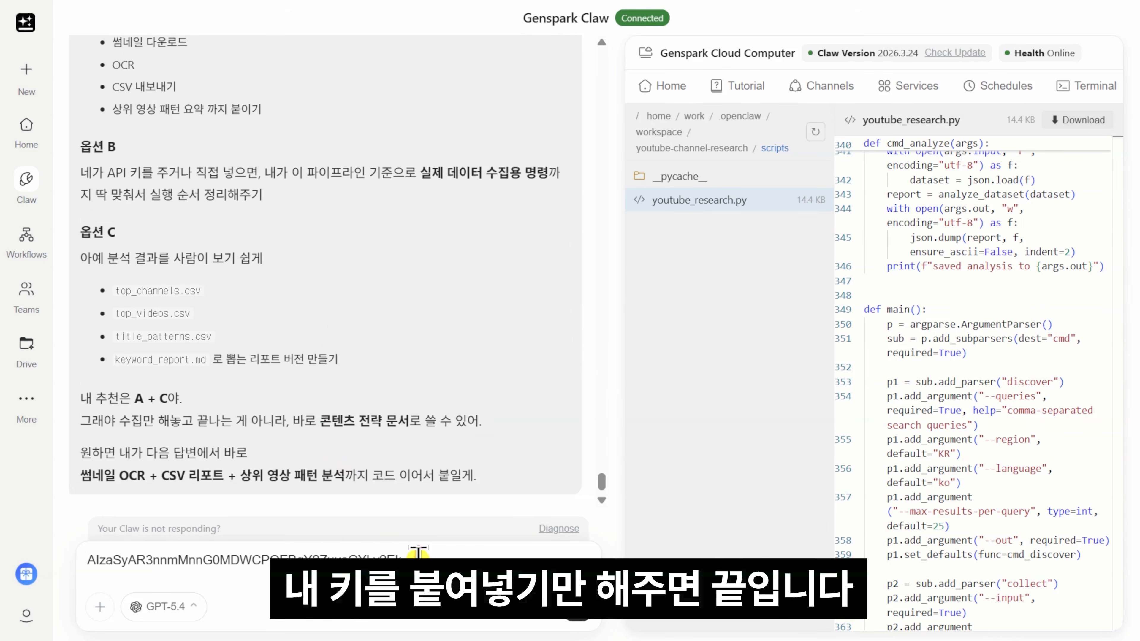
left_click_drag(415, 560, 72, 560)
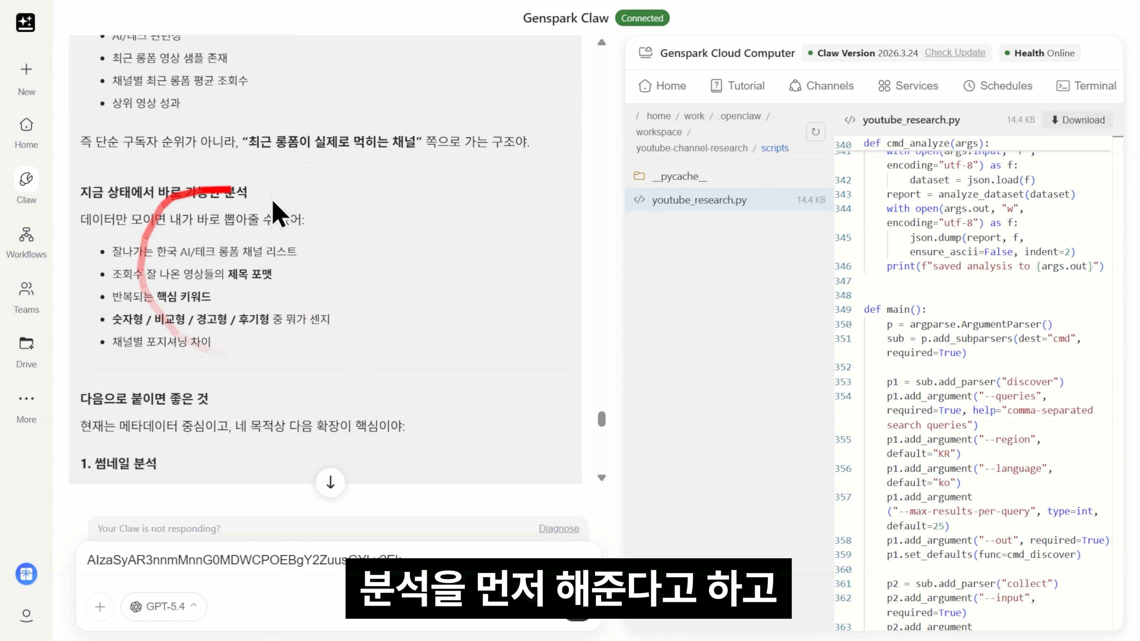
scroll(252, 314, "down", 5)
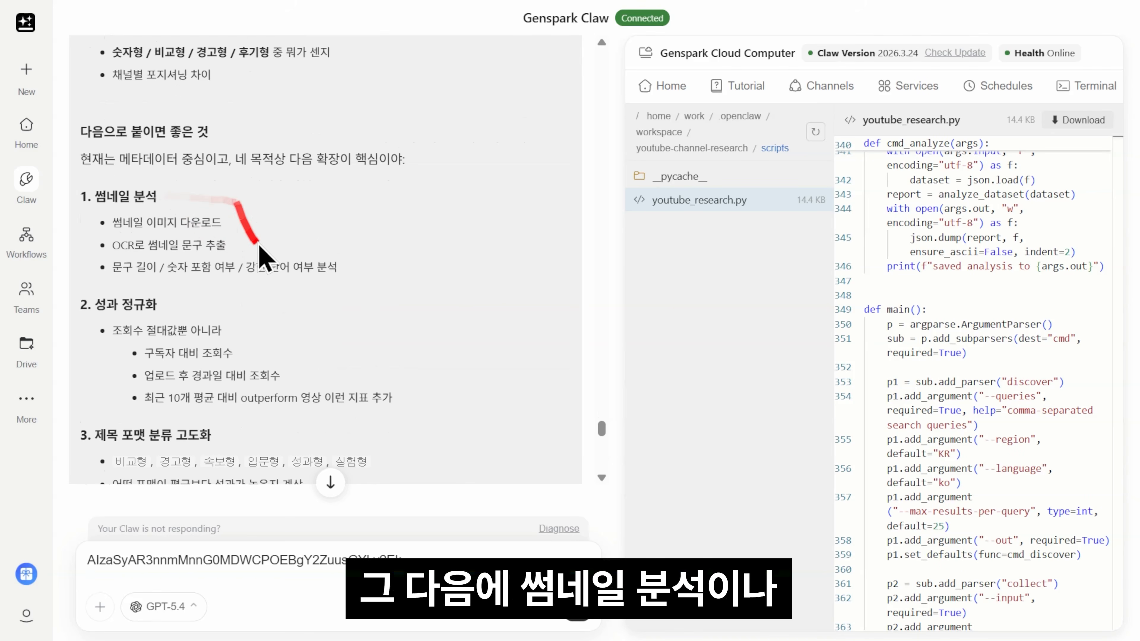
scroll(191, 220, "down", 2)
Step: Follow Claw's progress, visit the Genspark Home page, then return to the Claw conversation
scroll(184, 243, "down", 2)
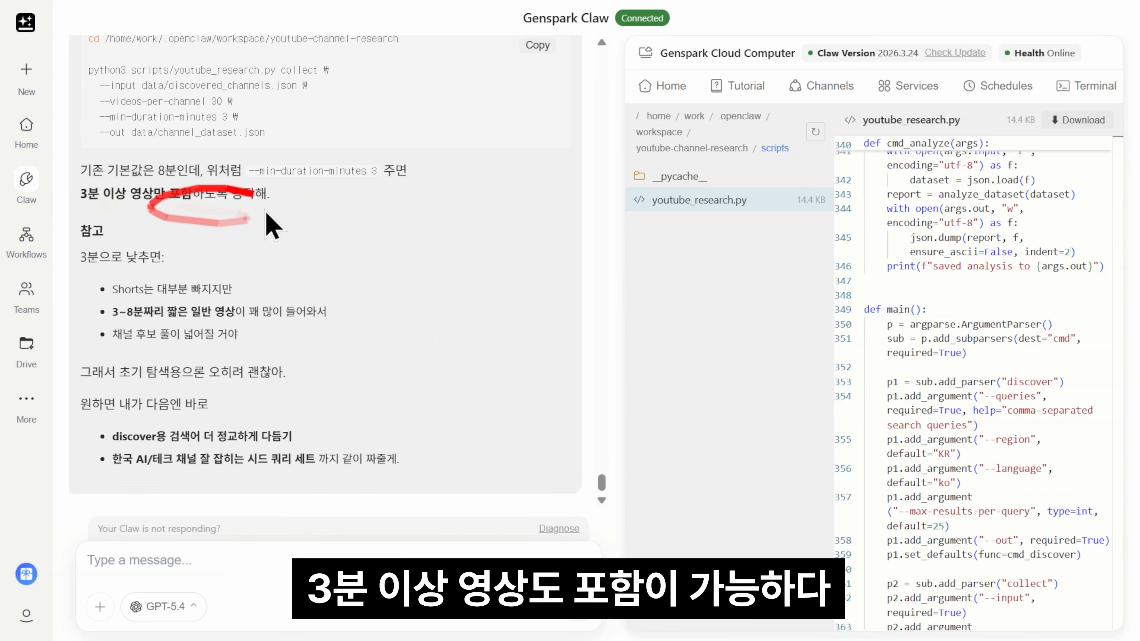
scroll(252, 252, "up", 4)
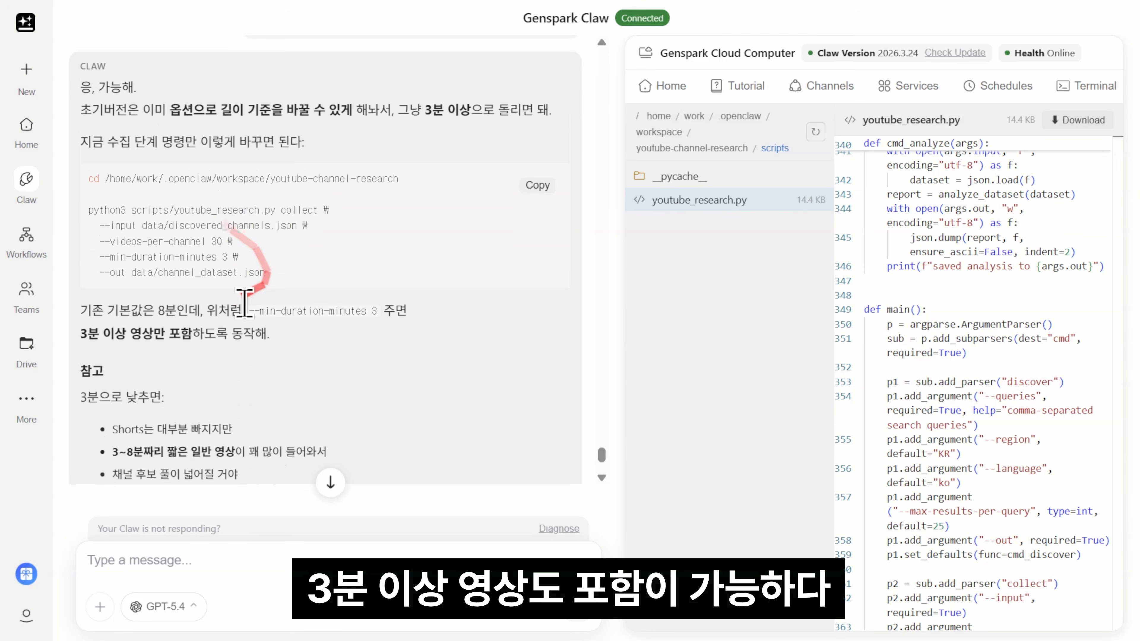
scroll(292, 274, "down", 4)
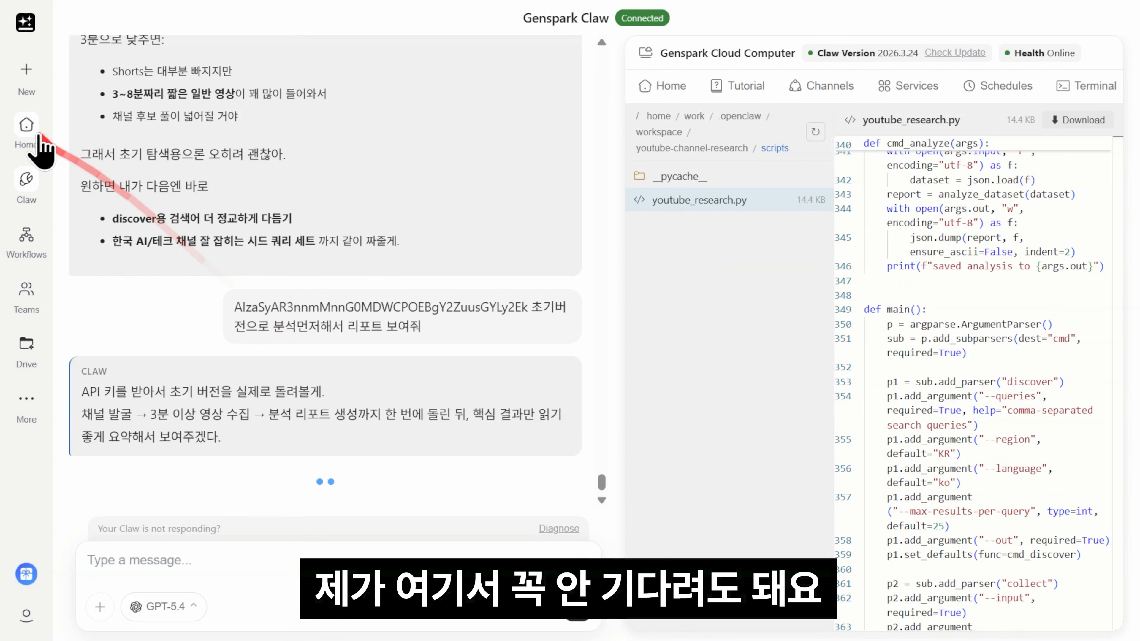
left_click(39, 137)
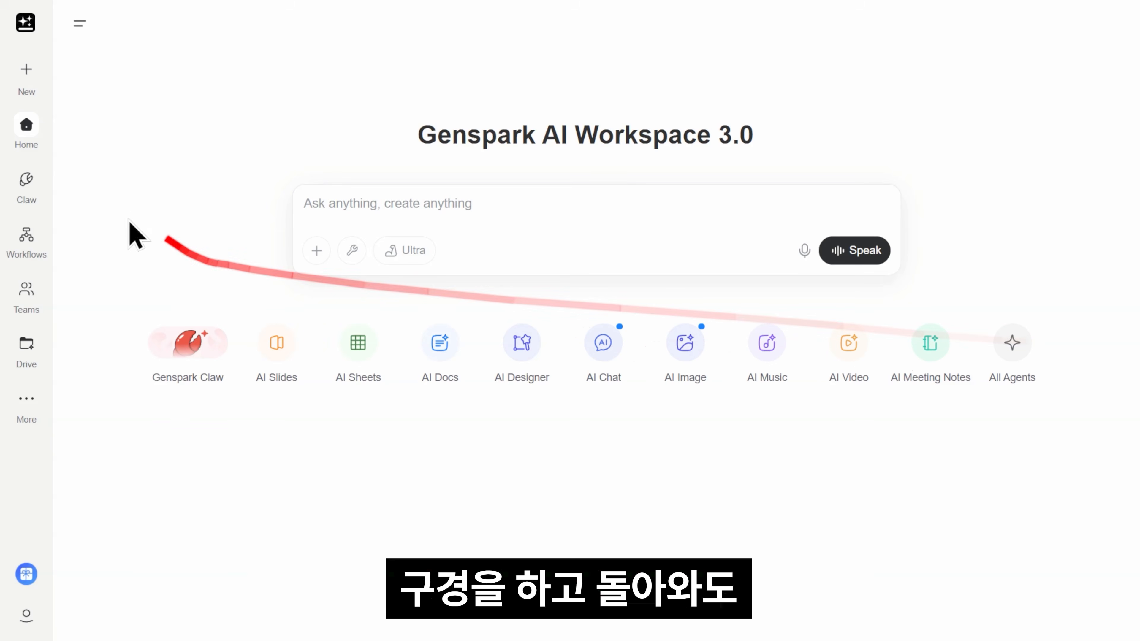
left_click(23, 182)
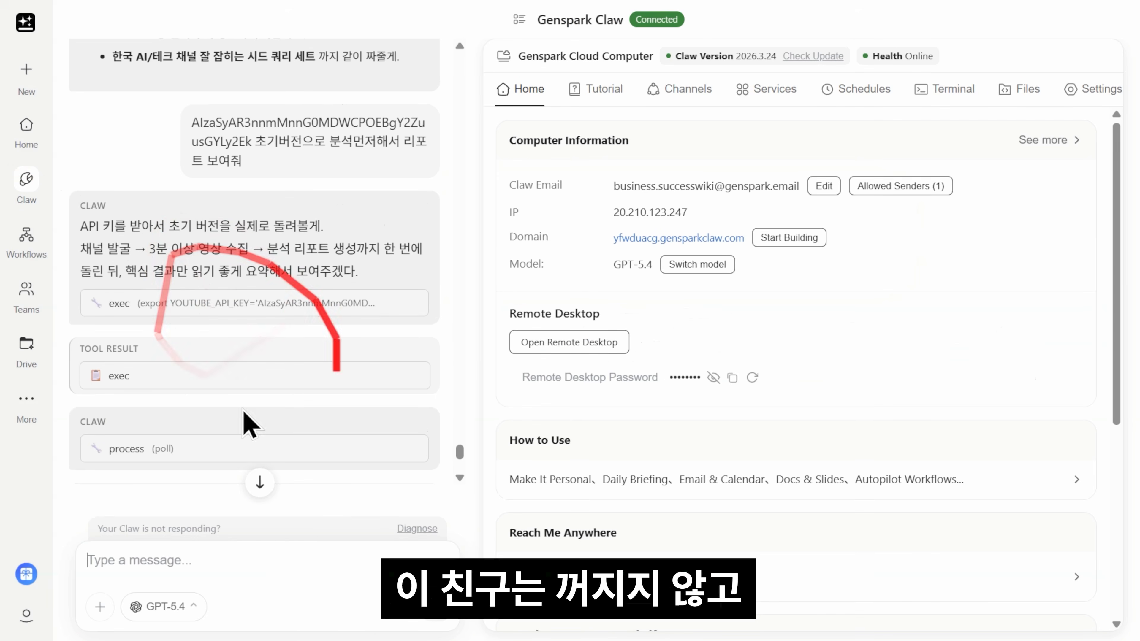
scroll(234, 359, "down", 6)
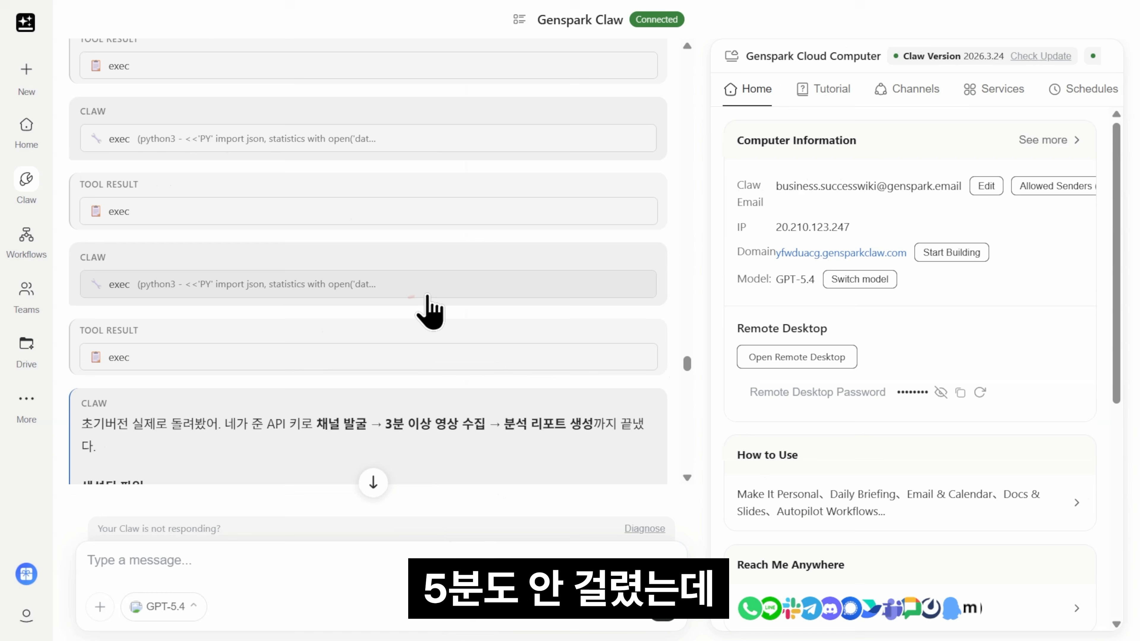
scroll(440, 315, "down", 3)
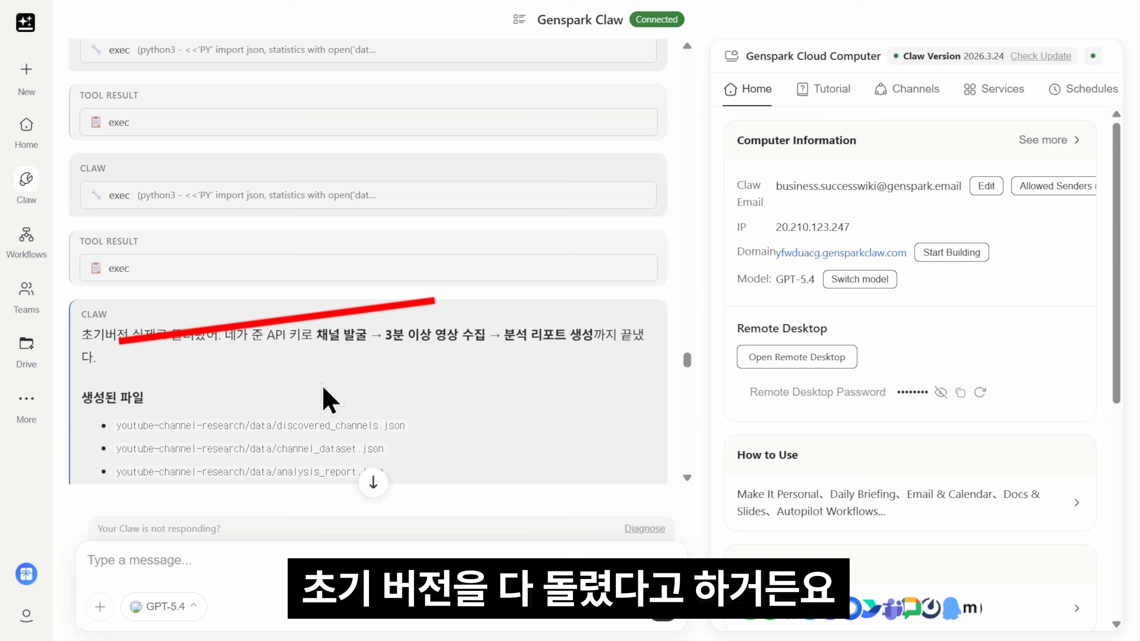
scroll(292, 382, "down", 2)
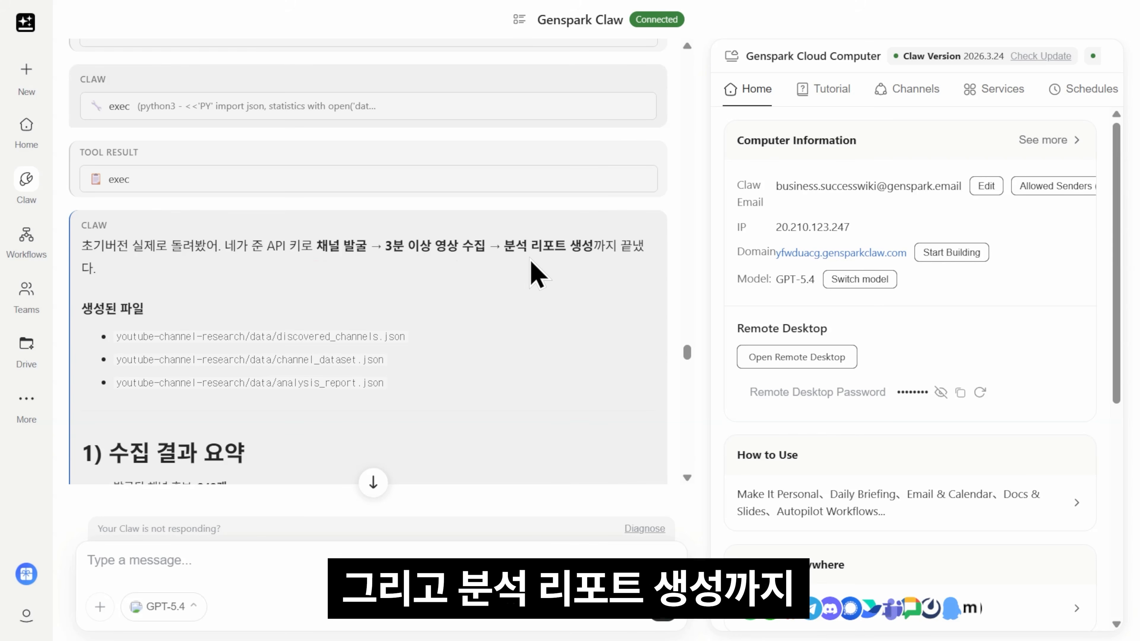
scroll(651, 272, "down", 6)
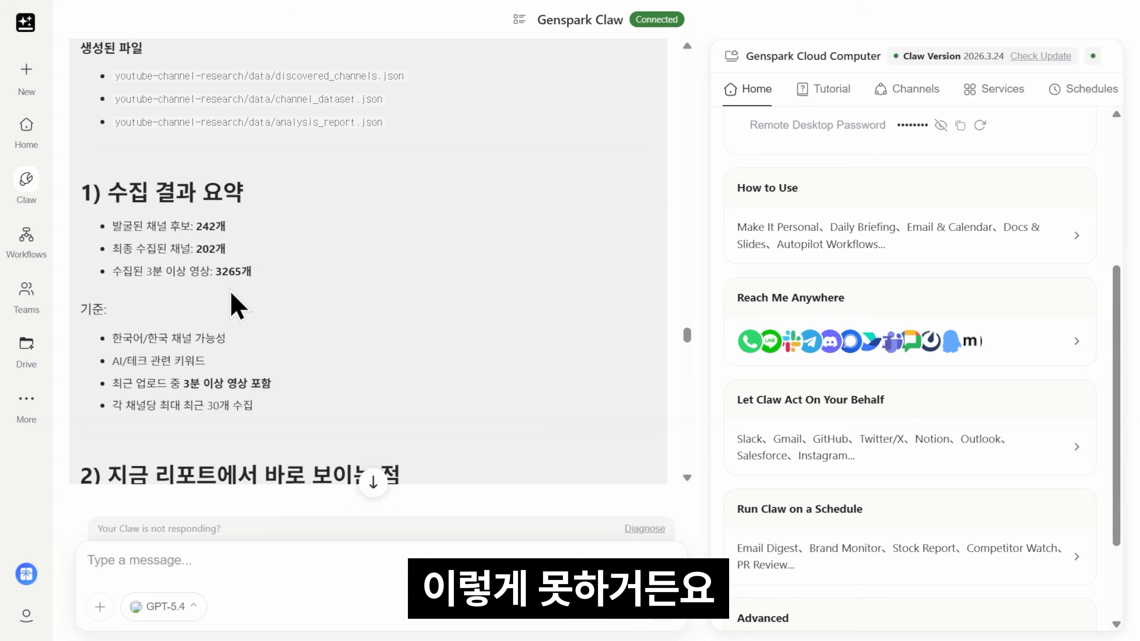
left_click_drag(92, 130, 362, 158)
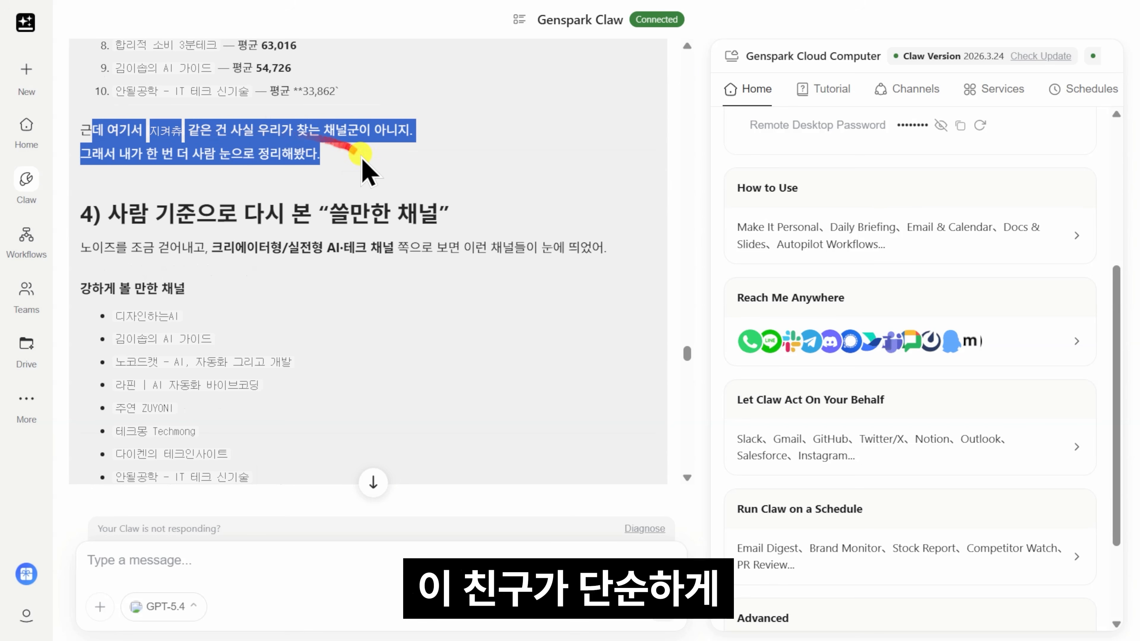
left_click(362, 158)
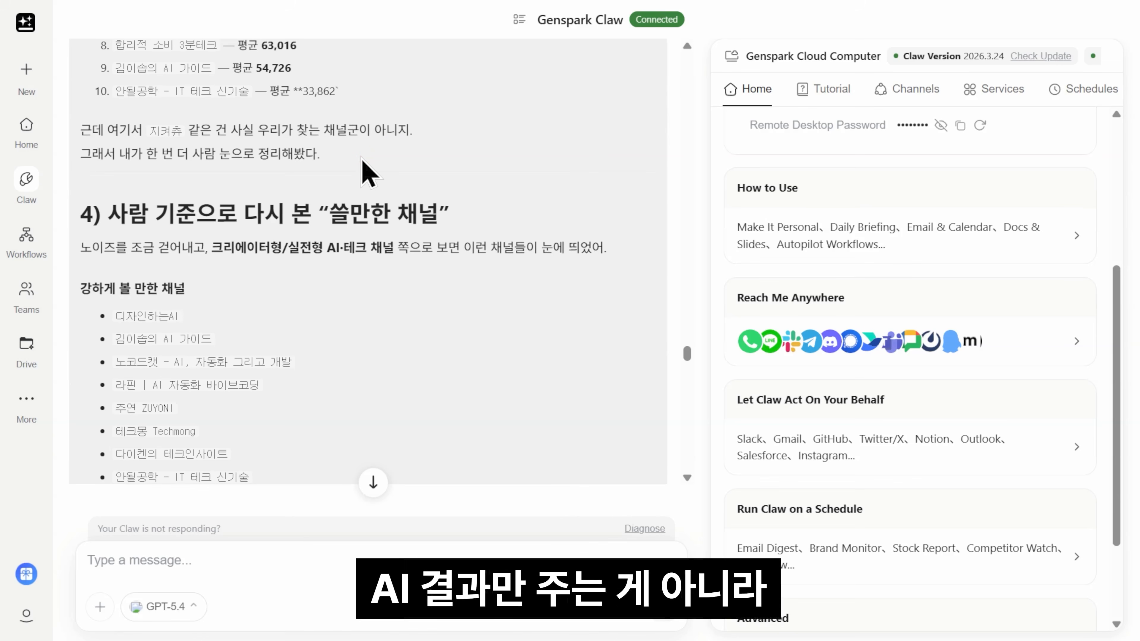
scroll(386, 166, "down", 2)
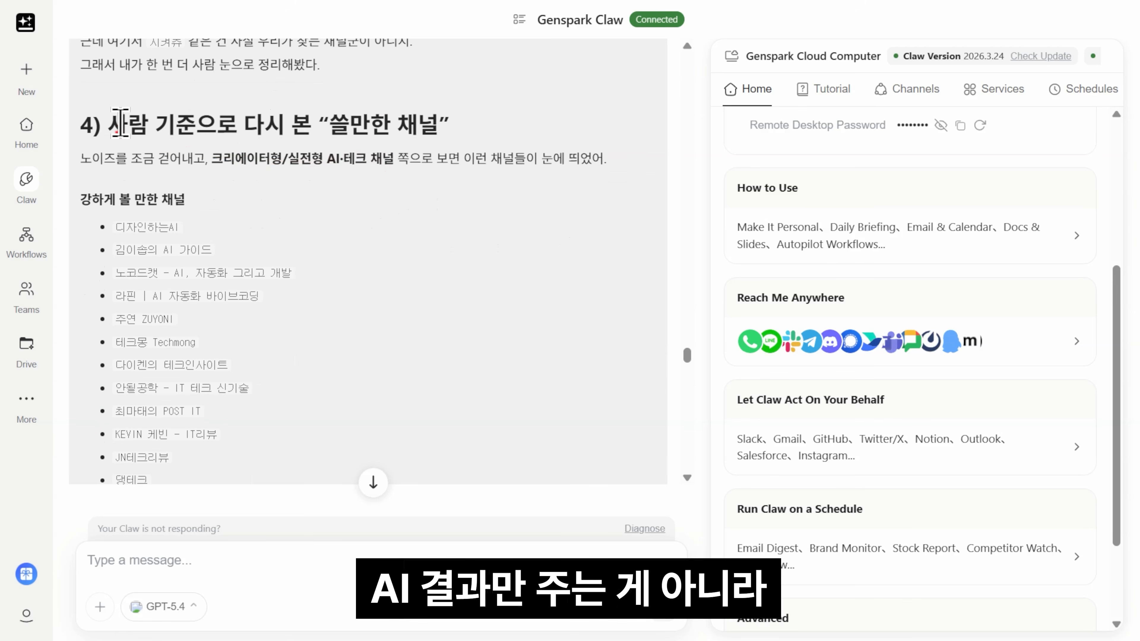
left_click_drag(106, 131, 465, 141)
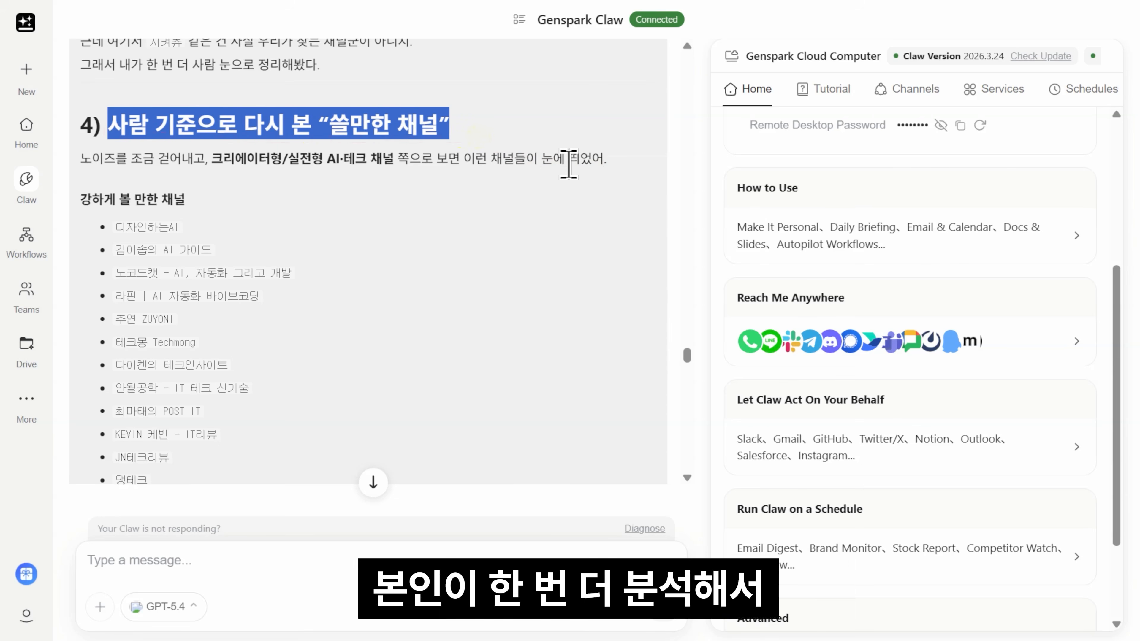
scroll(226, 213, "down", 10)
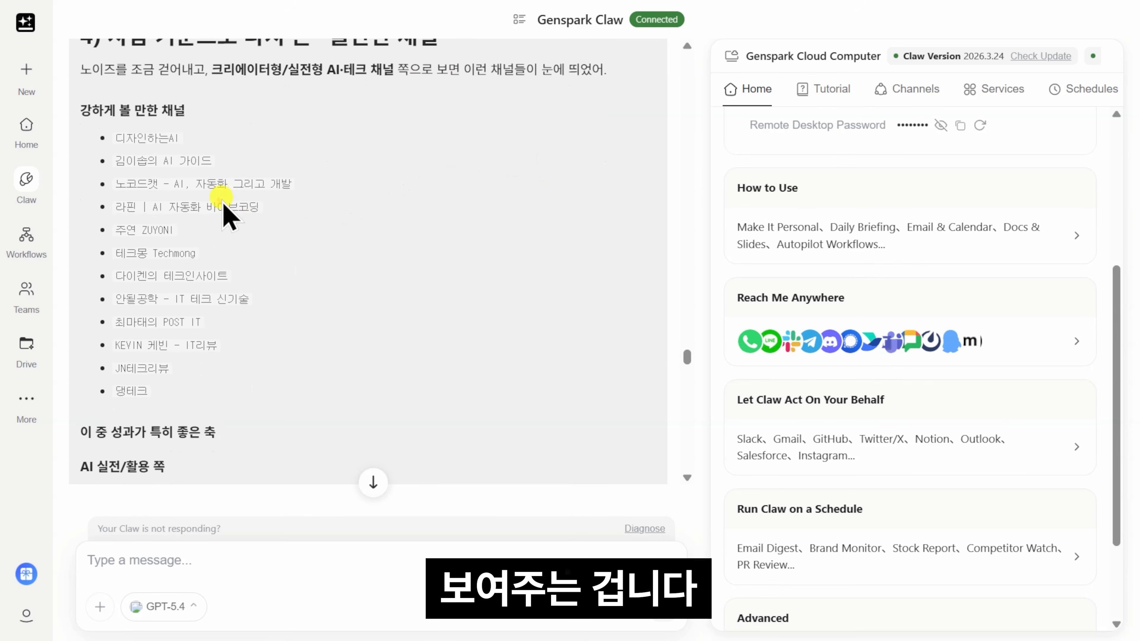
scroll(420, 174, "down", 2)
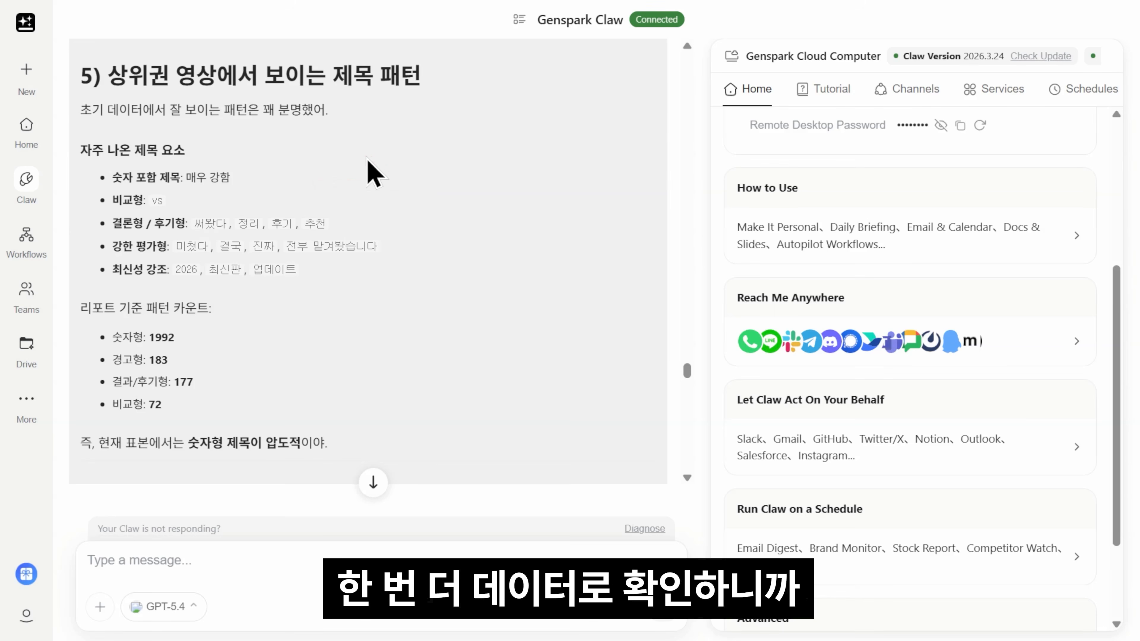
scroll(341, 234, "down", 10)
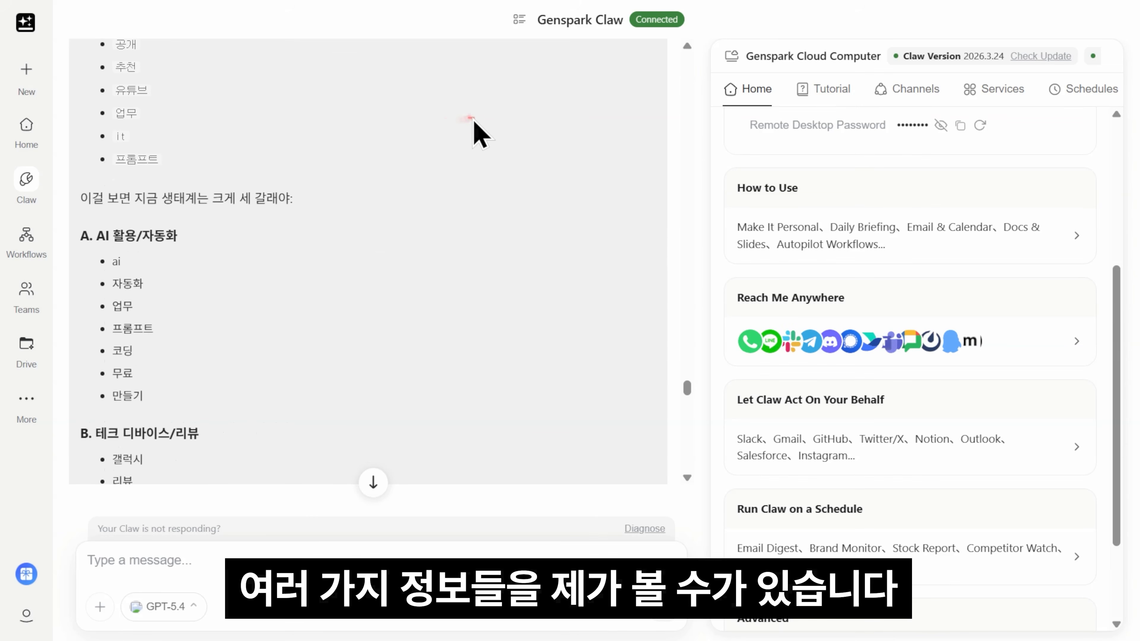
scroll(449, 189, "down", 15)
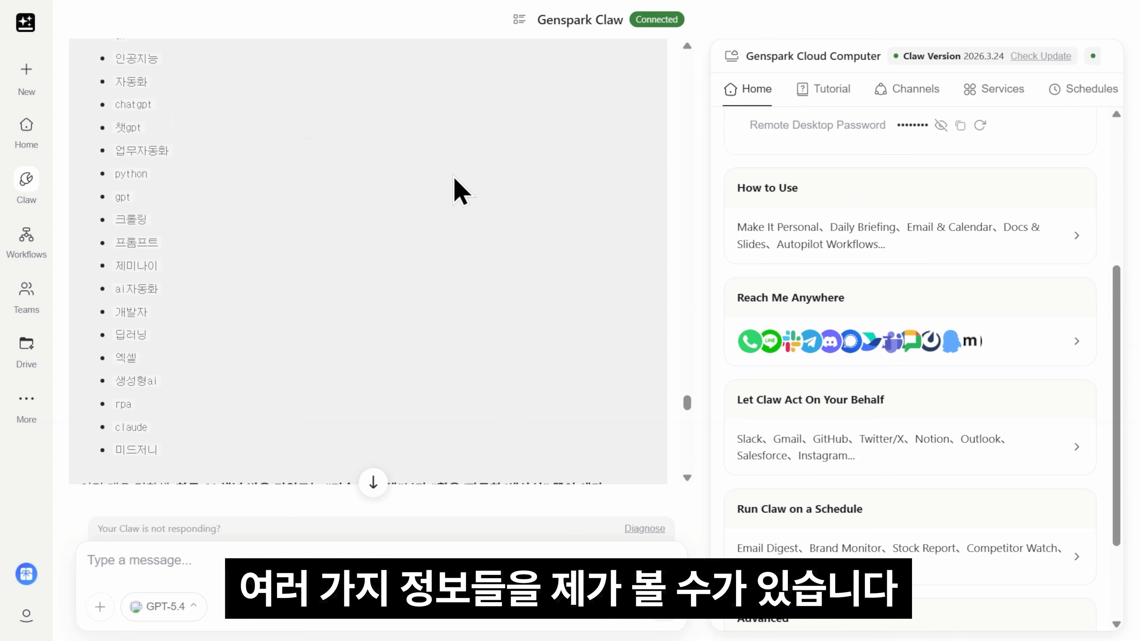
scroll(493, 224, "down", 8)
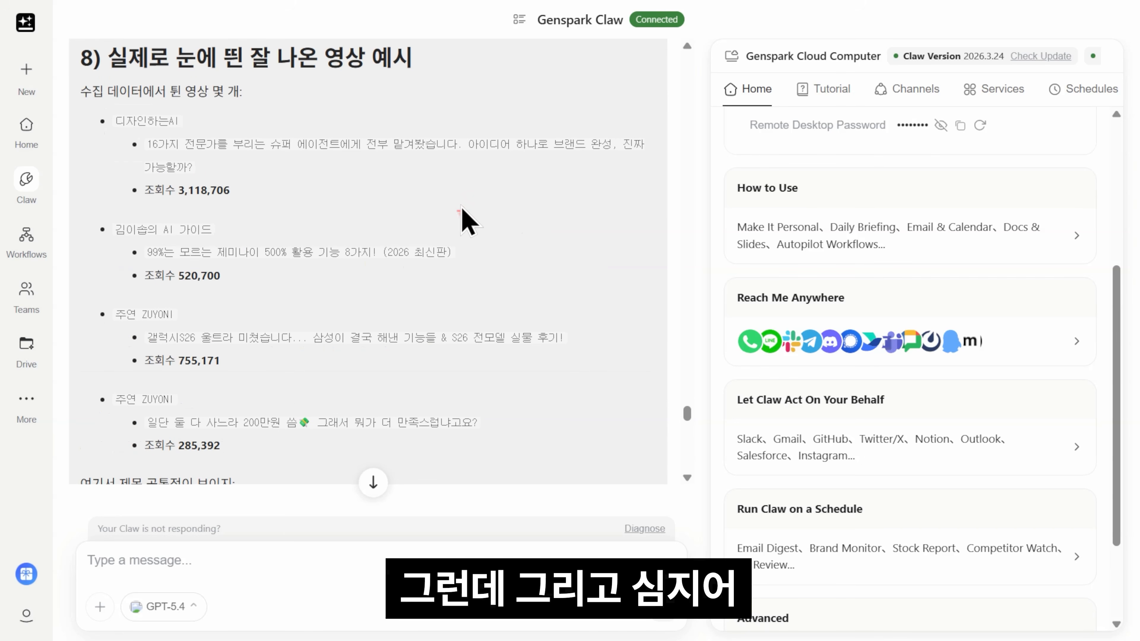
mouse_move(462, 209)
left_mouse_down()
mouse_move(170, 140)
mouse_move(306, 140)
mouse_move(285, 152)
mouse_move(398, 203)
mouse_move(612, 256)
left_mouse_up()
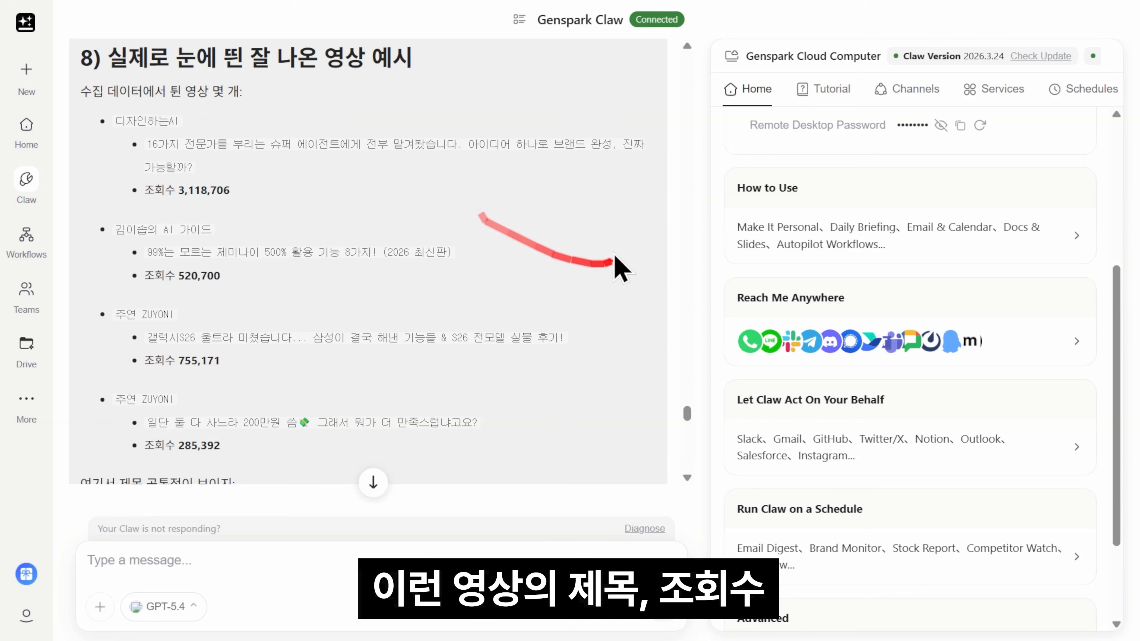
scroll(606, 236, "down", 4)
scroll(611, 243, "up", 2)
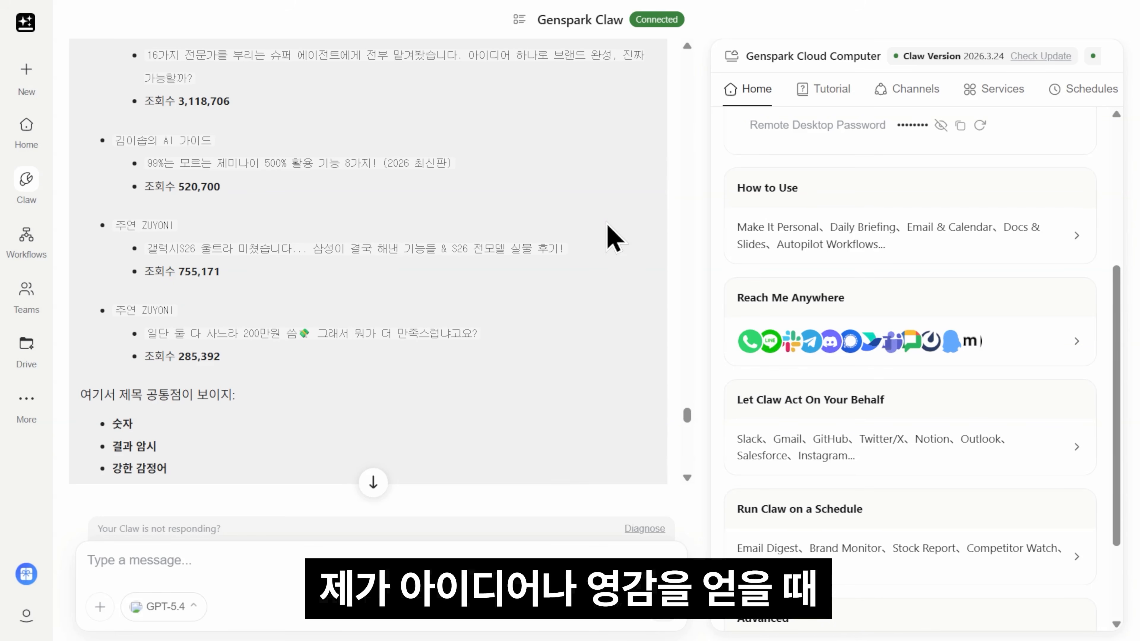
scroll(607, 226, "down", 6)
mouse_move(635, 241)
left_mouse_down()
mouse_move(476, 246)
mouse_move(581, 277)
left_mouse_up()
scroll(580, 277, "down", 4)
left_click_drag(105, 240, 268, 229)
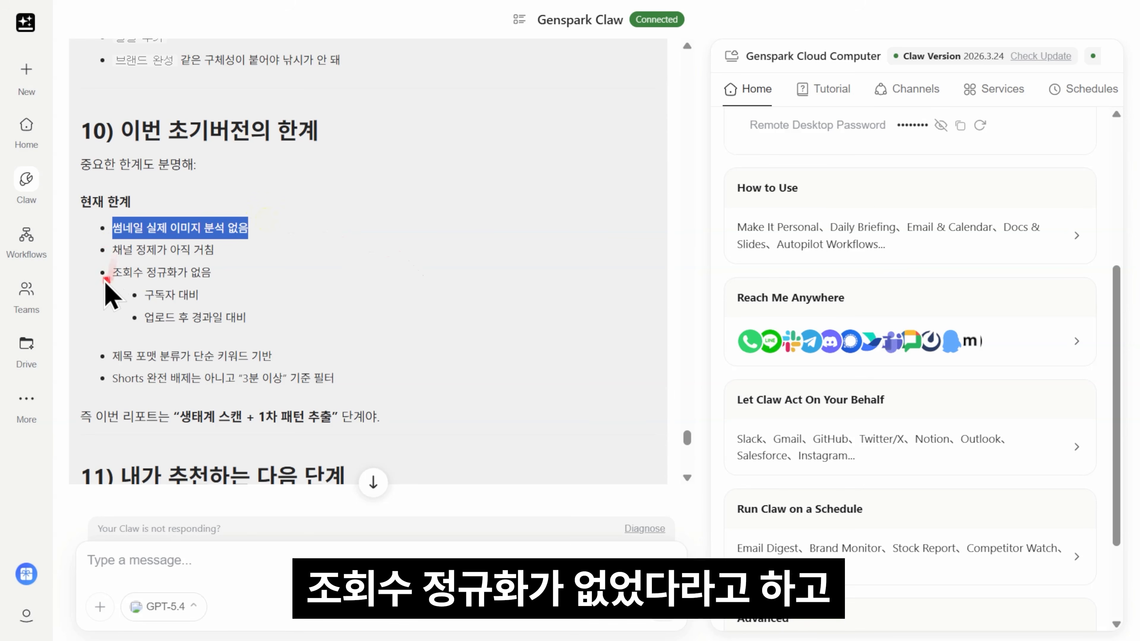
left_click_drag(112, 273, 305, 331)
left_click(275, 288)
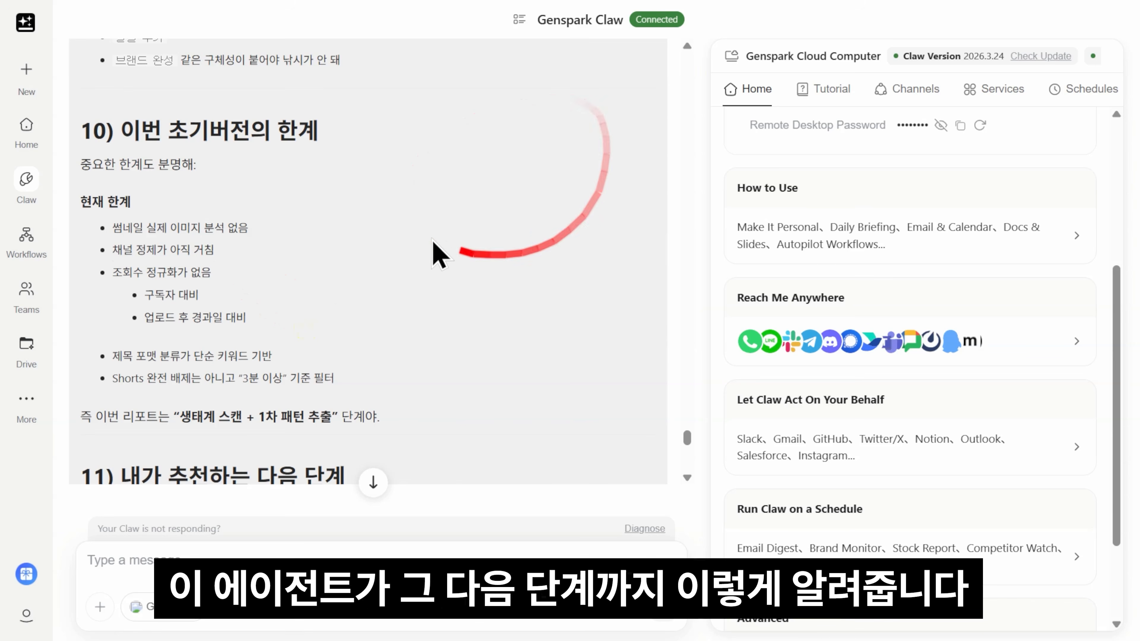
scroll(437, 250, "down", 5)
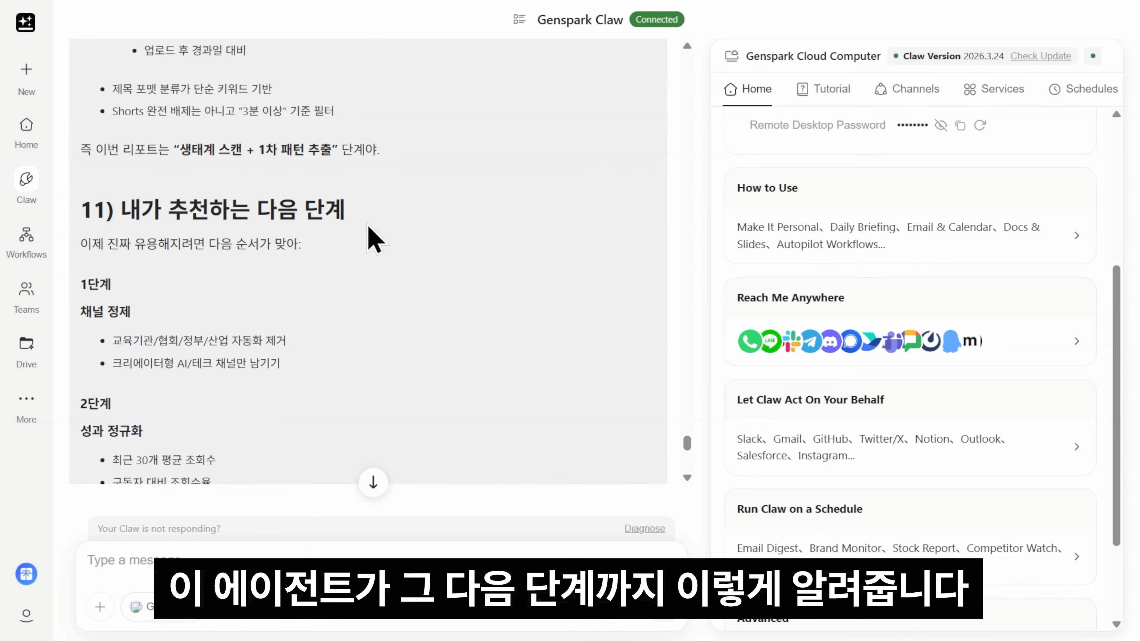
scroll(359, 247, "down", 2)
scroll(313, 272, "down", 10)
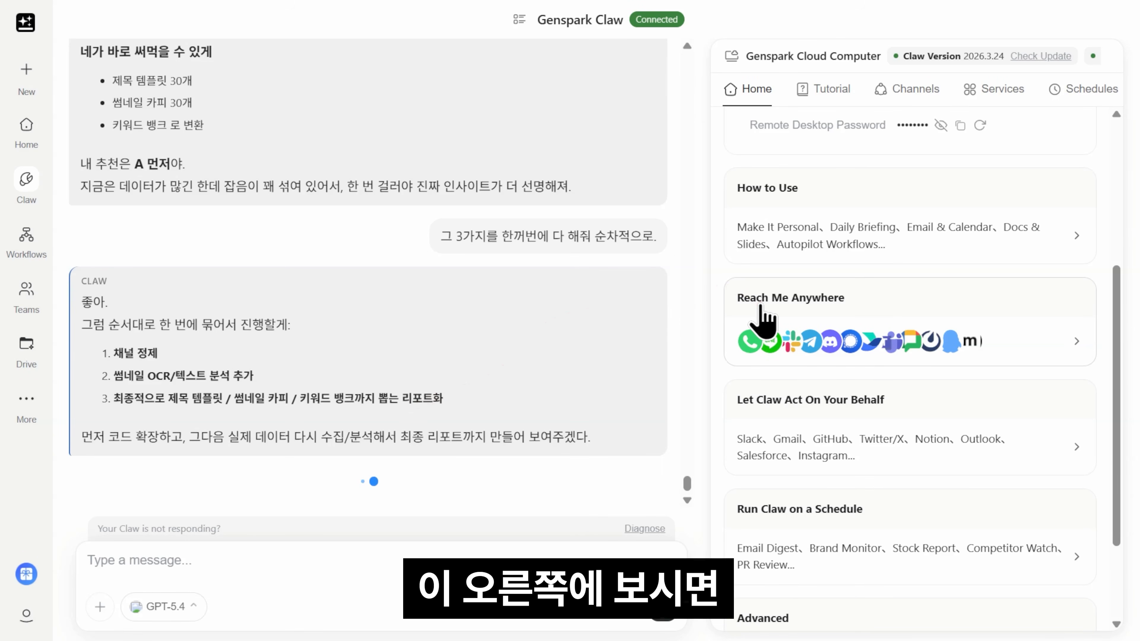
Step: In the Cloud Computer Channels list, choose Connect for Telegram
left_click(1005, 351)
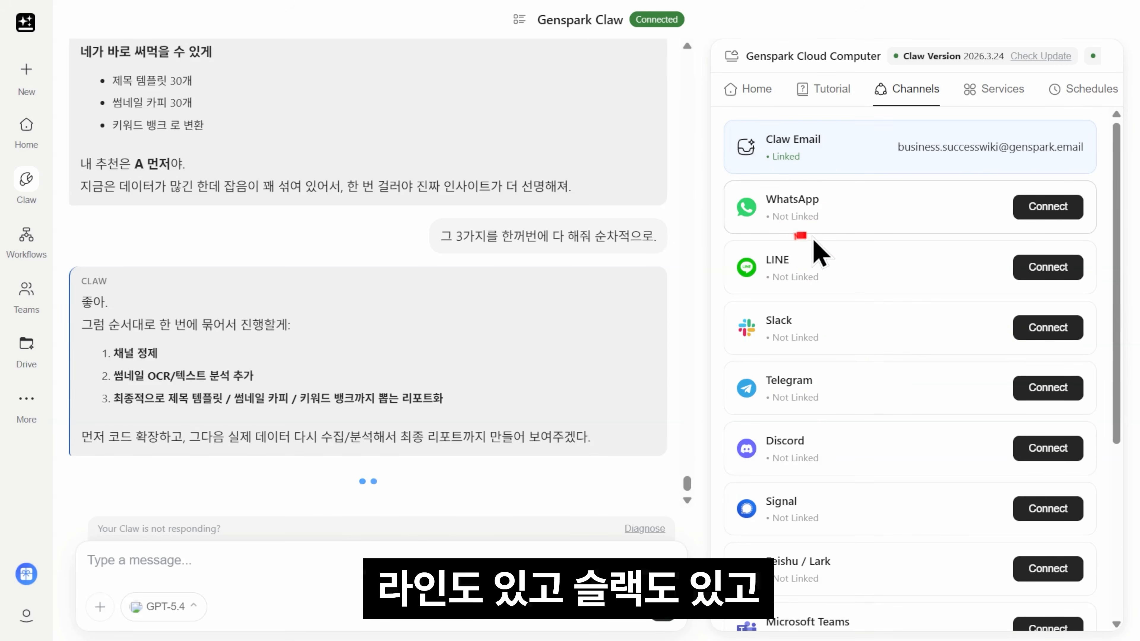
scroll(785, 254, "down", 2)
scroll(817, 283, "down", 2)
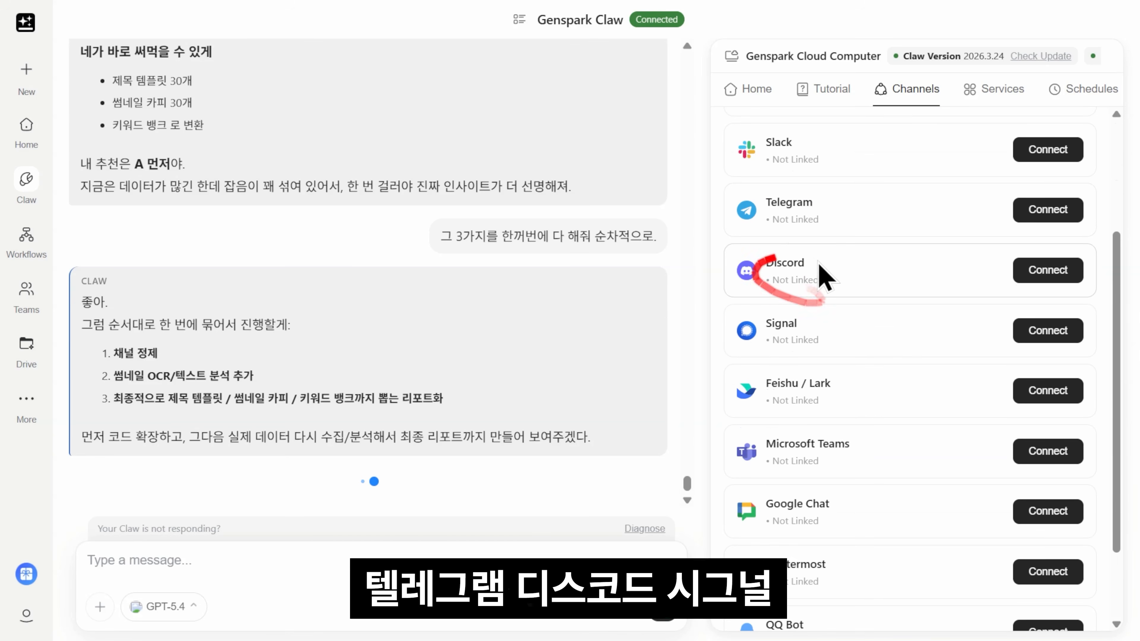
scroll(811, 299, "down", 2)
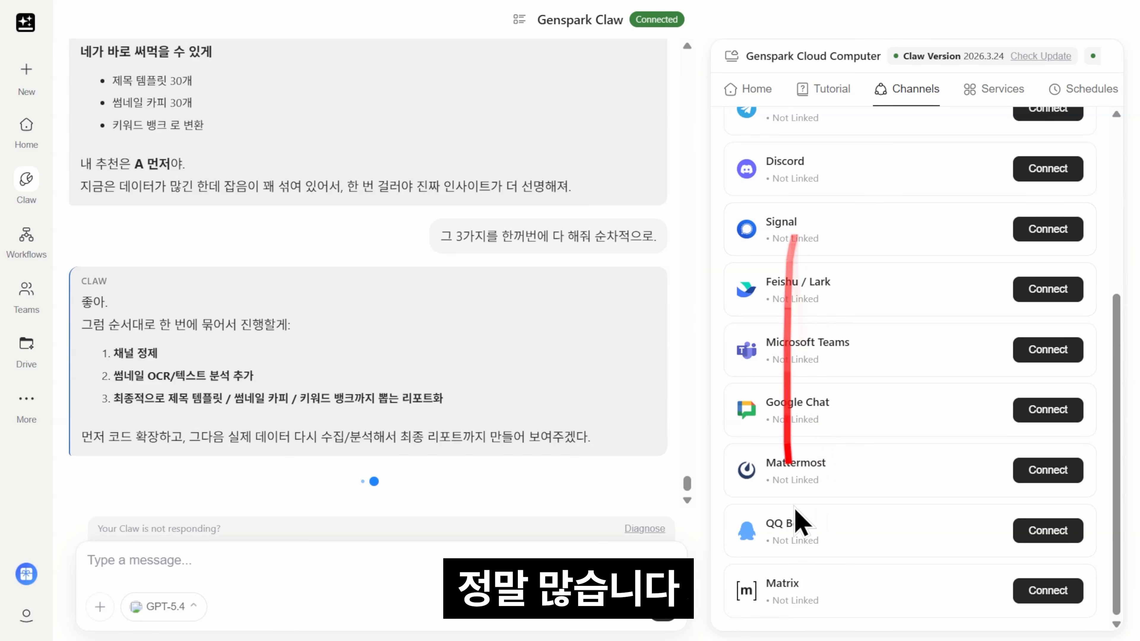
scroll(798, 522, "up", 6)
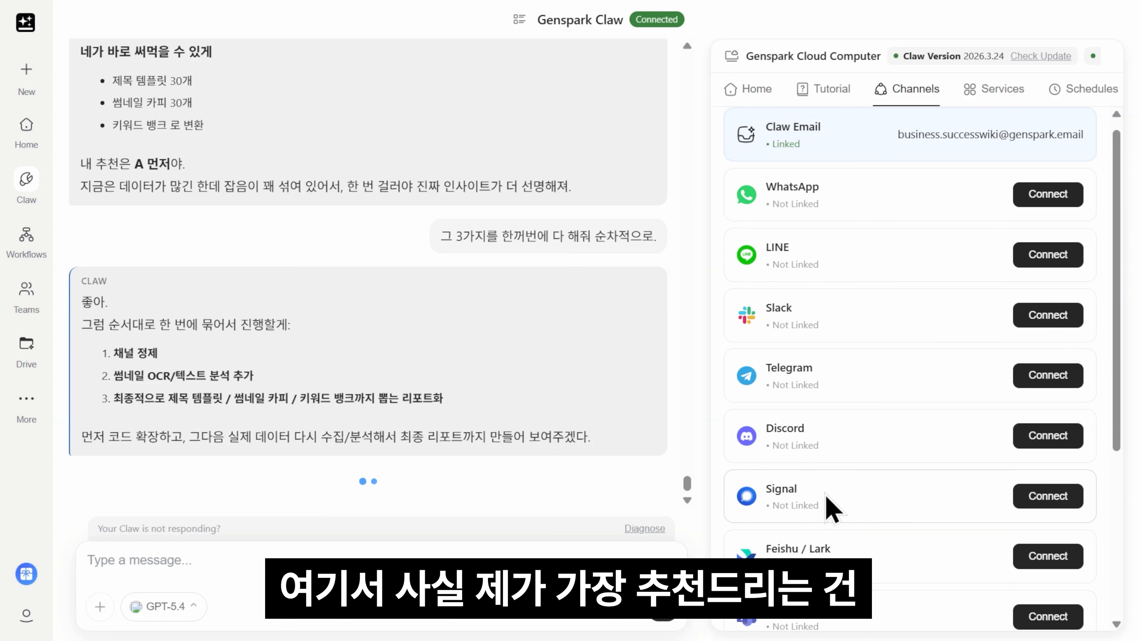
left_click(1027, 379)
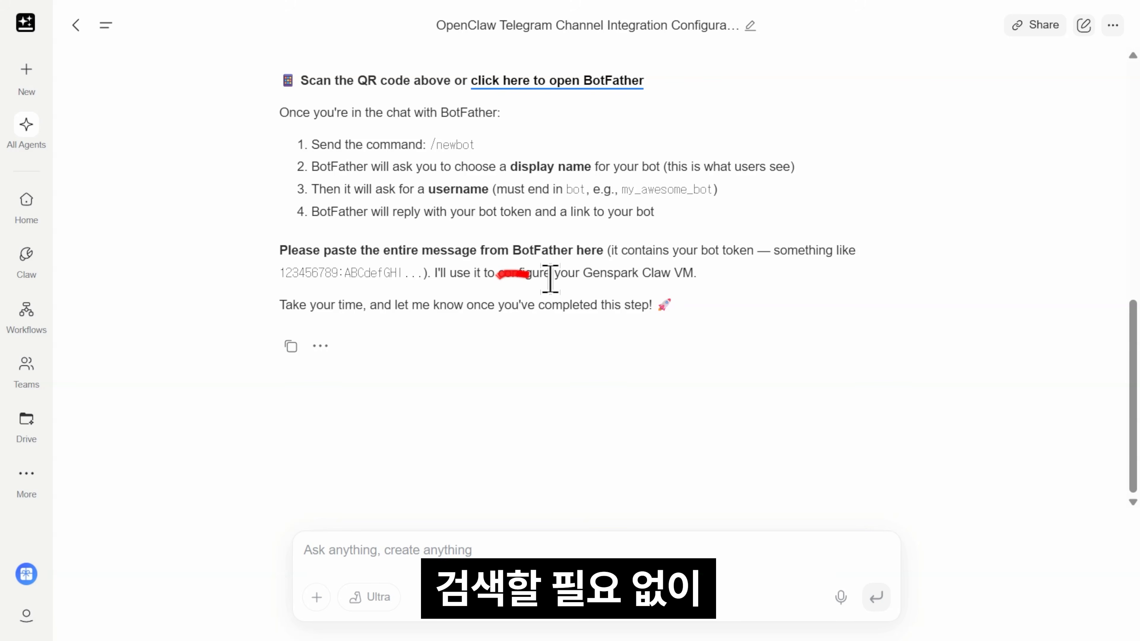
Step: Use the Step 1 Open Link button to open the BotFather chat in Telegram
scroll(499, 275, "up", 10)
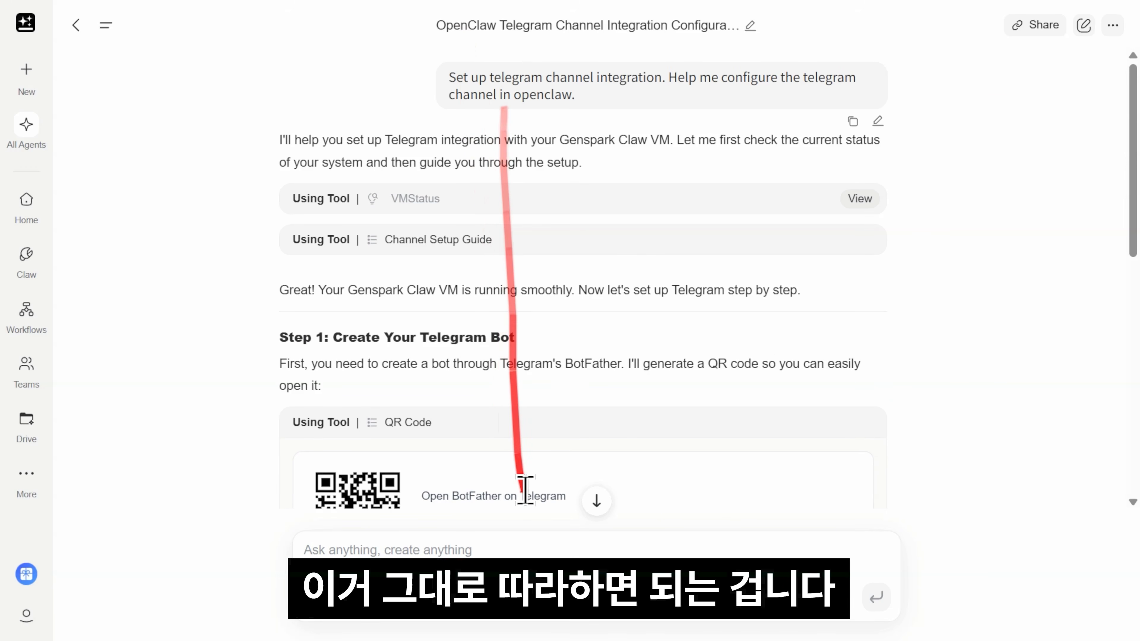
scroll(539, 426, "down", 4)
left_click_drag(280, 185, 884, 206)
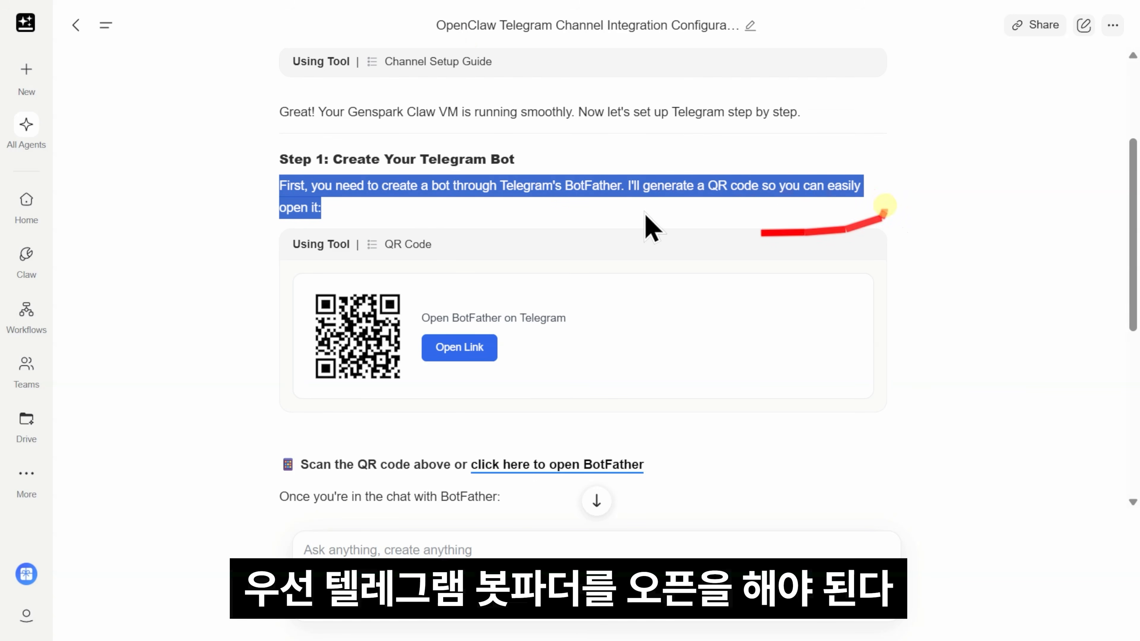
left_click(619, 214)
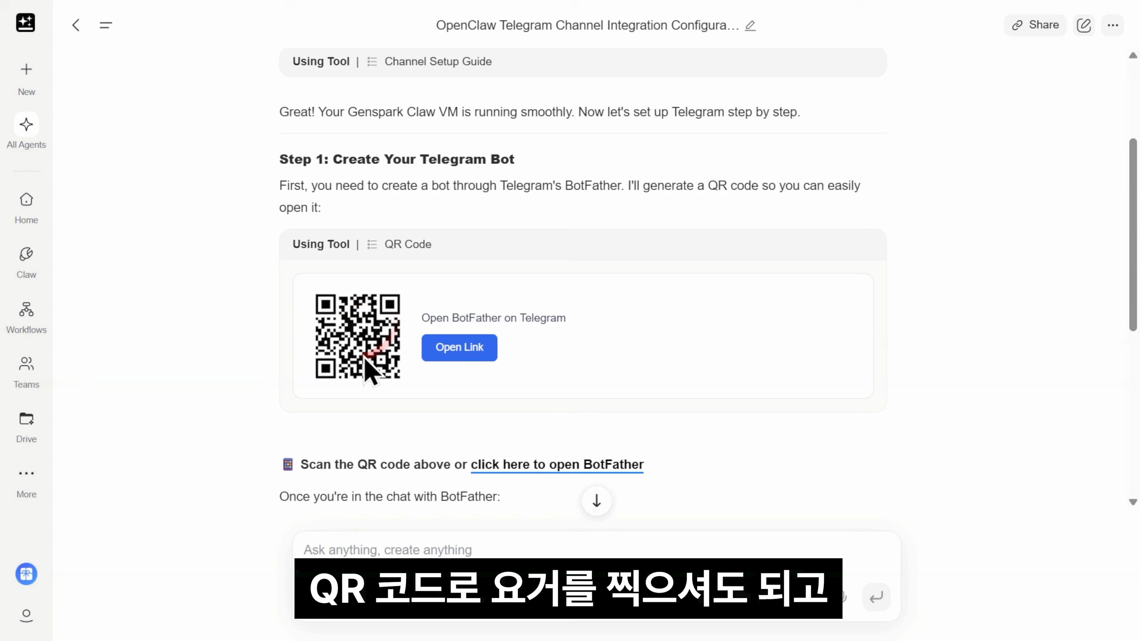
left_click(461, 349)
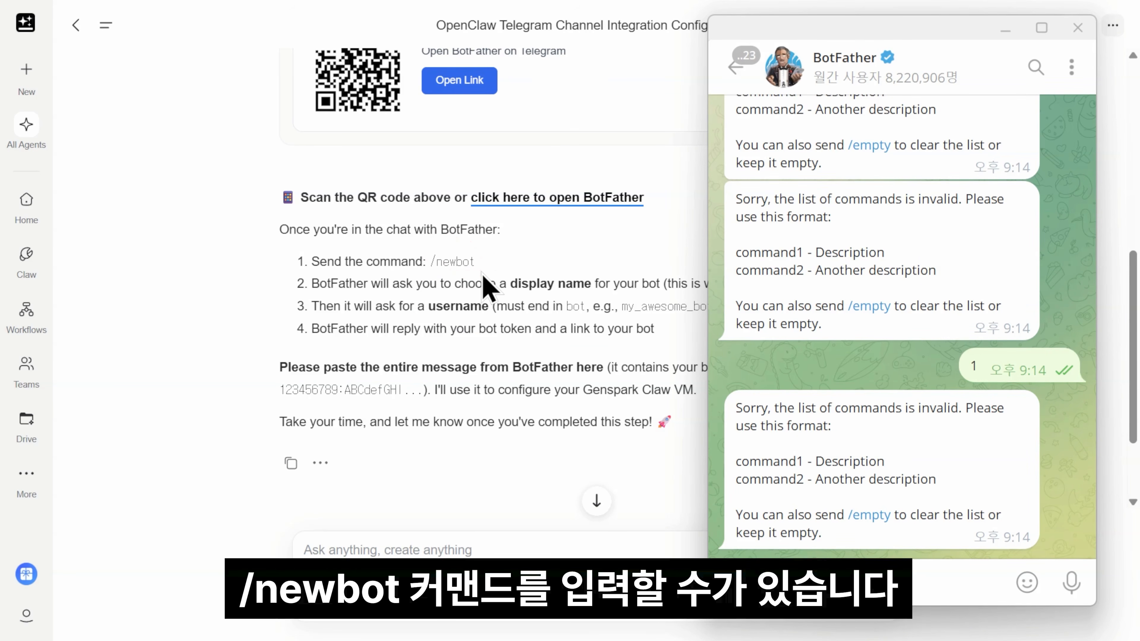
Step: Create a bot with /newbot, named youtubeclaw with username successwiki_ytclawbot
type("/newbot")
key("Return")
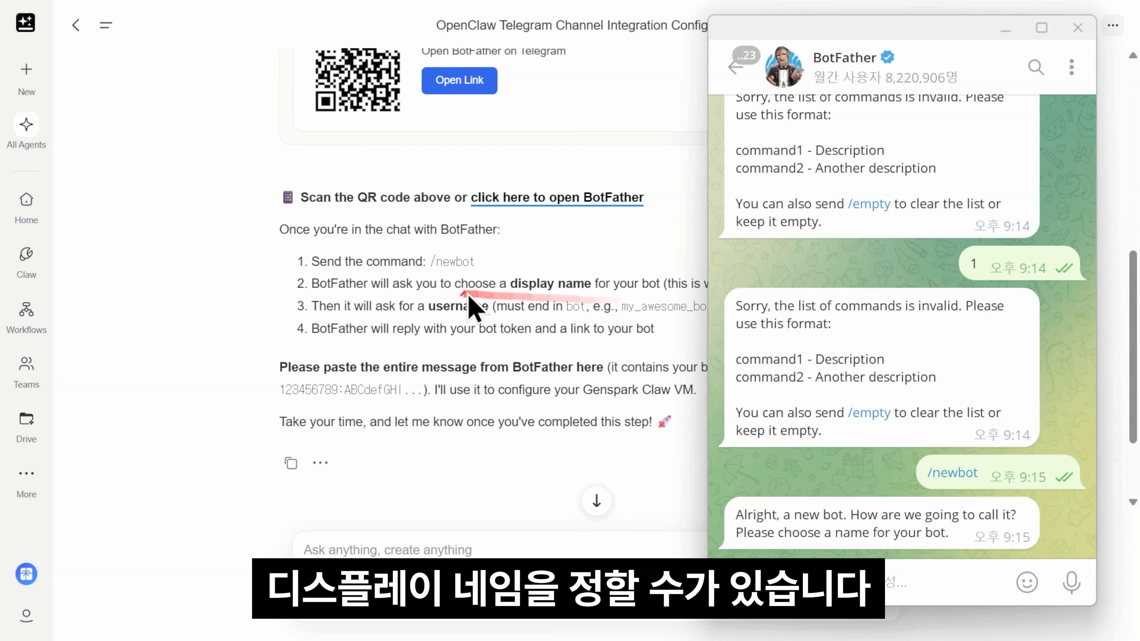
type("youtubeclaw")
key("Return")
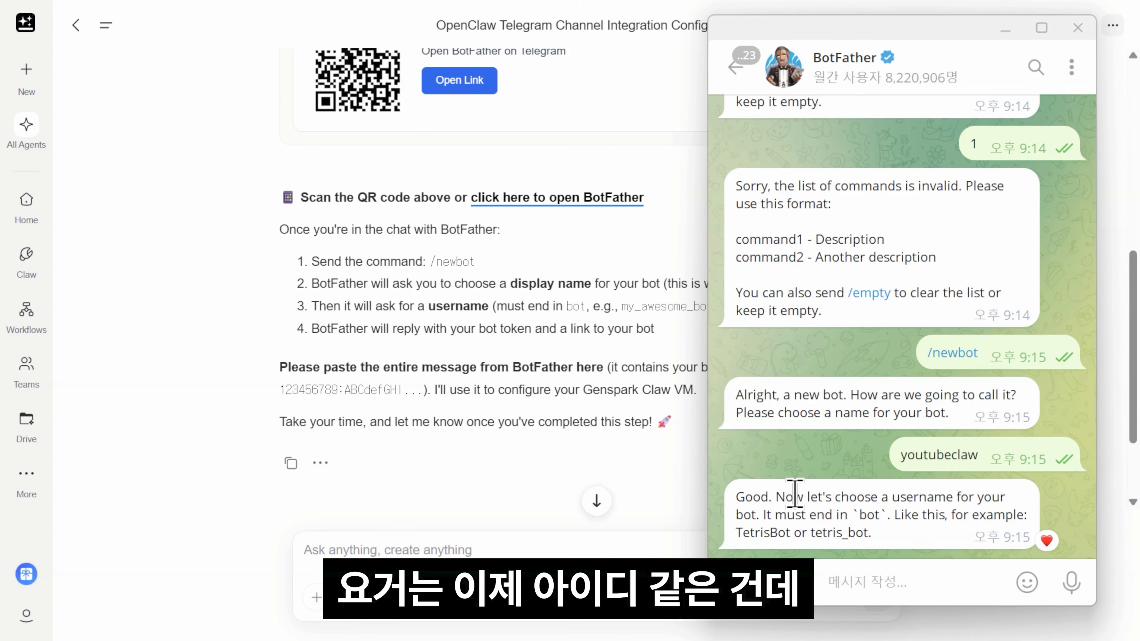
type("successwiki_ytclawbot")
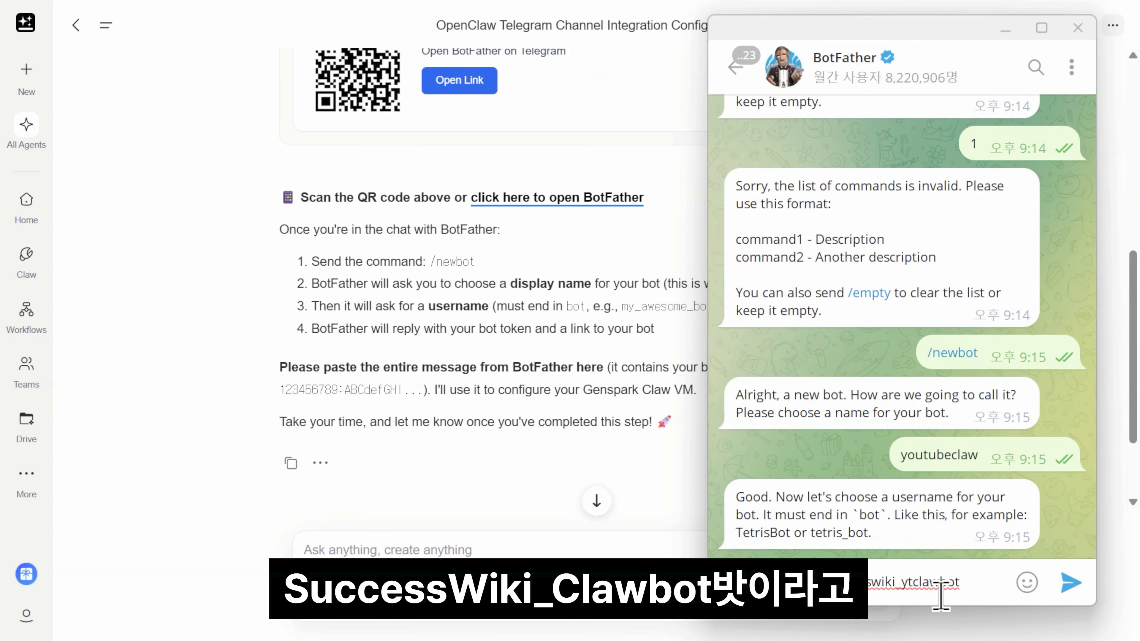
key("Return")
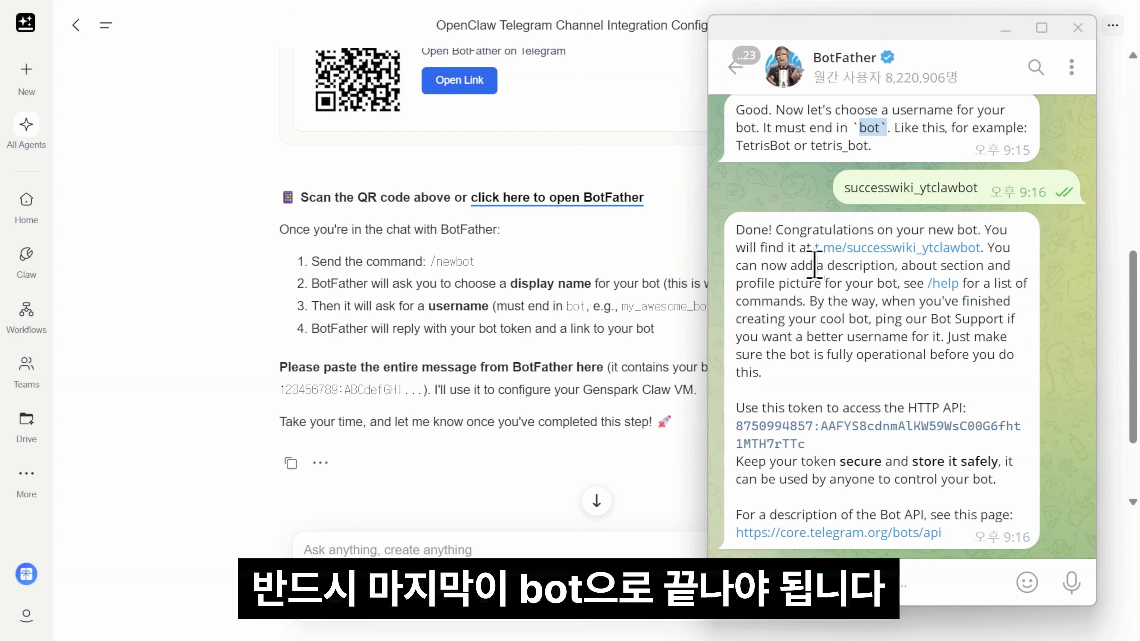
Step: Select and copy BotFather's full reply containing the bot token
left_click(744, 233)
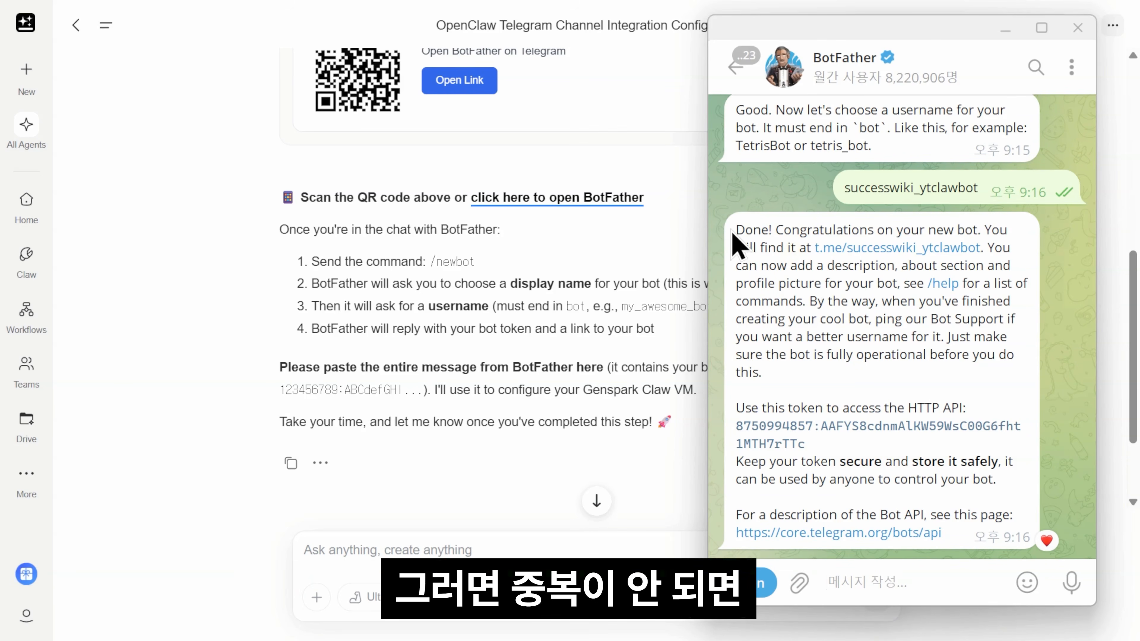
left_click_drag(732, 232, 993, 436)
left_click(316, 401)
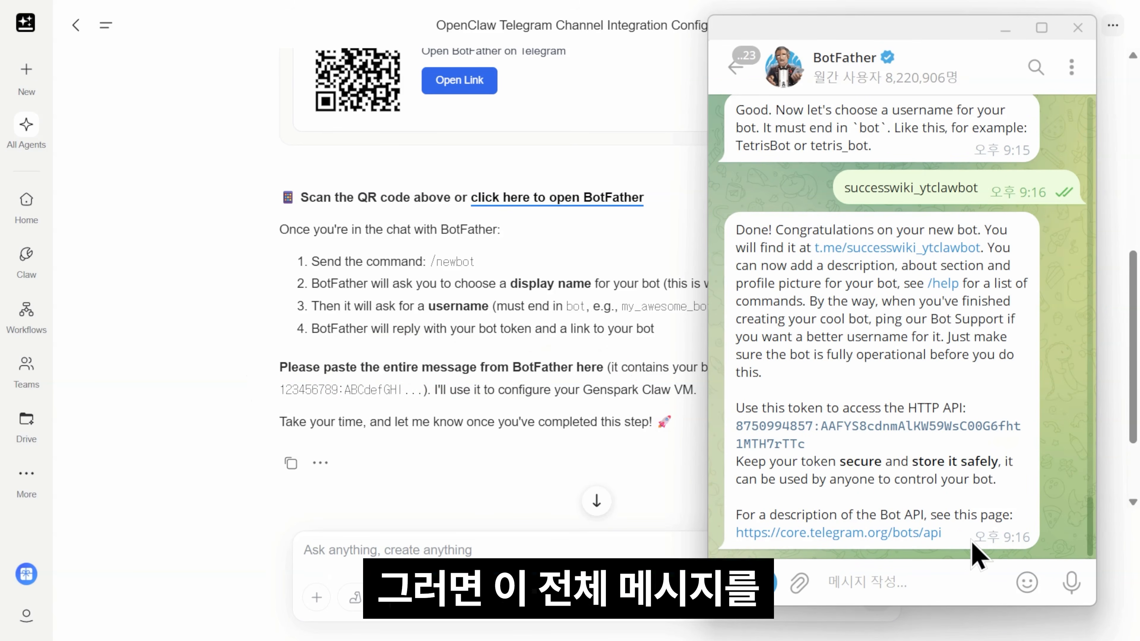
left_click_drag(976, 557, 737, 211)
Step: Send BotFather's token message to Claw and review its validation and Telegram channel setup
key("ctrl+c")
left_click(452, 547)
key("ctrl+v")
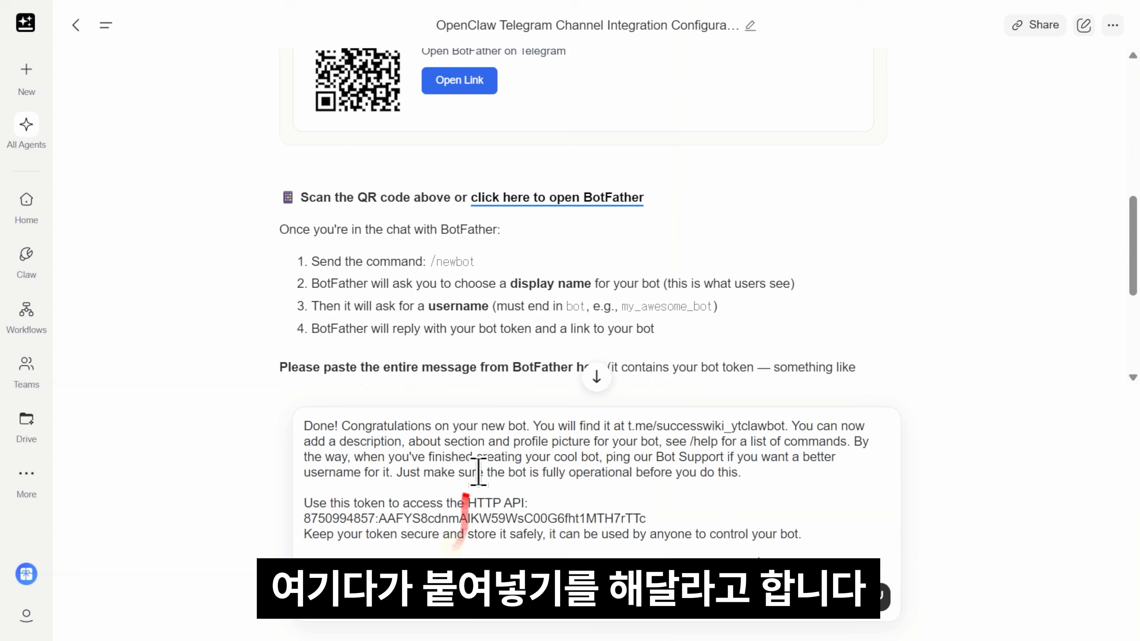
key("Return")
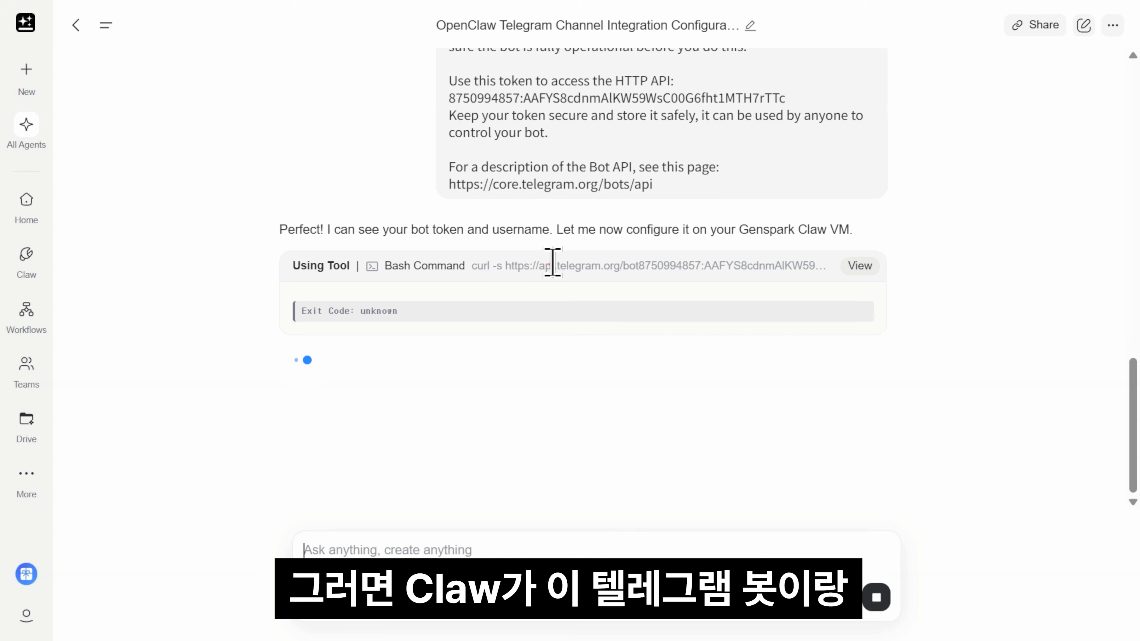
scroll(583, 259, "up", 3)
scroll(599, 229, "down", 4)
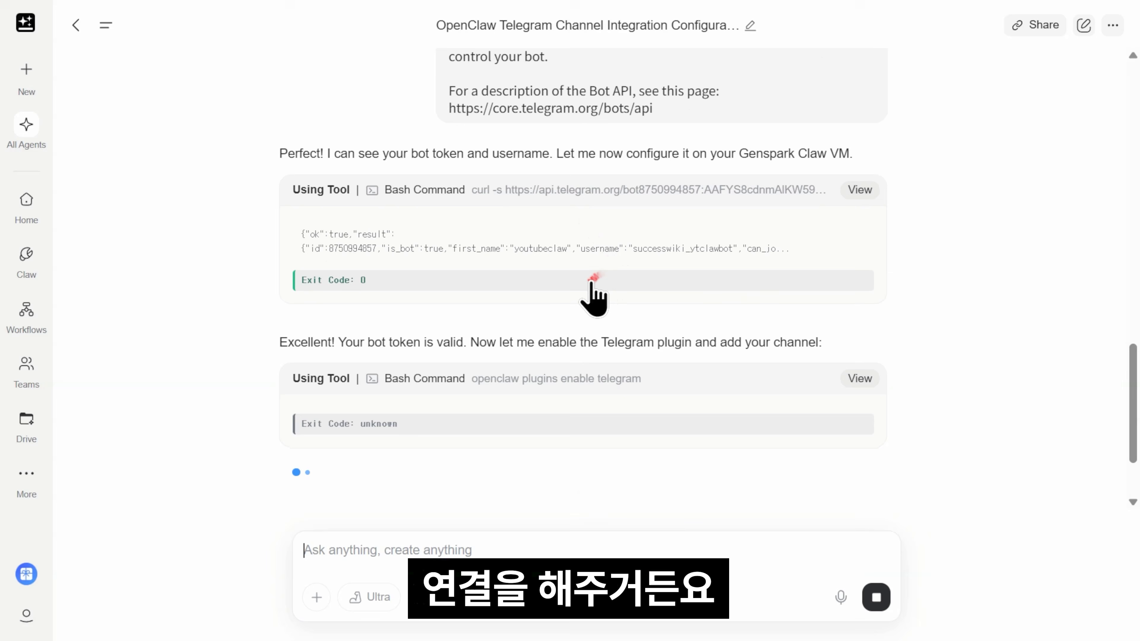
scroll(592, 290, "up", 5)
scroll(927, 254, "down", 8)
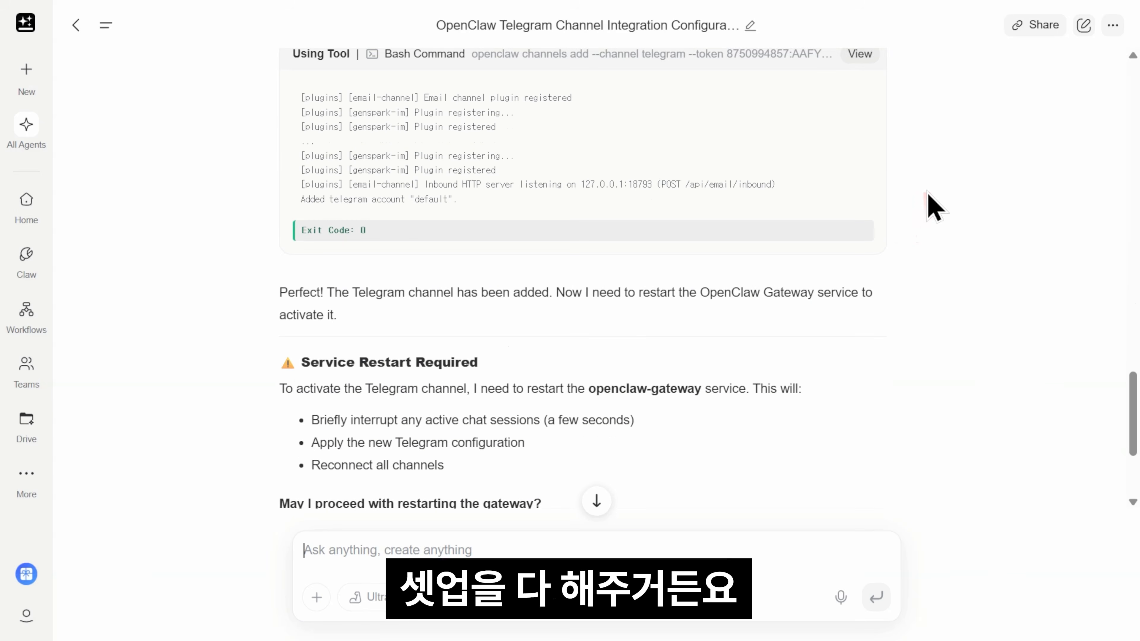
scroll(931, 207, "down", 4)
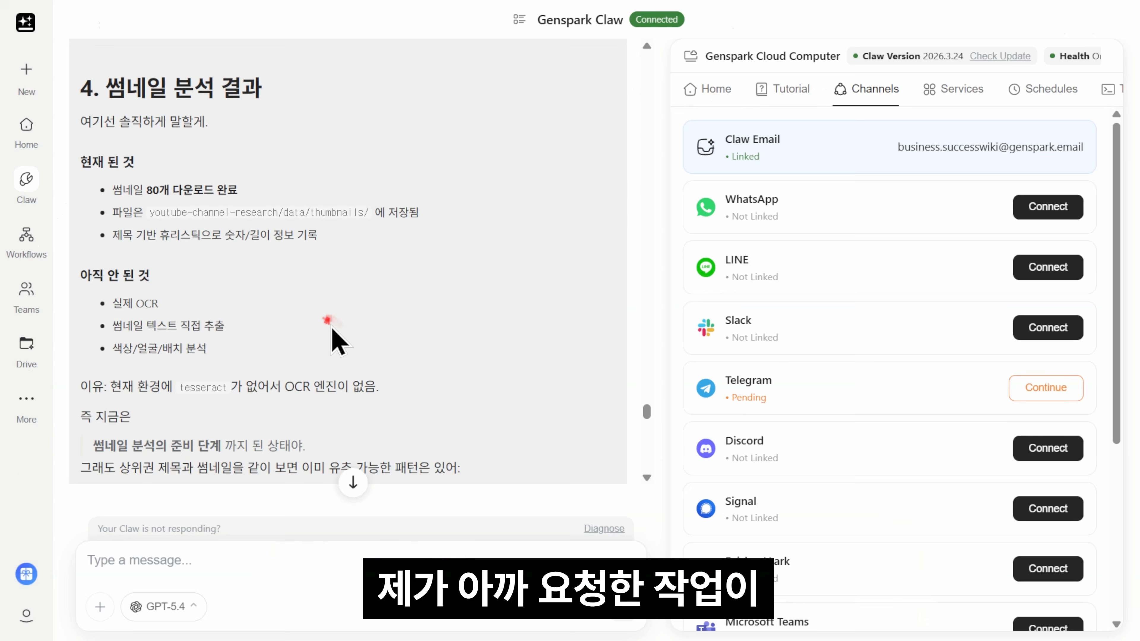
scroll(331, 332, "up", 10)
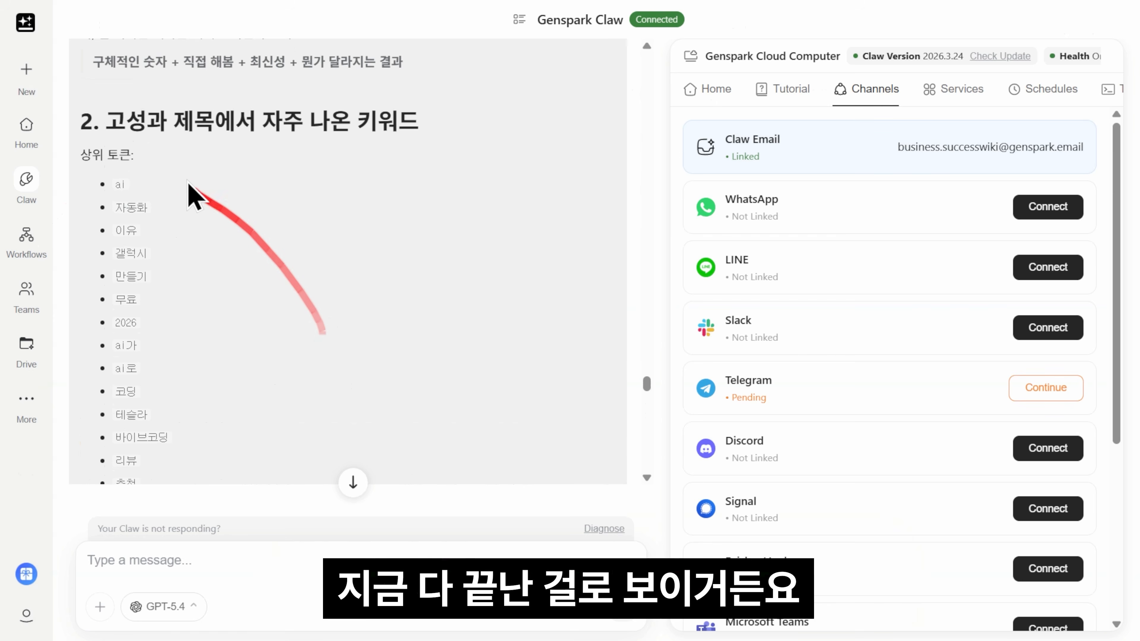
scroll(194, 197, "down", 15)
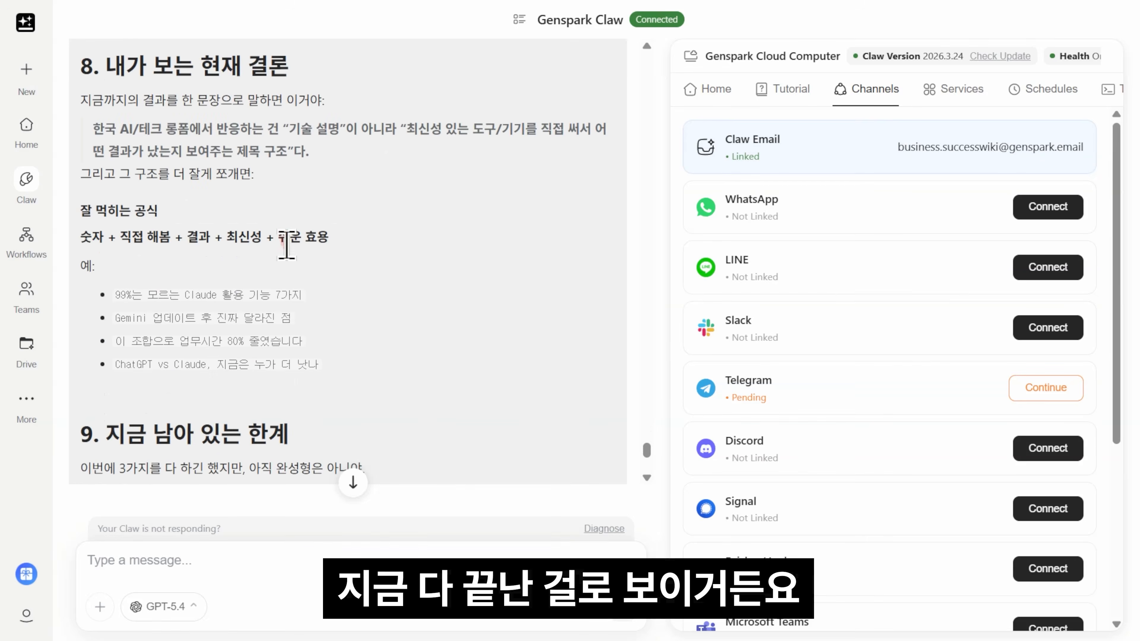
scroll(287, 244, "down", 10)
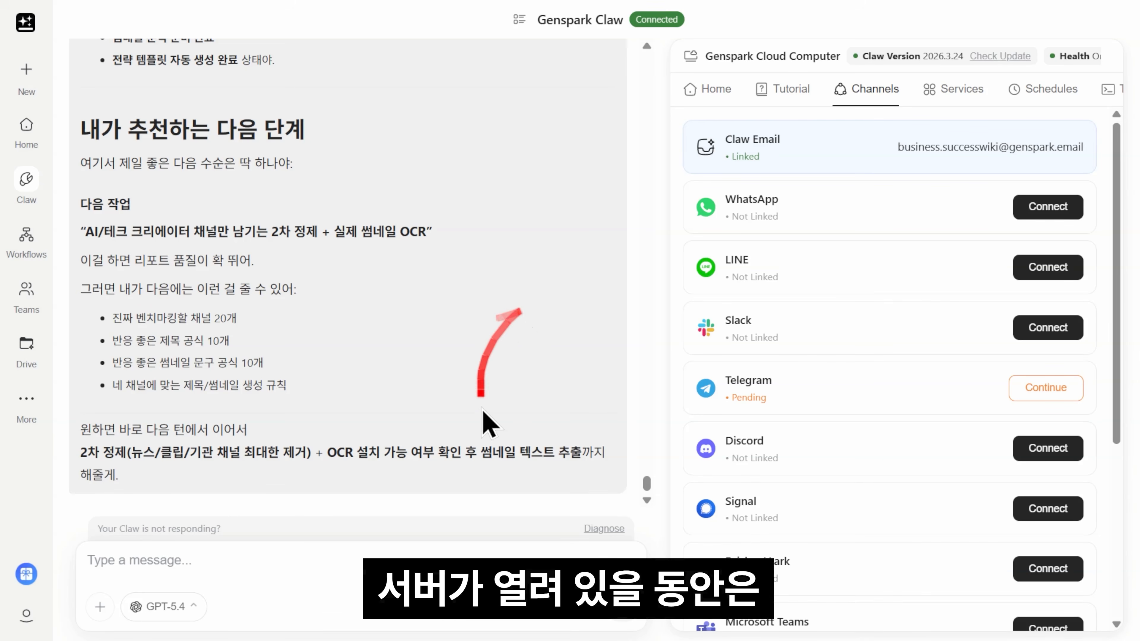
scroll(489, 404, "up", 15)
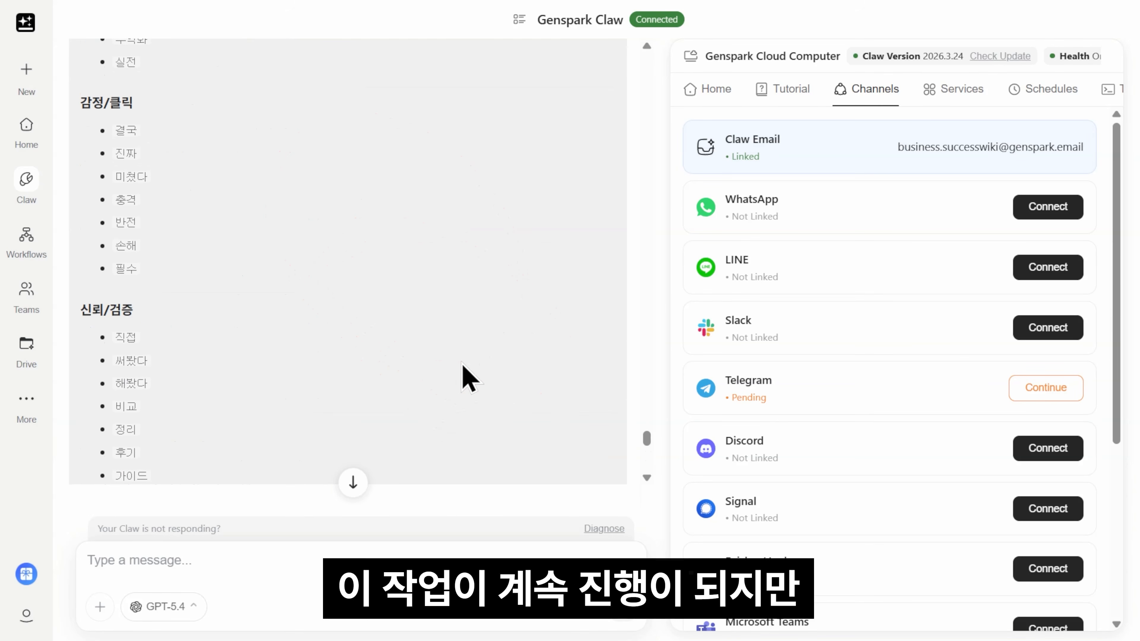
scroll(386, 355, "down", 15)
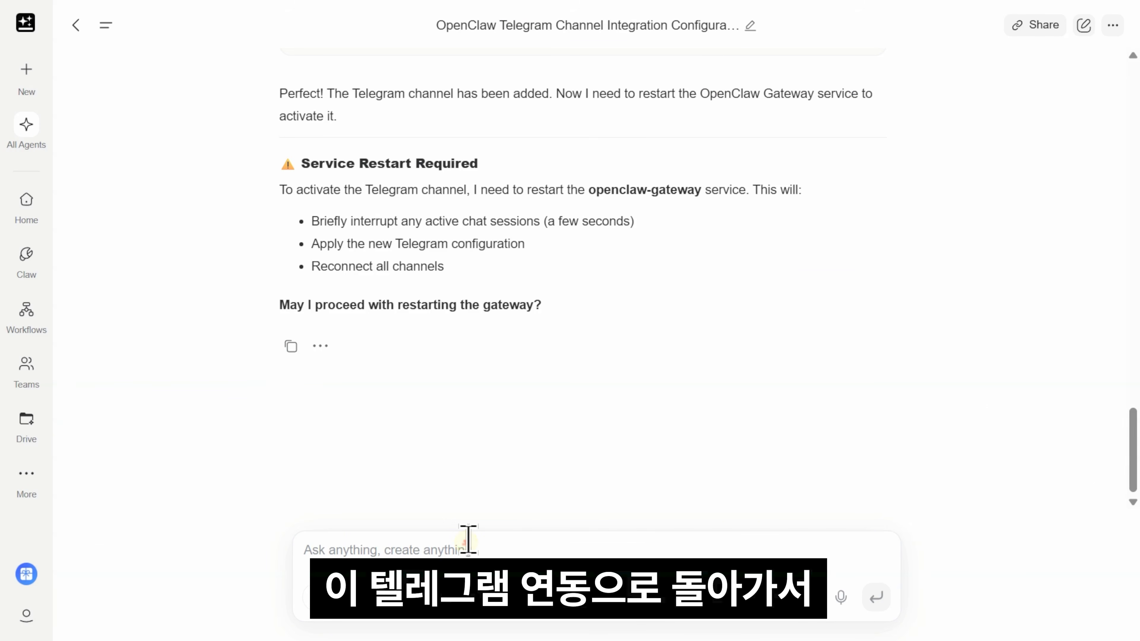
Step: Reply '응 그래도 돼' to approve the gateway restart
type("응 그래도 돼")
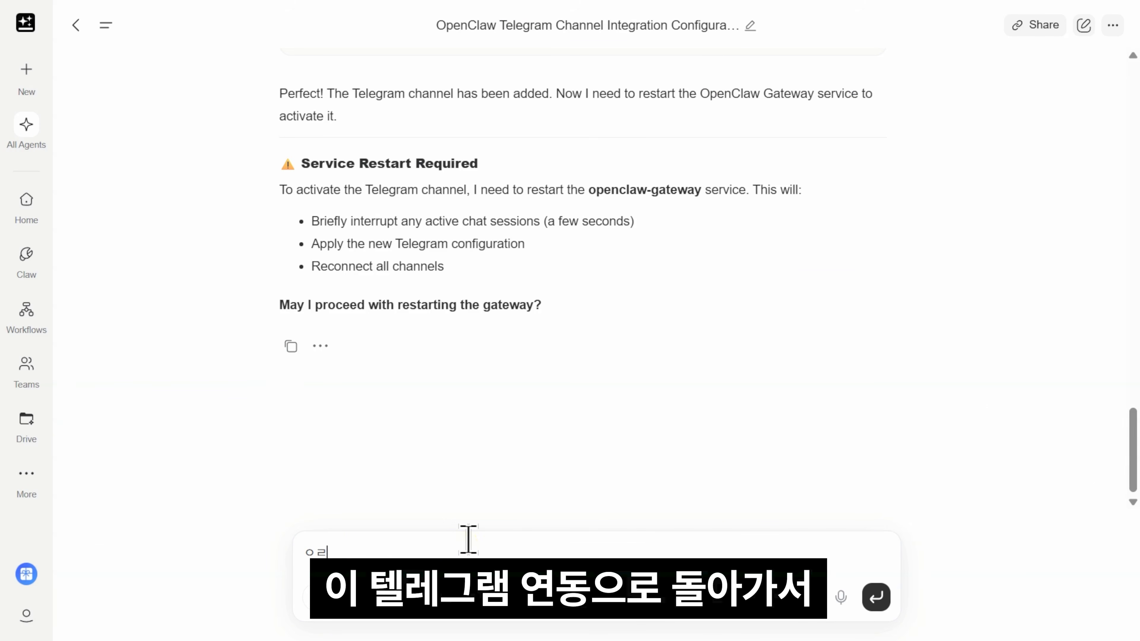
key("Return")
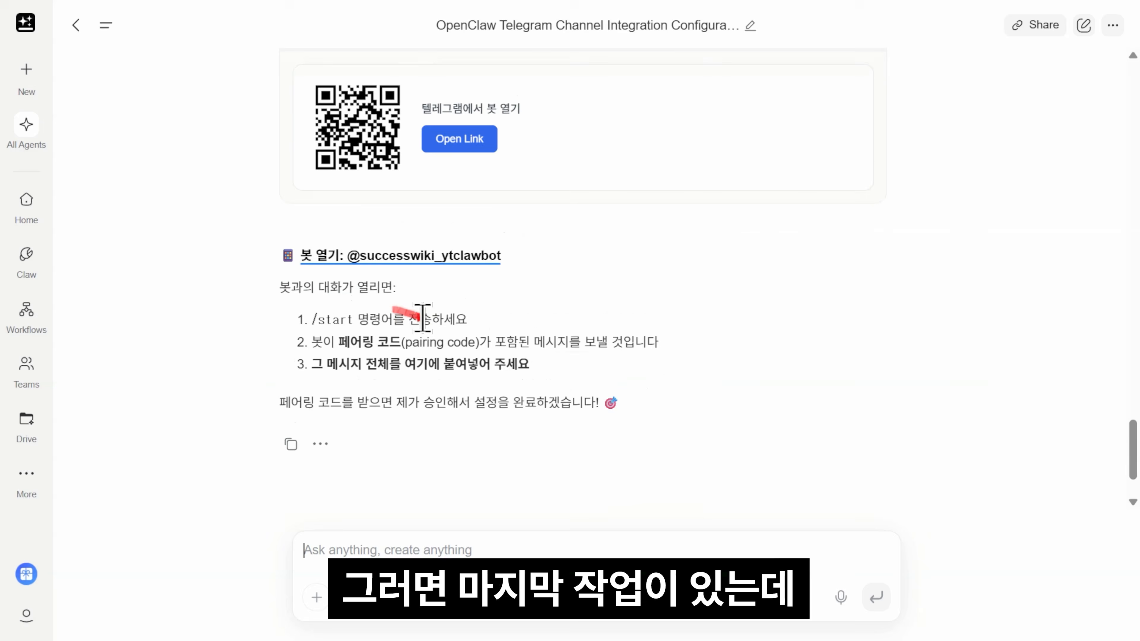
scroll(461, 336, "up", 3)
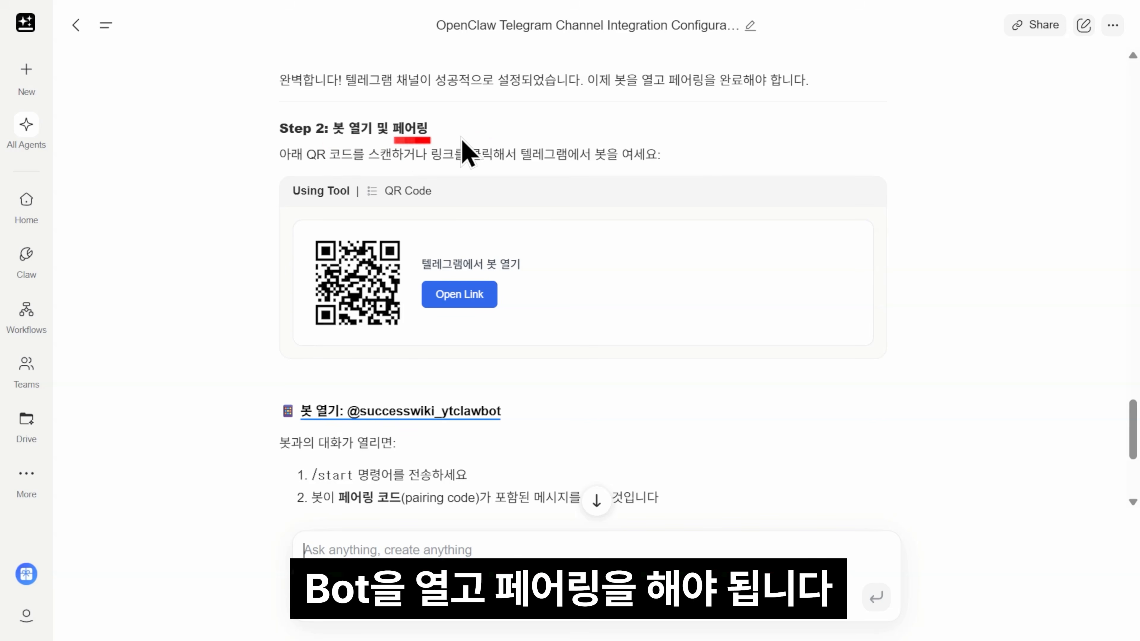
Step: Start the youtubeclaw bot in Telegram and send its pairing code and approve command to Claw
left_click(465, 295)
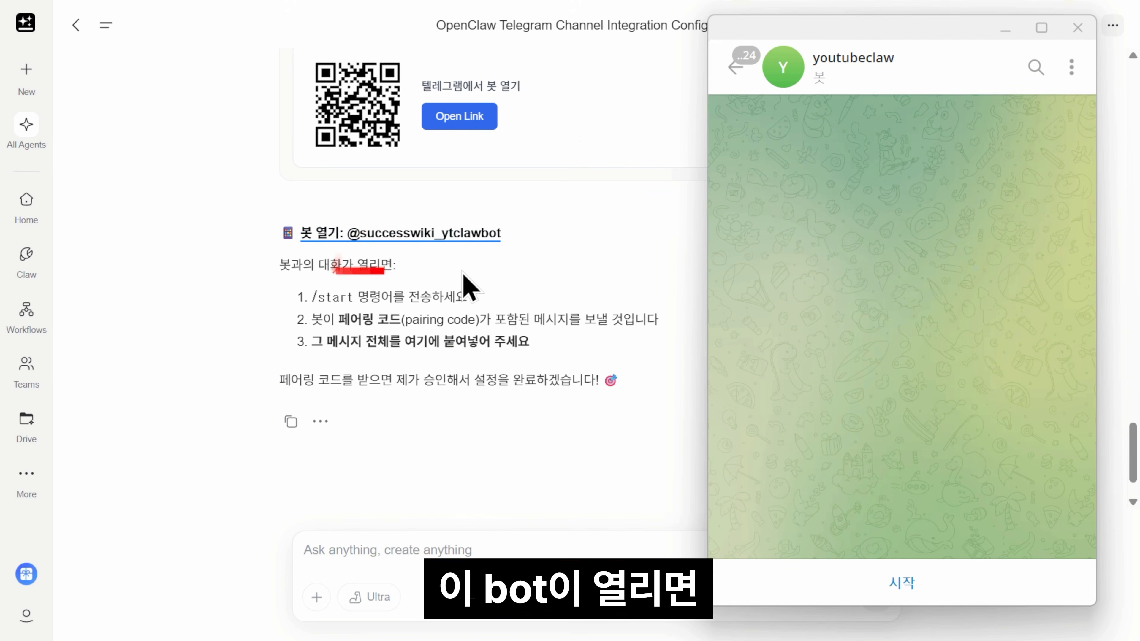
left_click(897, 584)
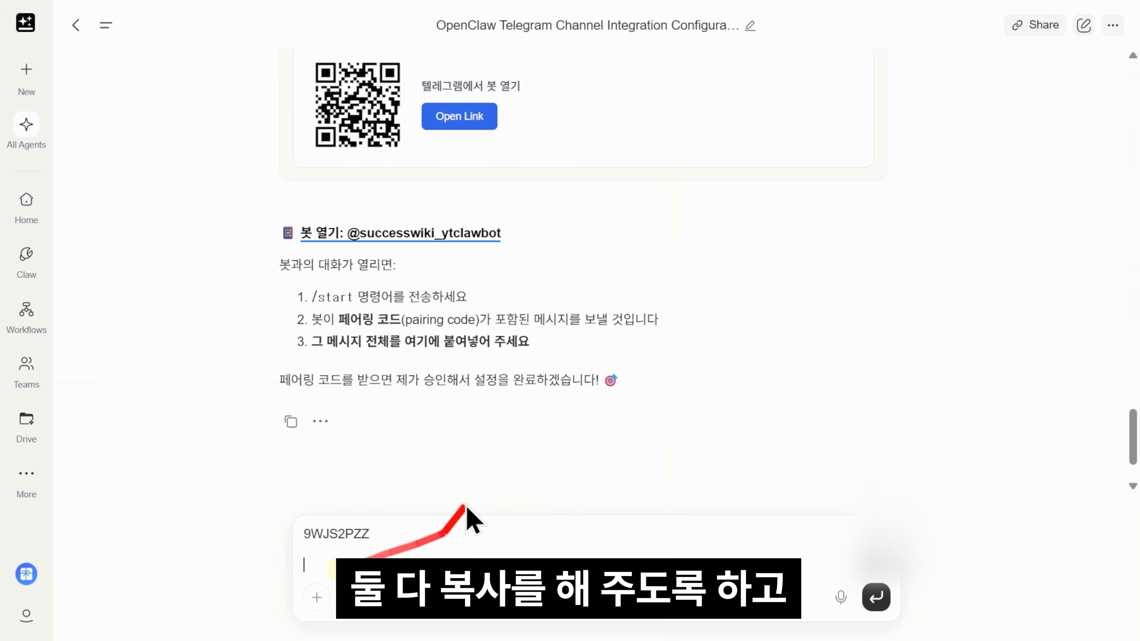
type("openclaw pairing approve telegram 9WJS2PZZ")
key("Return")
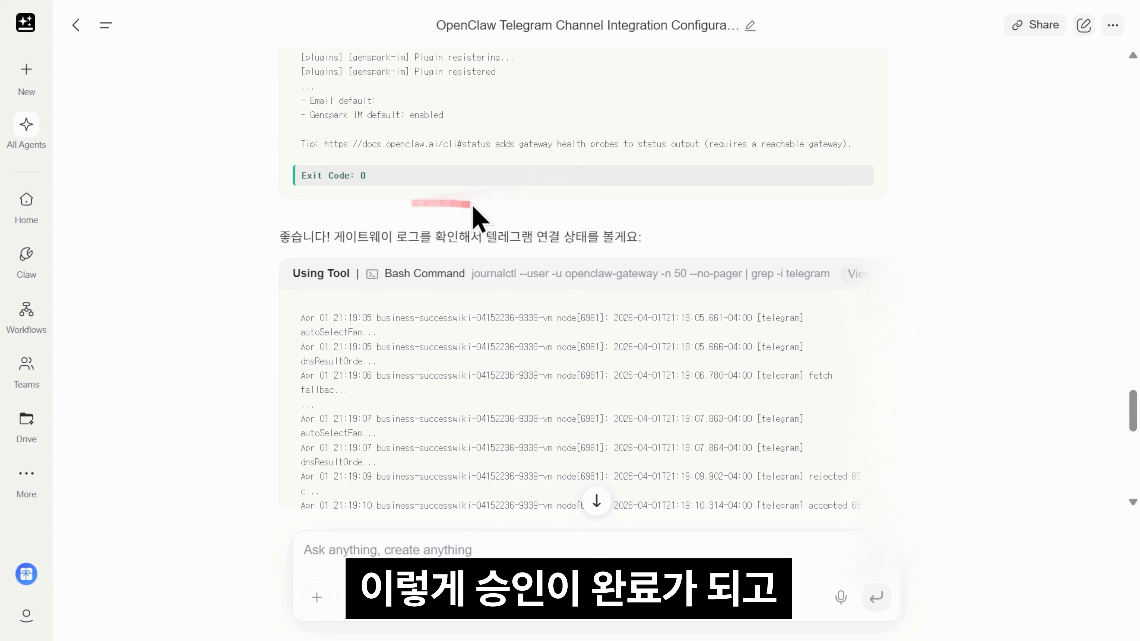
scroll(471, 216, "down", 7)
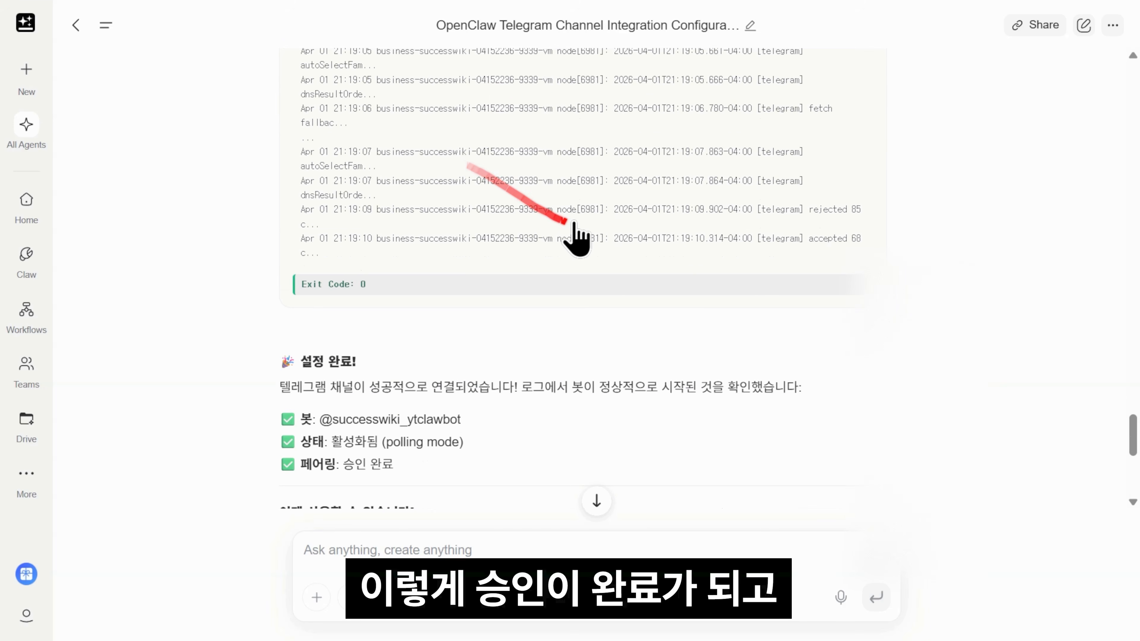
scroll(548, 119, "down", 3)
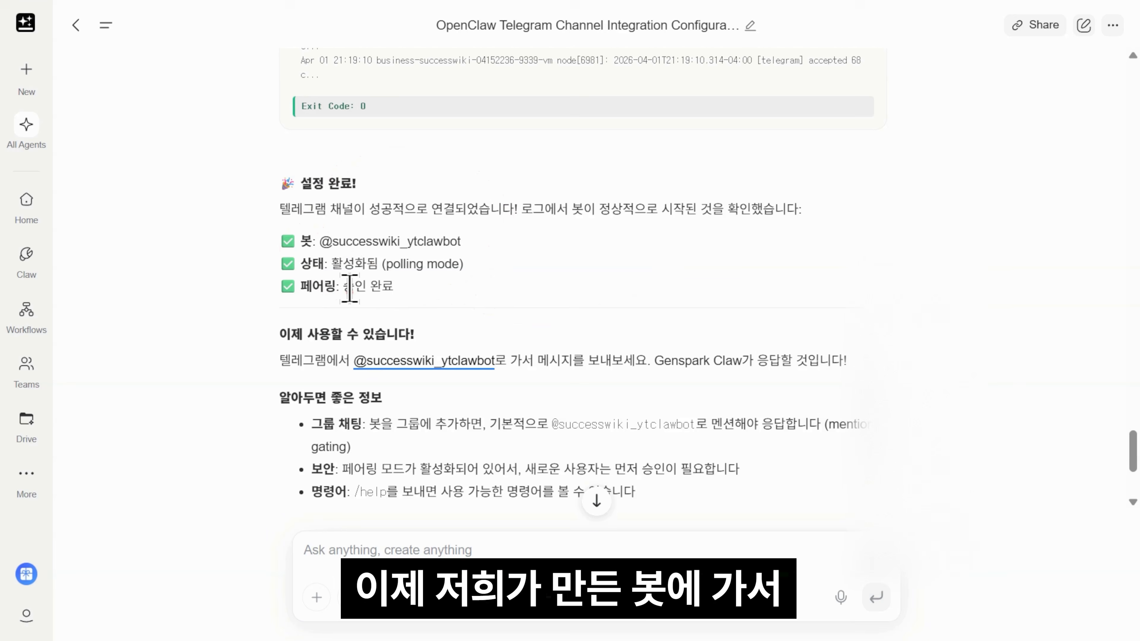
scroll(339, 306, "down", 2)
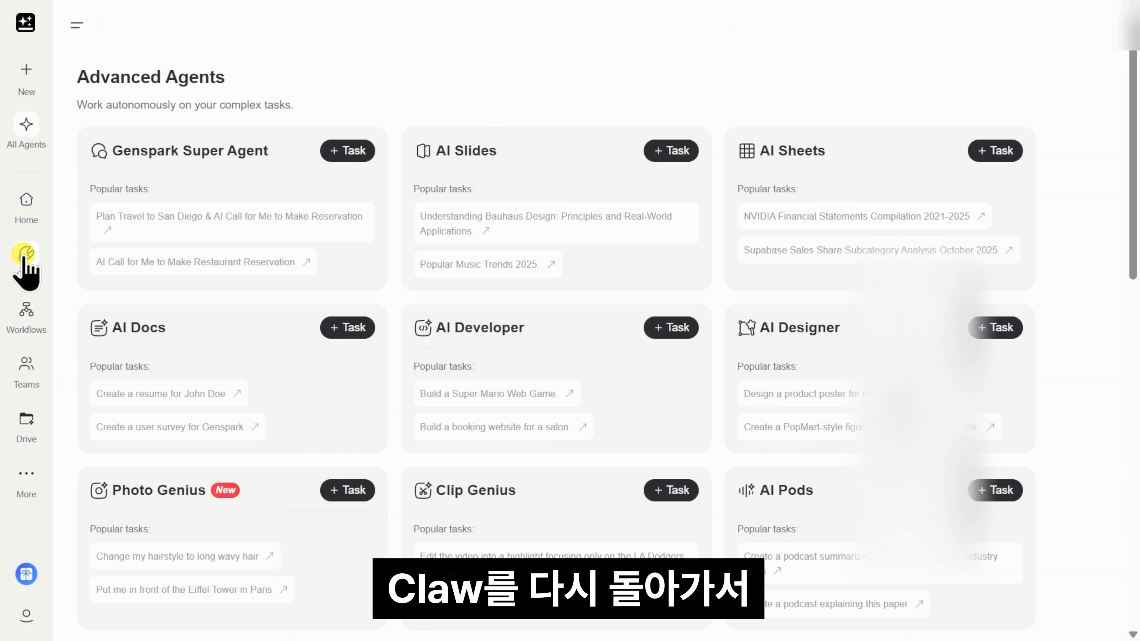
Step: Return to the Claw page and review its reply agreeing to add second-pass cleanup and OCR
left_click(27, 260)
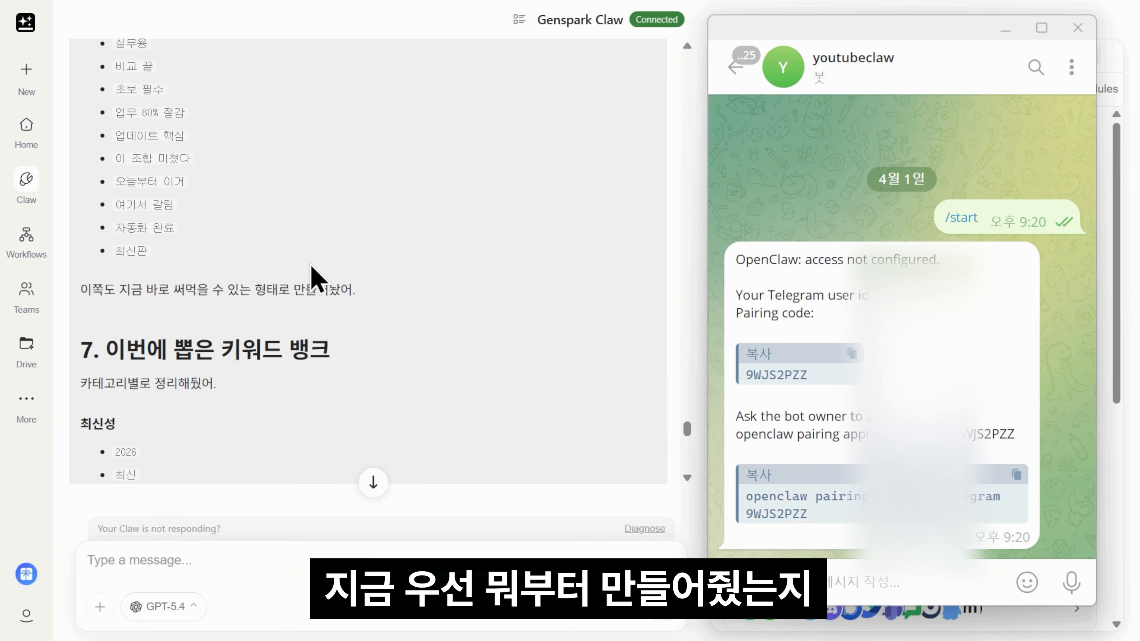
scroll(314, 287, "up", 15)
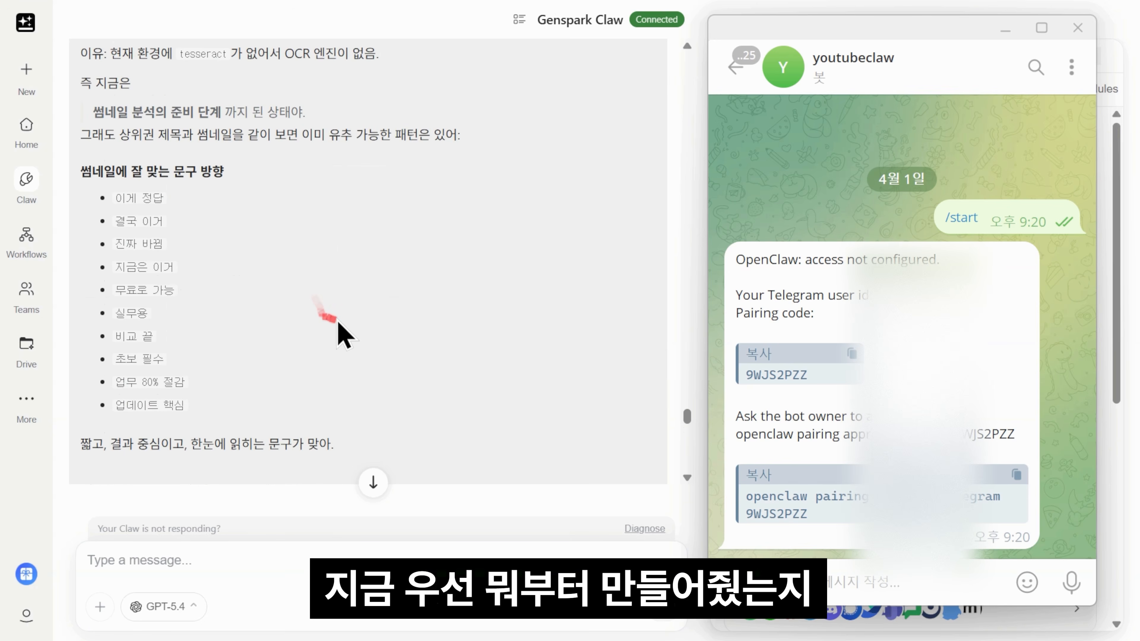
scroll(345, 336, "up", 20)
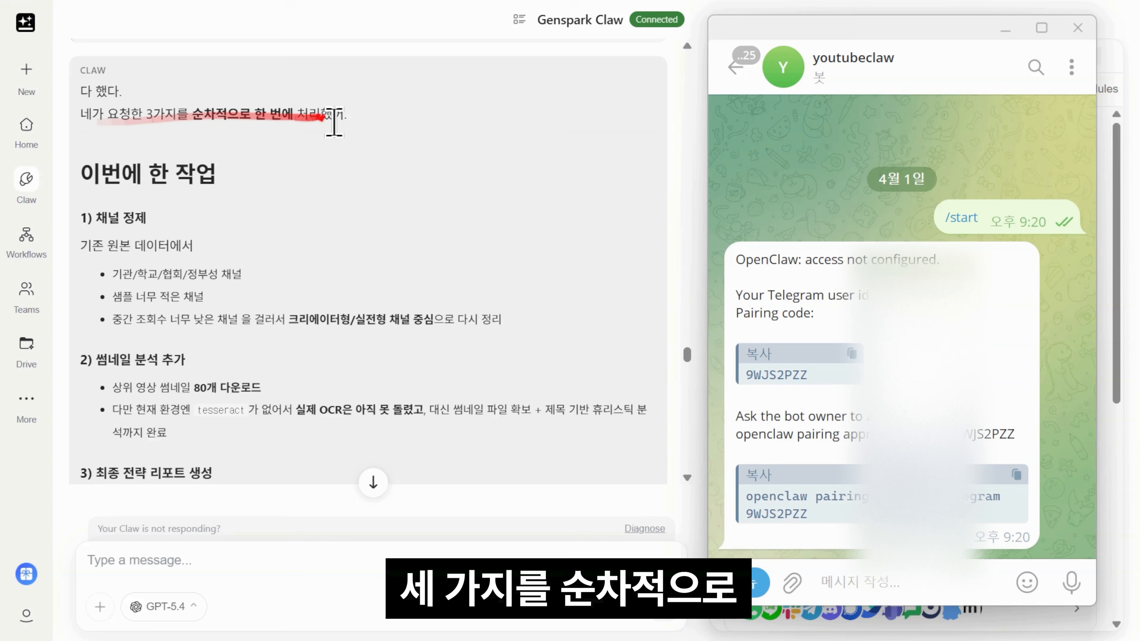
scroll(326, 148, "down", 4)
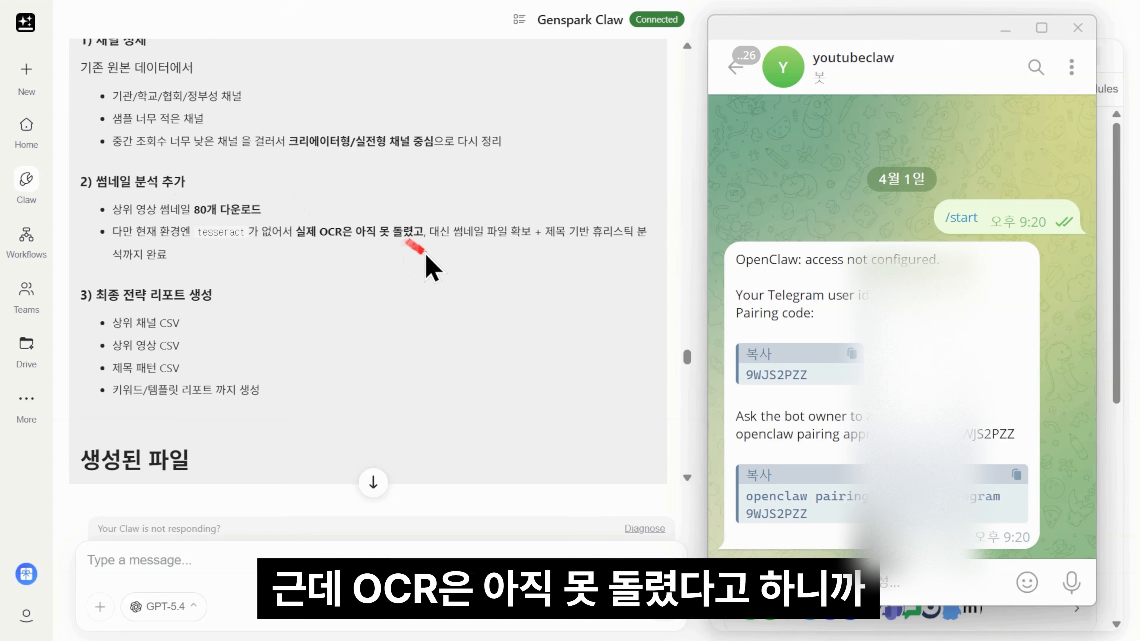
scroll(315, 216, "down", 15)
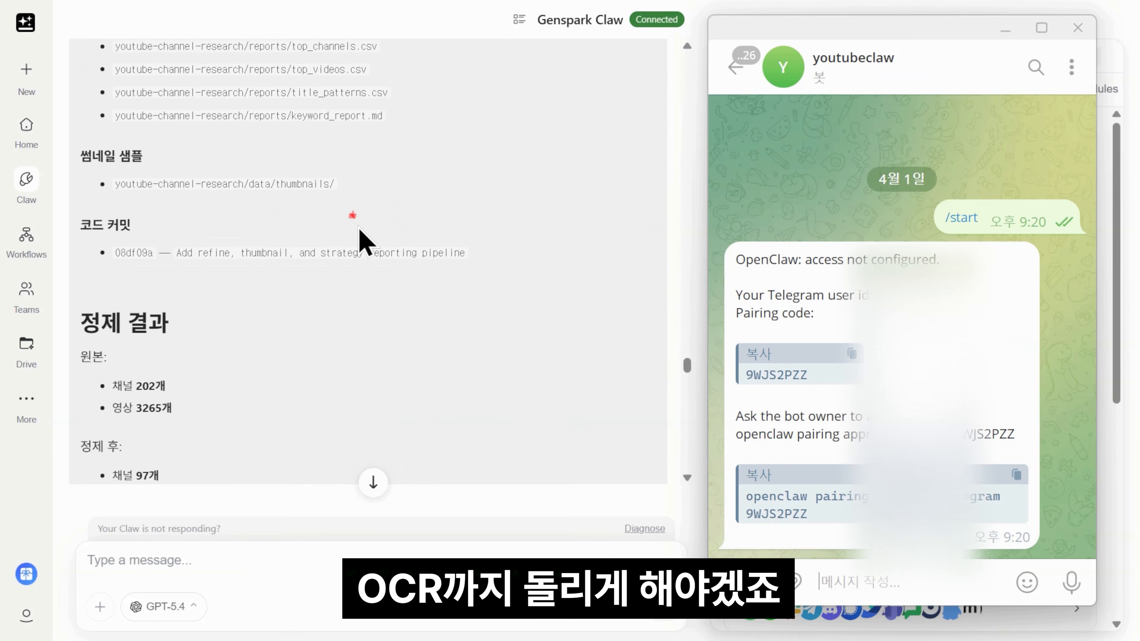
scroll(361, 238, "down", 15)
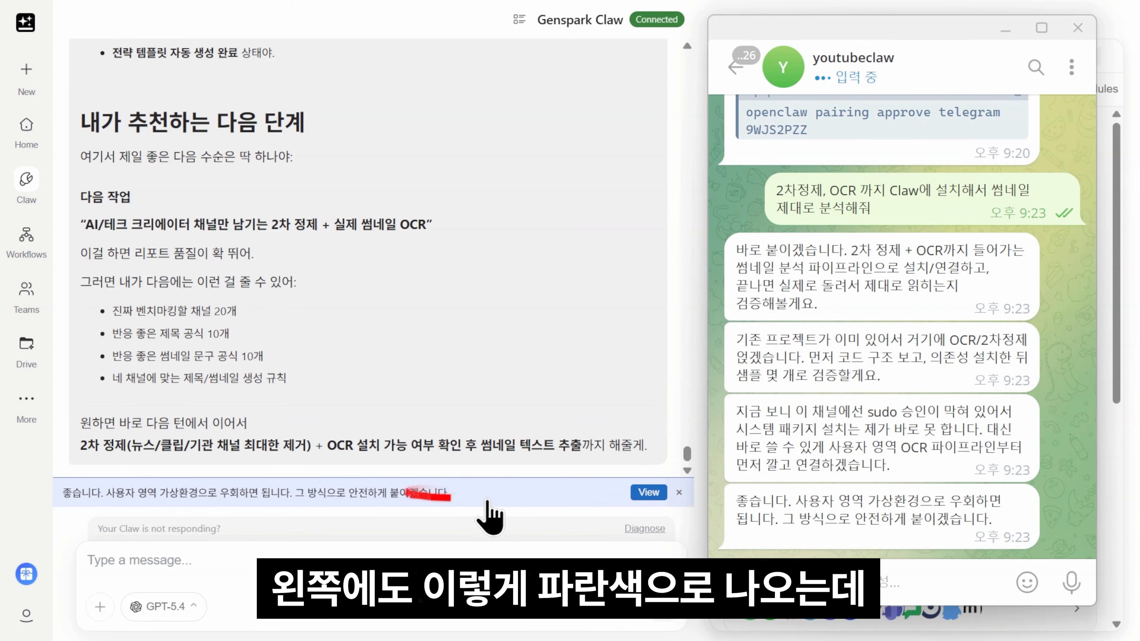
Step: Open the full session, switch back to the live Claw session, and review its OpenCV-based OCR plan
left_click(649, 492)
scroll(417, 288, "up", 15)
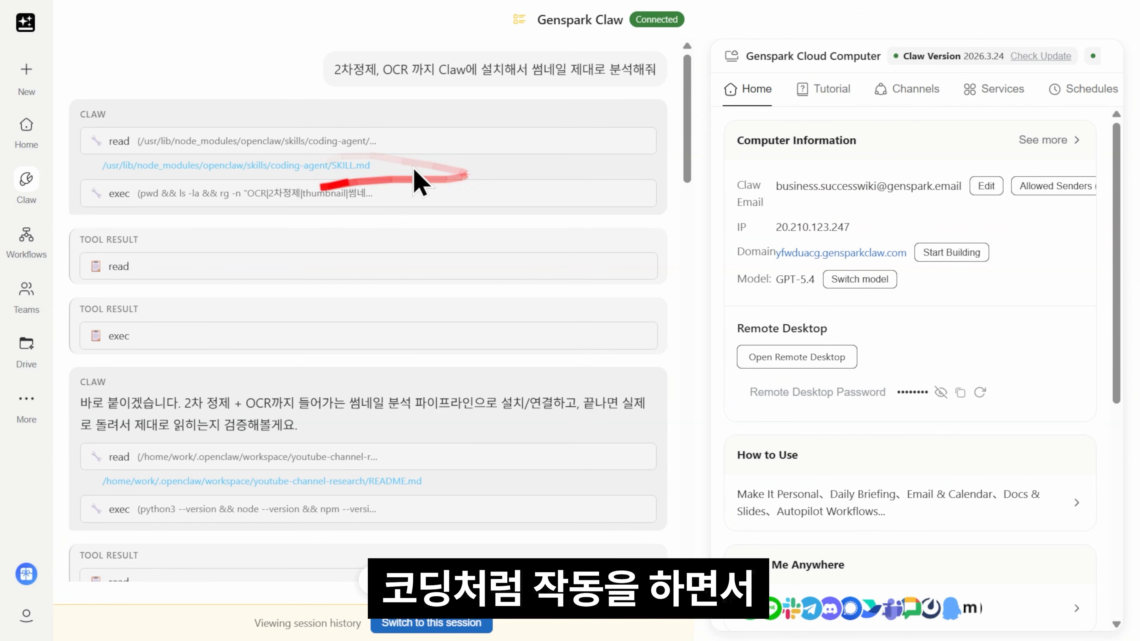
scroll(418, 288, "down", 15)
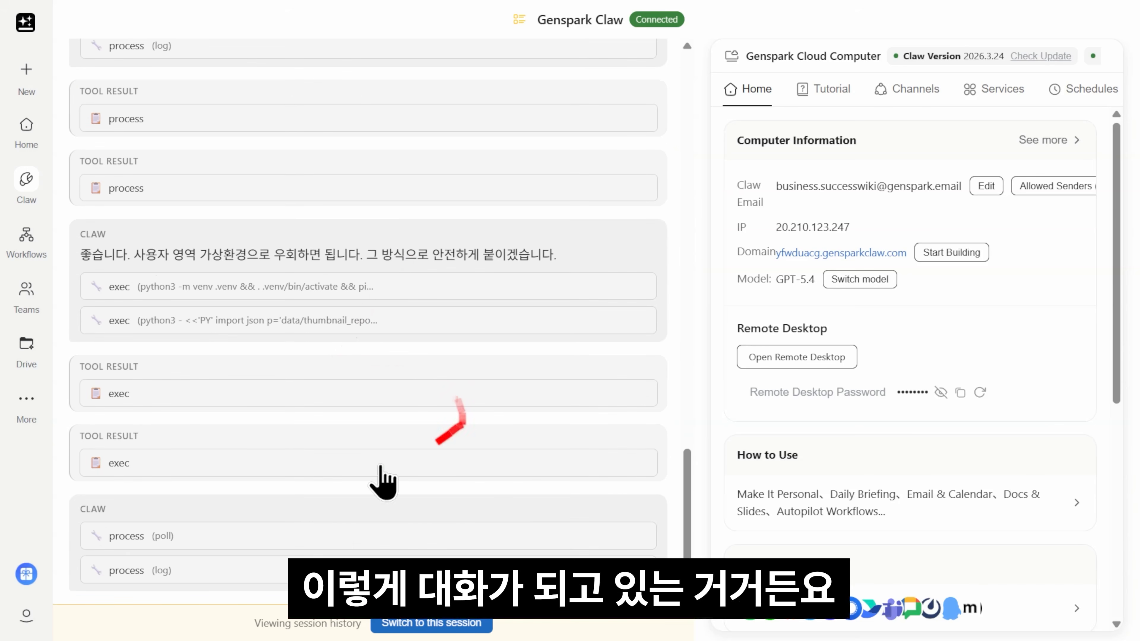
left_click(389, 622)
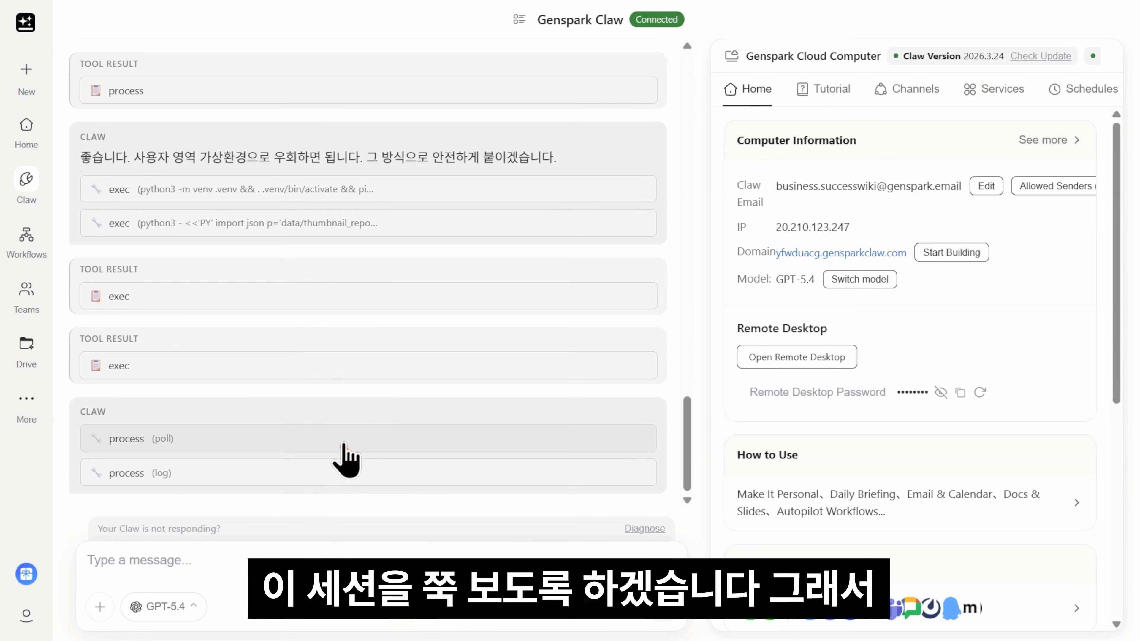
scroll(315, 366, "up", 10)
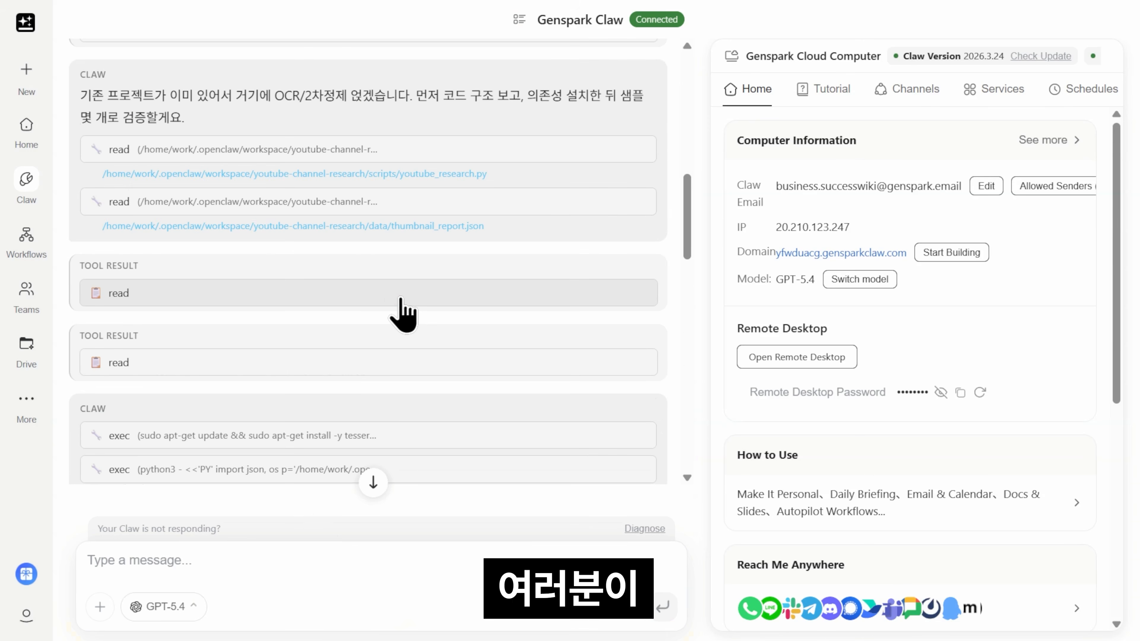
scroll(573, 331, "up", 8)
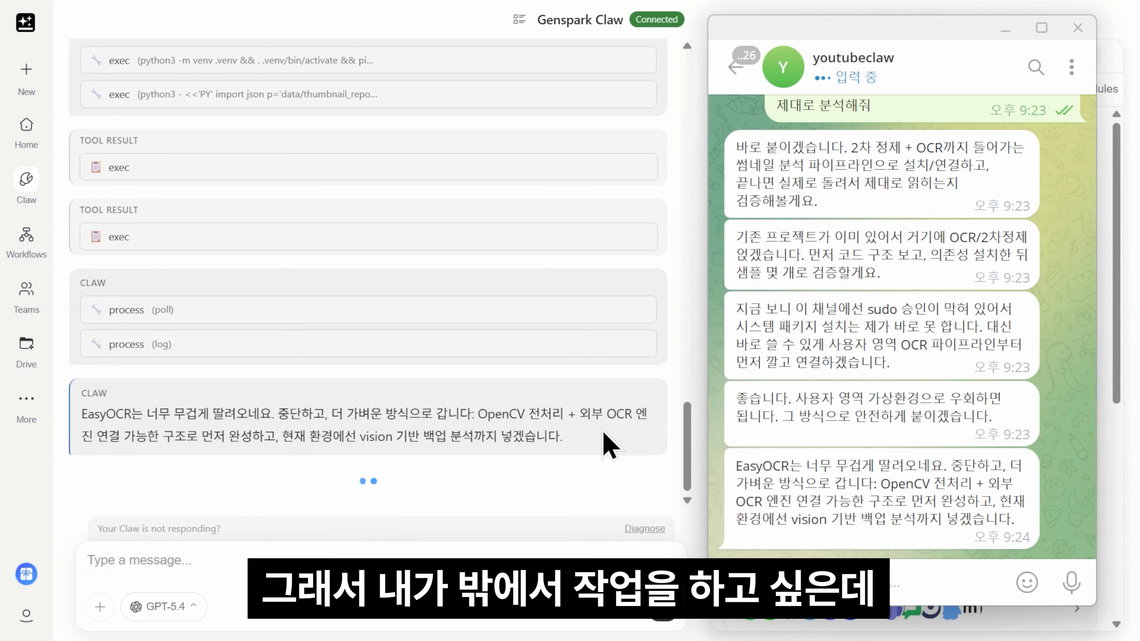
Step: Read Claw's Telegram reply and highlight option 1, where the agent installs tesseract
scroll(896, 390, "up", 10)
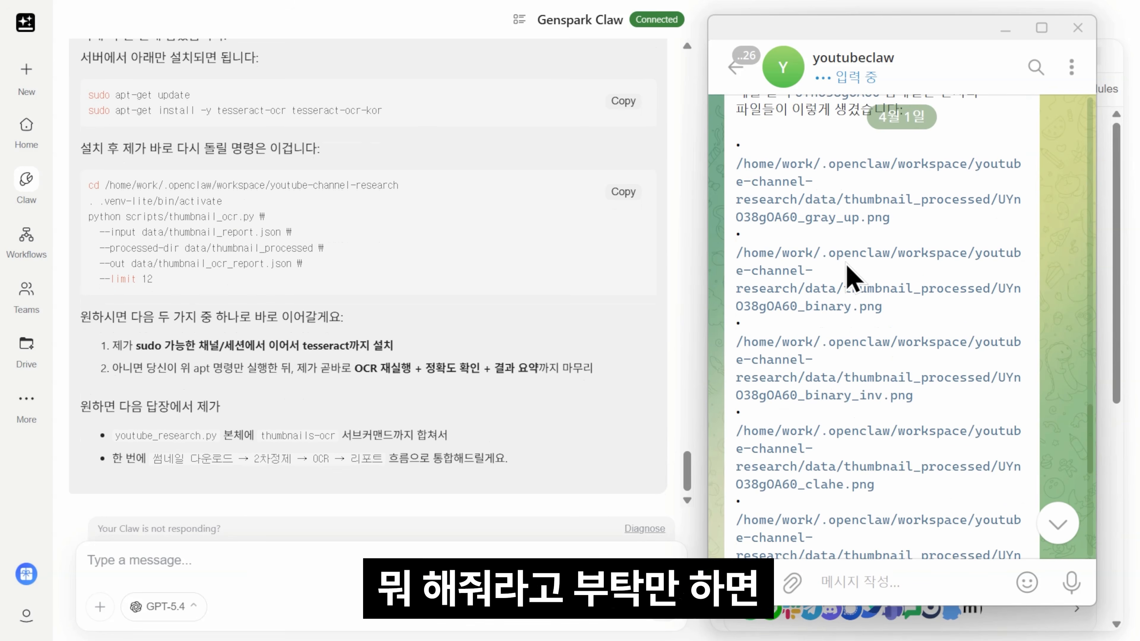
scroll(871, 288, "down", 10)
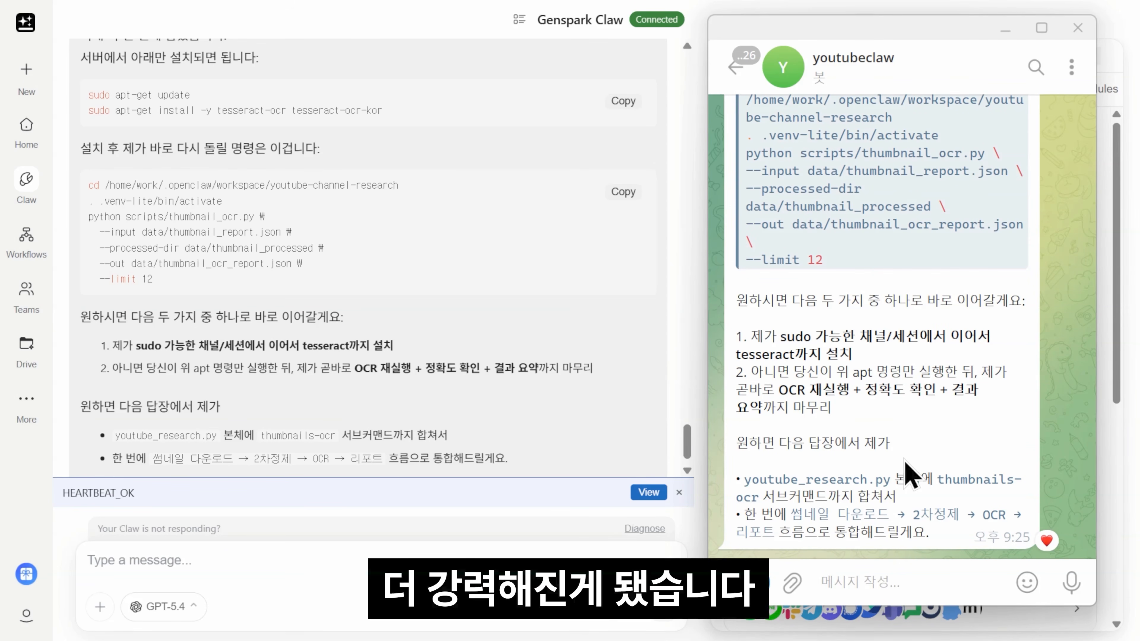
scroll(891, 395, "up", 10)
scroll(853, 243, "down", 7)
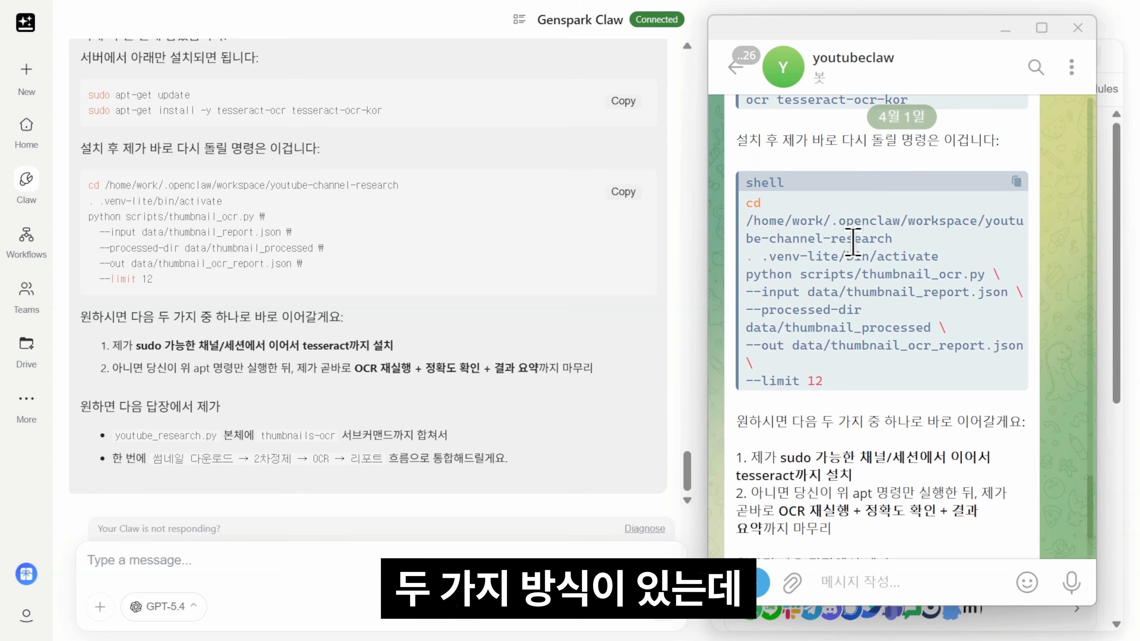
scroll(853, 243, "down", 3)
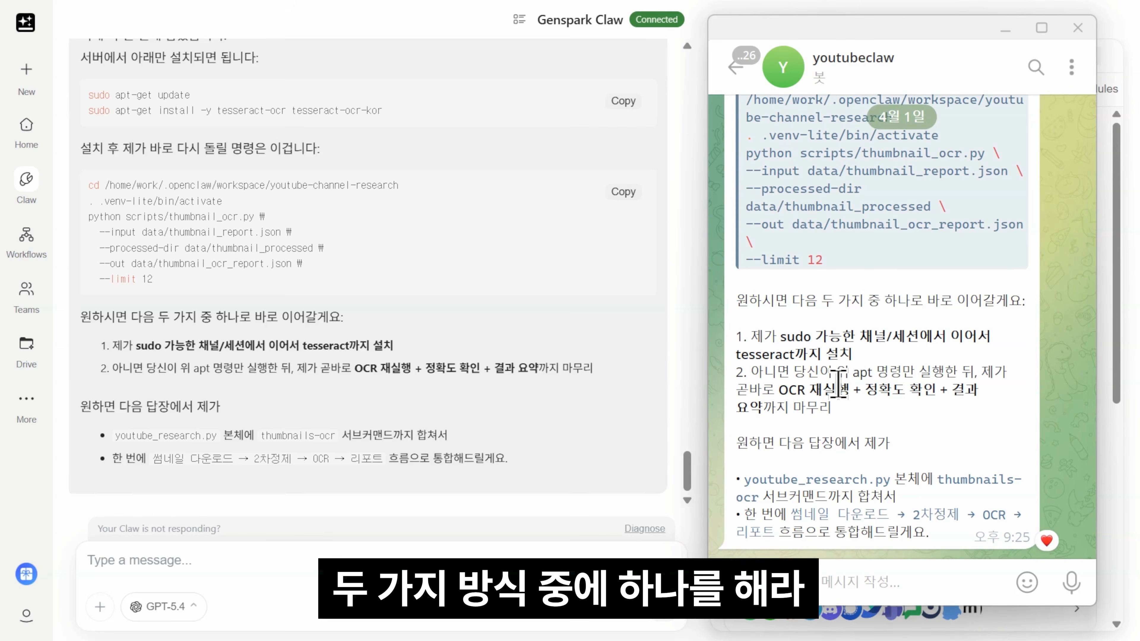
left_click_drag(751, 336, 851, 355)
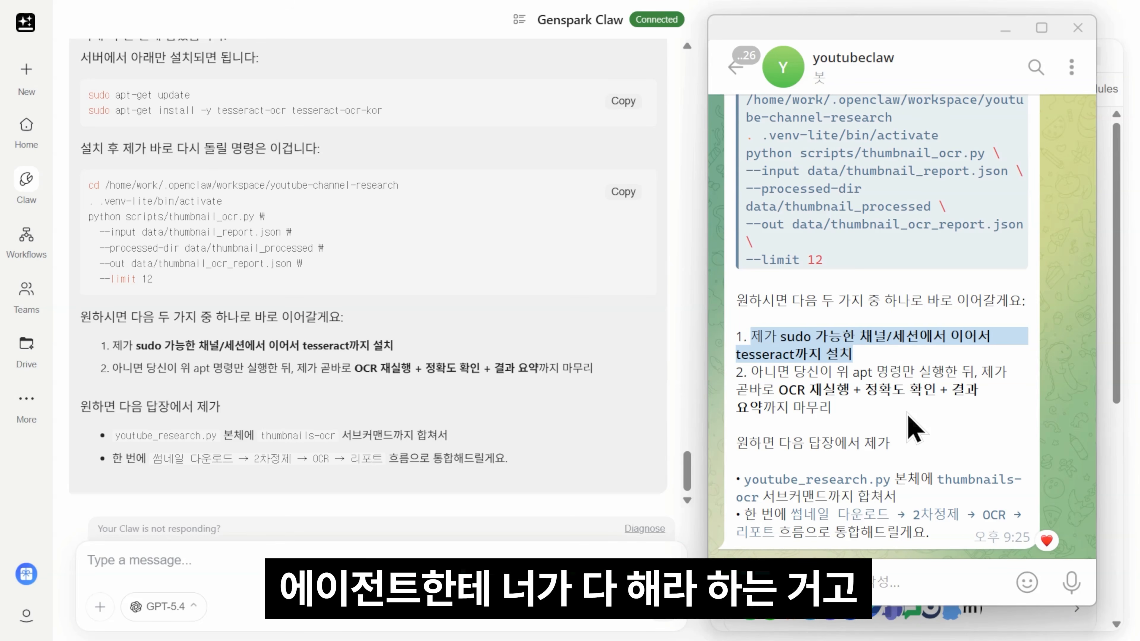
Step: Return to Genspark Claw and widen its Cloud Computer panel
left_click(844, 399)
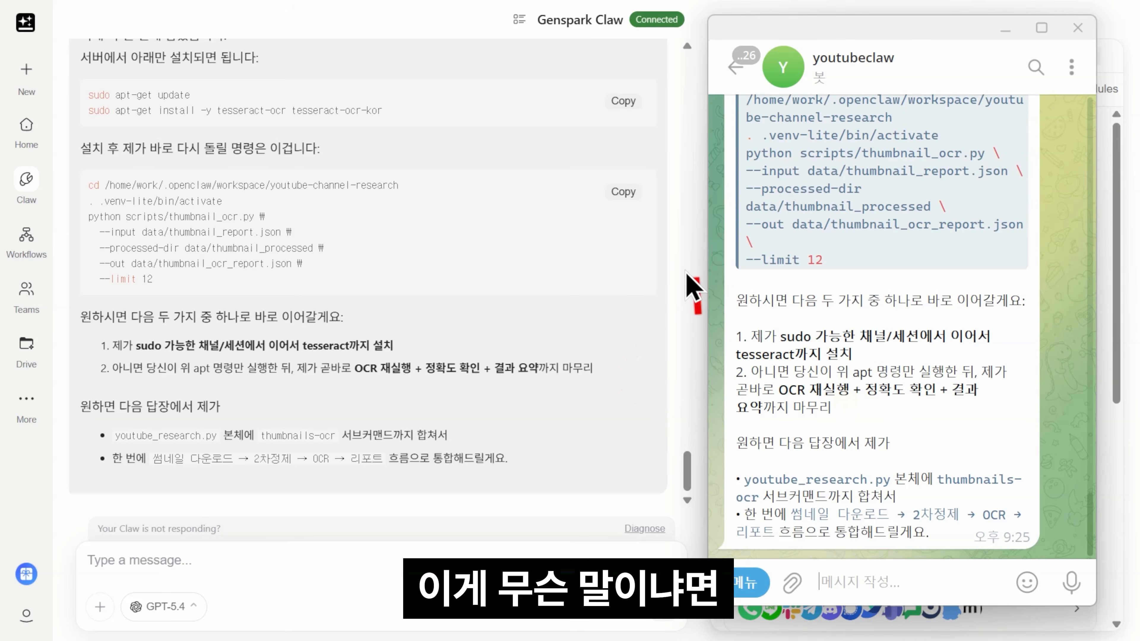
left_click(692, 288)
left_click_drag(700, 125, 580, 125)
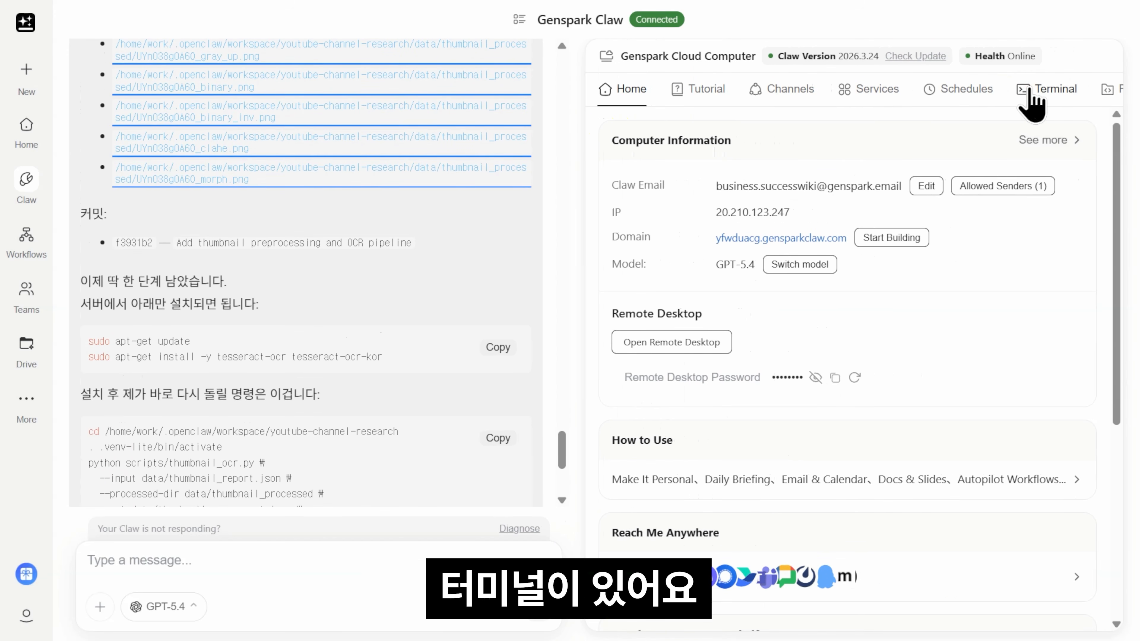
Step: In the Cloud Computer terminal, run sudo apt-get update and install tesseract-ocr and tesseract-ocr-kor
left_click(1033, 92)
left_click(954, 493)
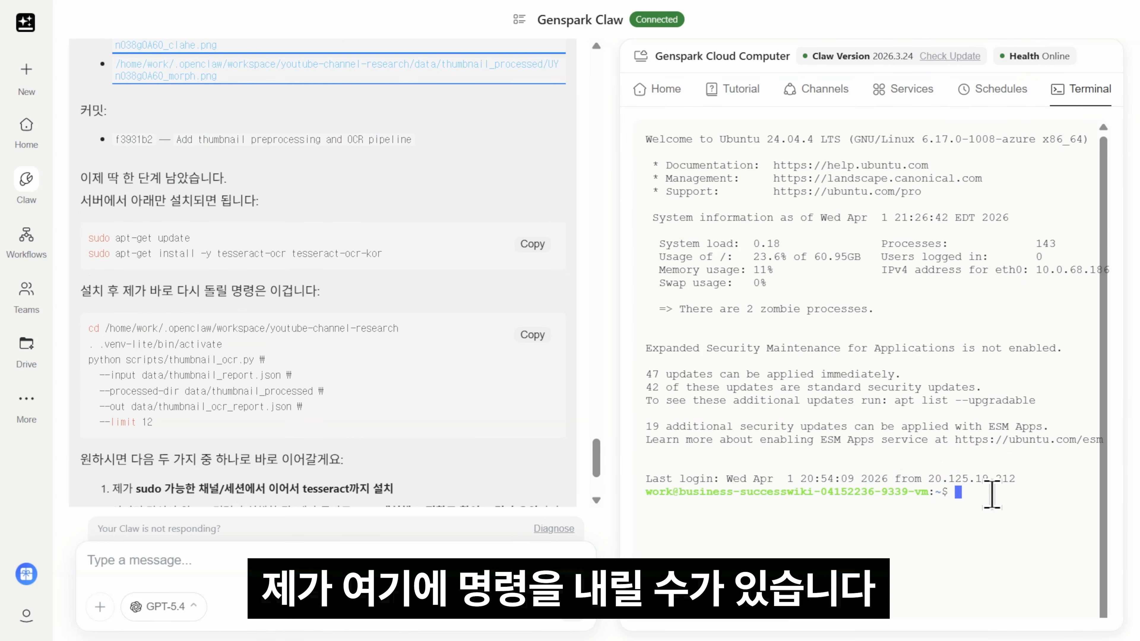
type("sudo a")
left_click(859, 254)
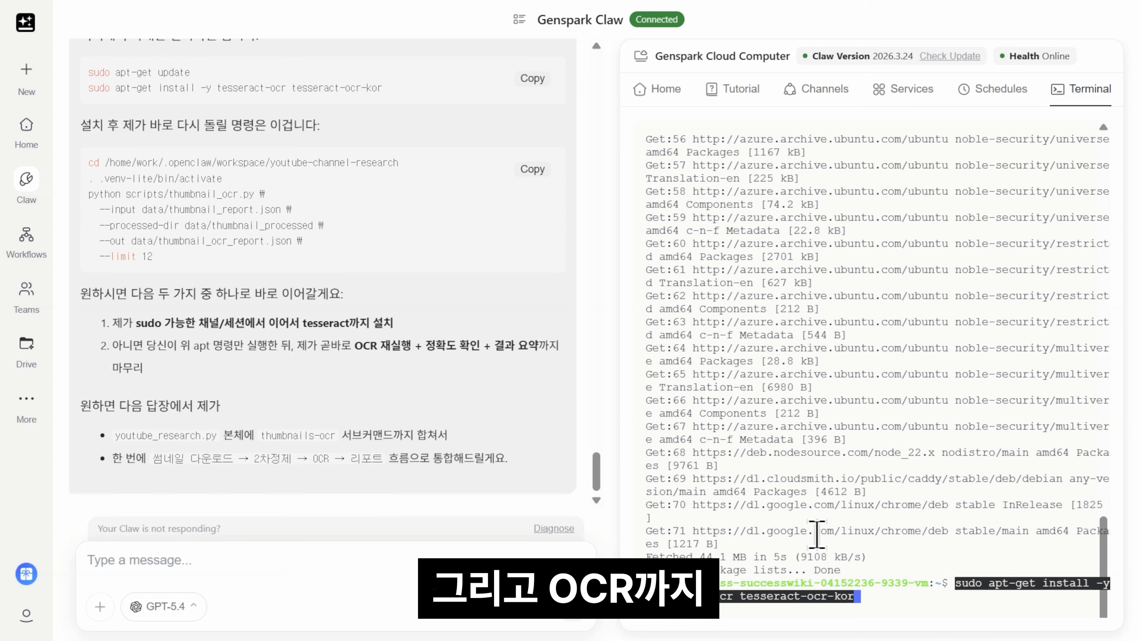
key("Return")
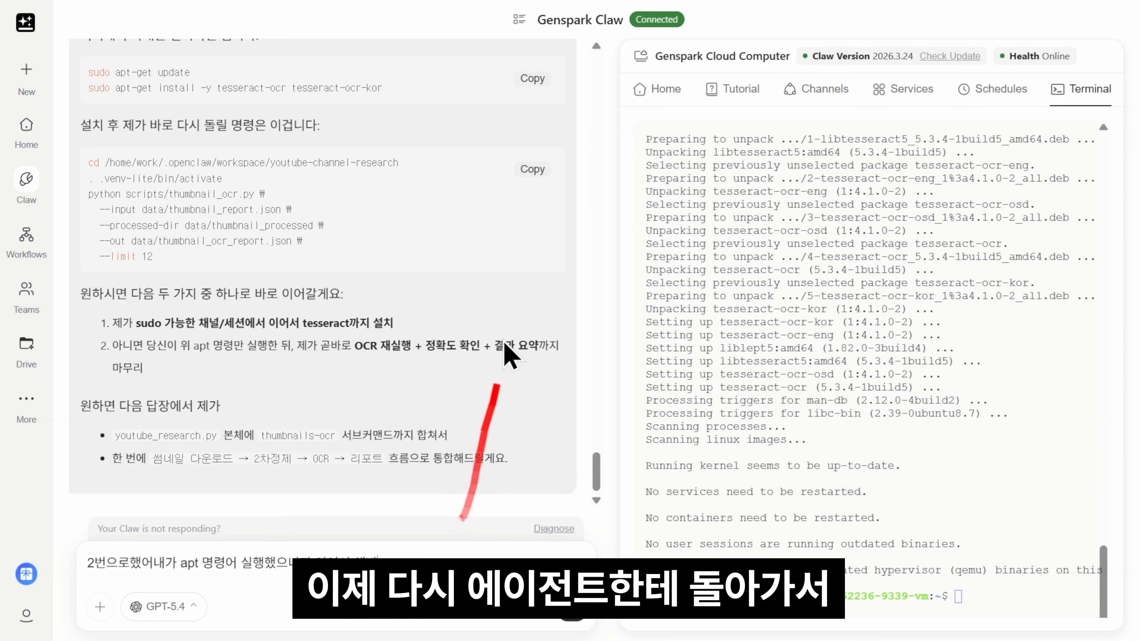
Step: Tell Claw the apt commands were run, then recheck option 1 in the Telegram chat
key("Return")
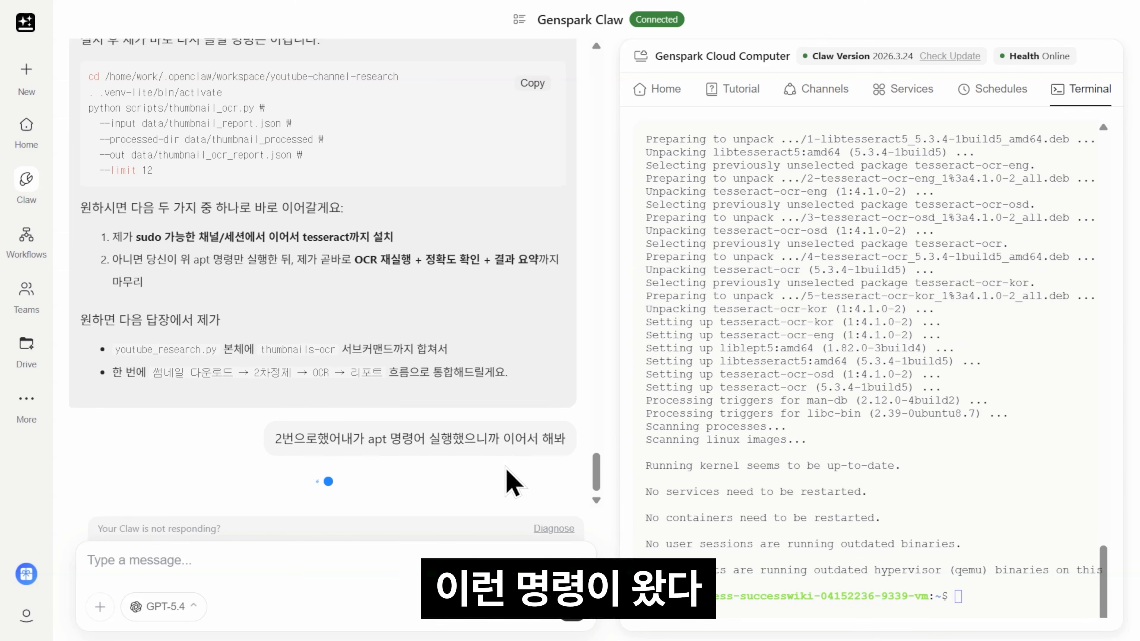
key("alt+Tab")
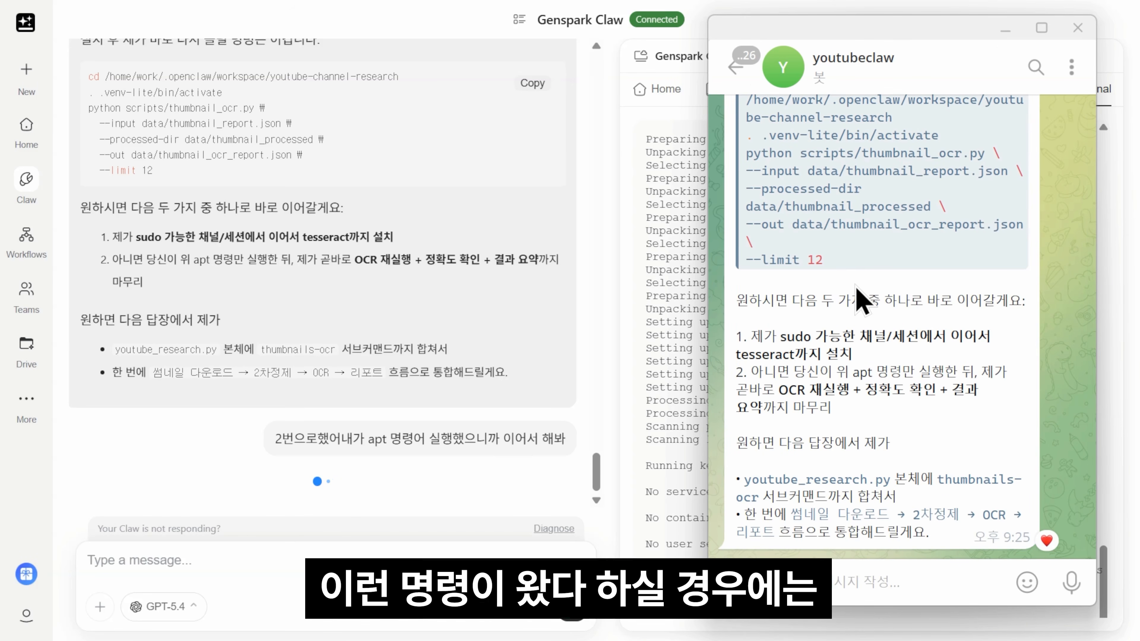
left_click_drag(740, 334, 855, 355)
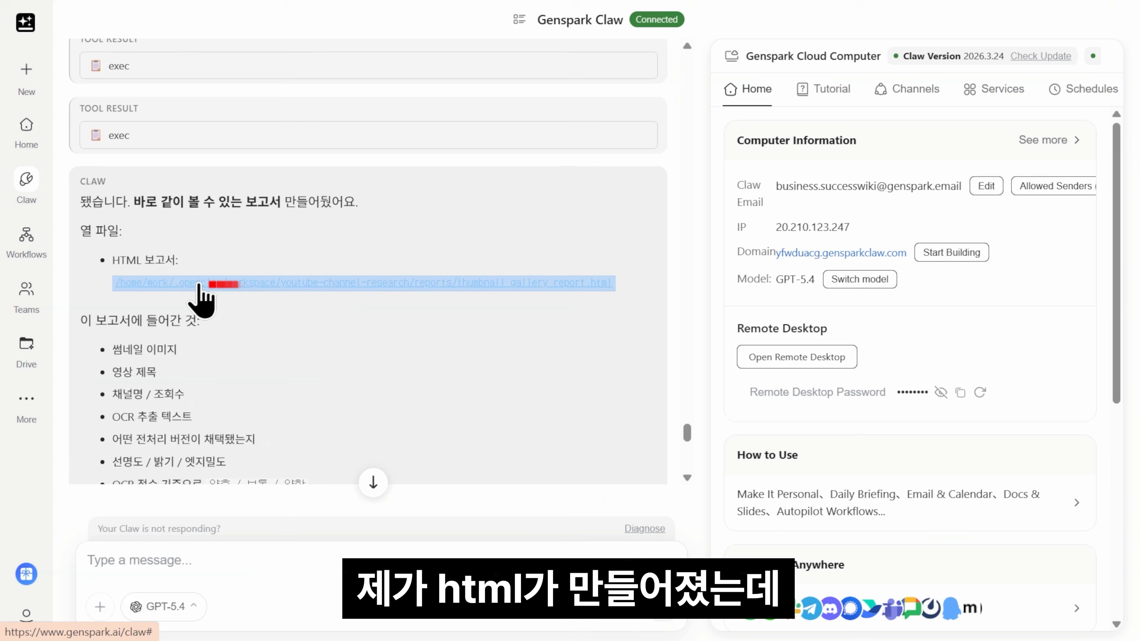
Step: Open thumbnail_gallery_report.html and highlight the 길게 보는 요약 heading and its first paragraph
left_click(278, 284)
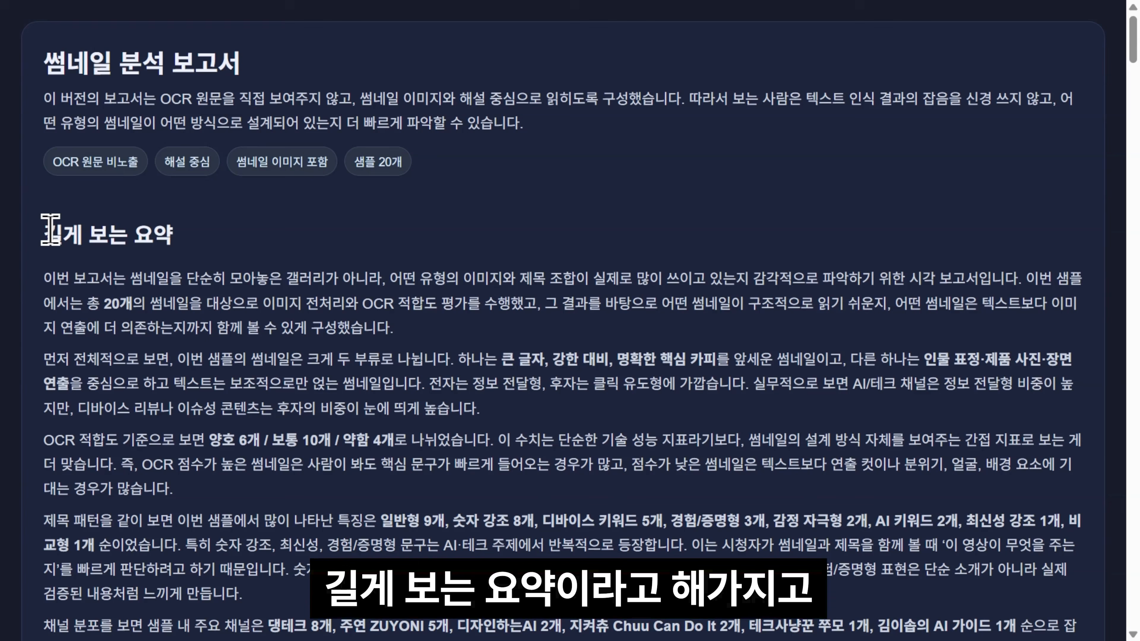
left_click_drag(35, 233, 169, 233)
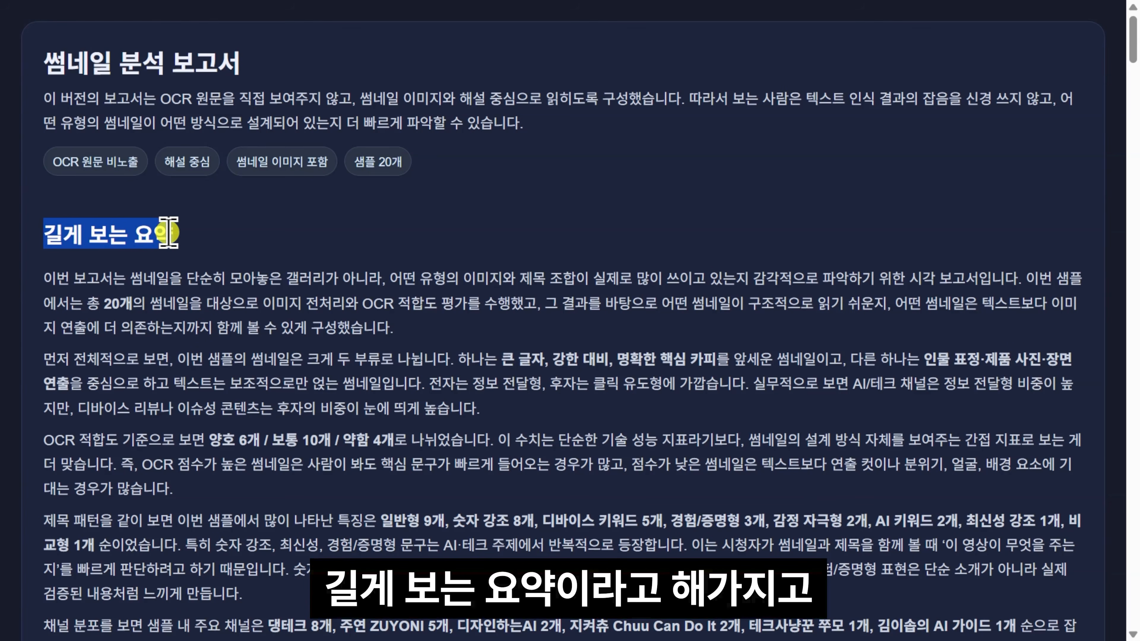
left_click_drag(43, 278, 705, 508)
scroll(721, 278, "down", 1)
left_click(699, 388)
Step: Highlight the report's big-text strong-contrast and scene-staging thumbnail type descriptions
scroll(536, 340, "down", 1)
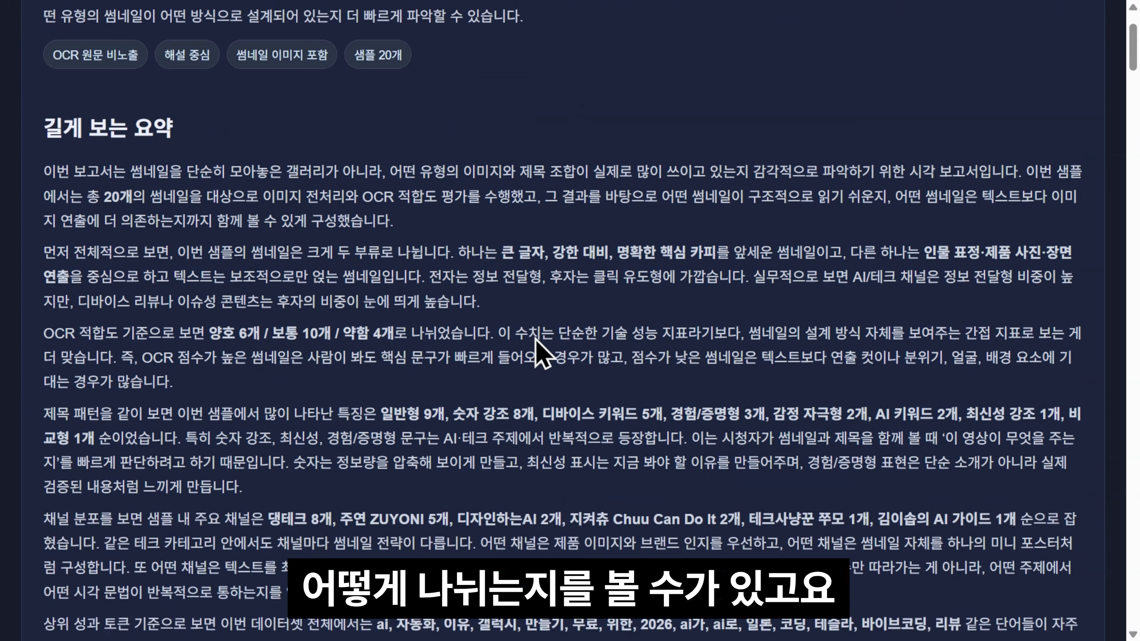
scroll(541, 354, "down", 3)
left_click_drag(251, 92, 480, 99)
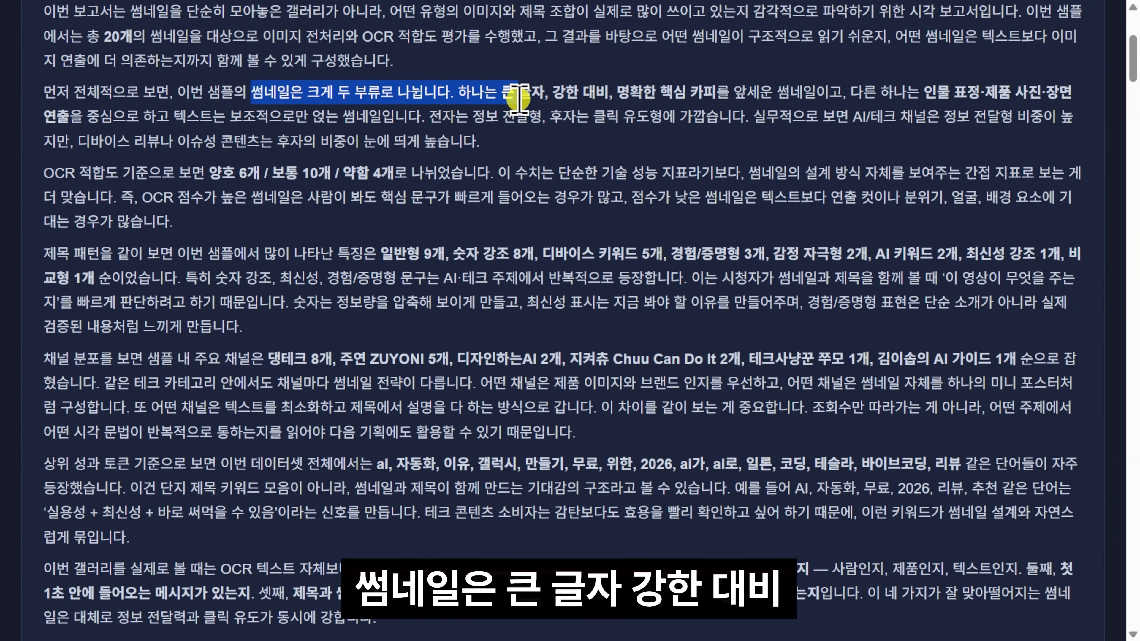
left_click_drag(577, 104, 735, 95)
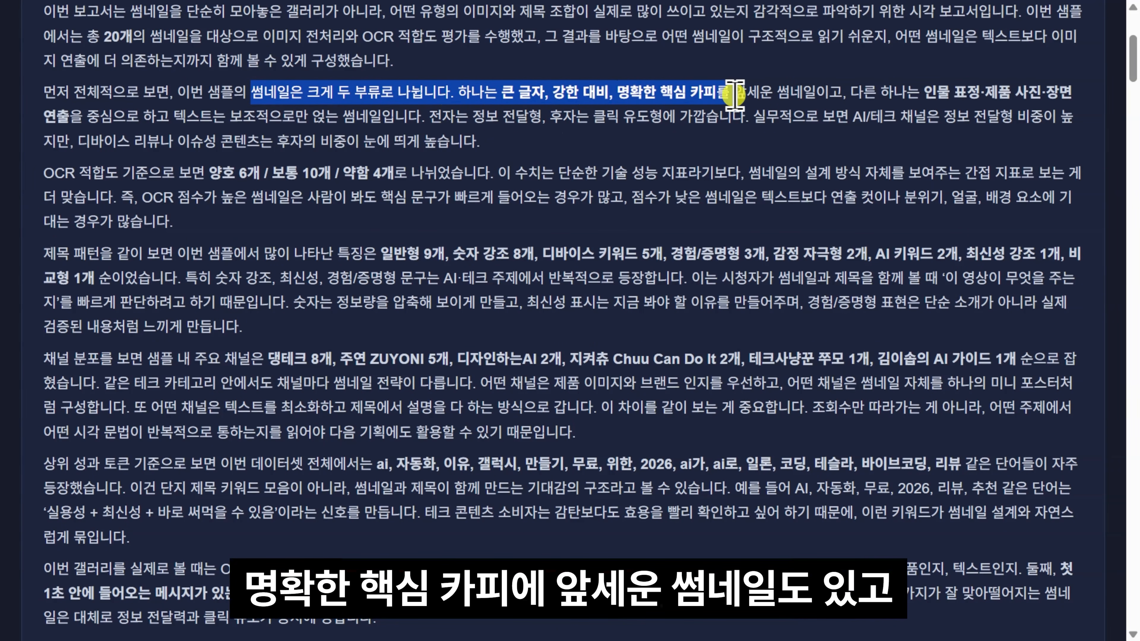
left_click_drag(851, 92, 1047, 87)
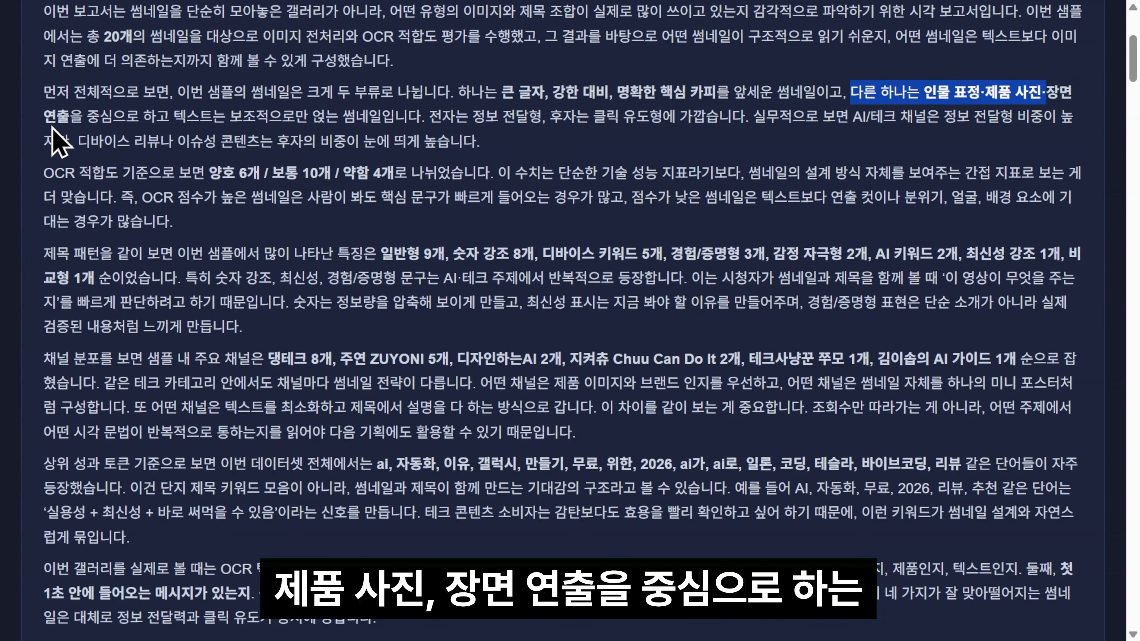
left_click_drag(44, 118, 151, 124)
scroll(501, 183, "down", 12)
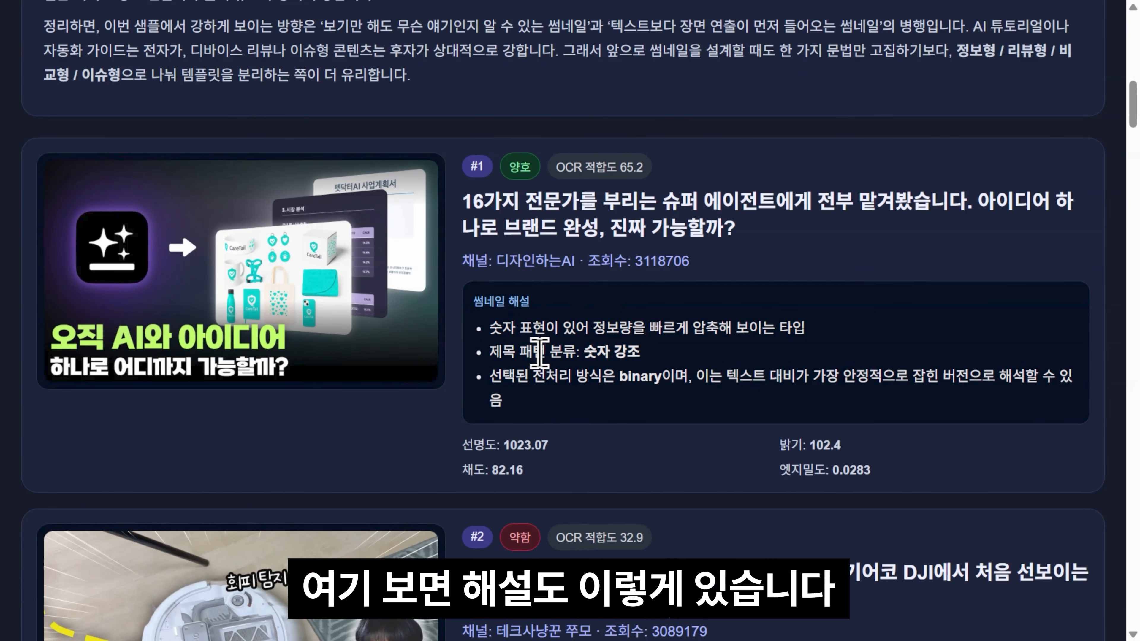
Step: Check card #1's title and title pattern, then scroll through the remaining thumbnail cards
left_click_drag(491, 354, 673, 357)
left_click_drag(476, 205, 656, 202)
left_click(541, 203)
left_click(674, 261)
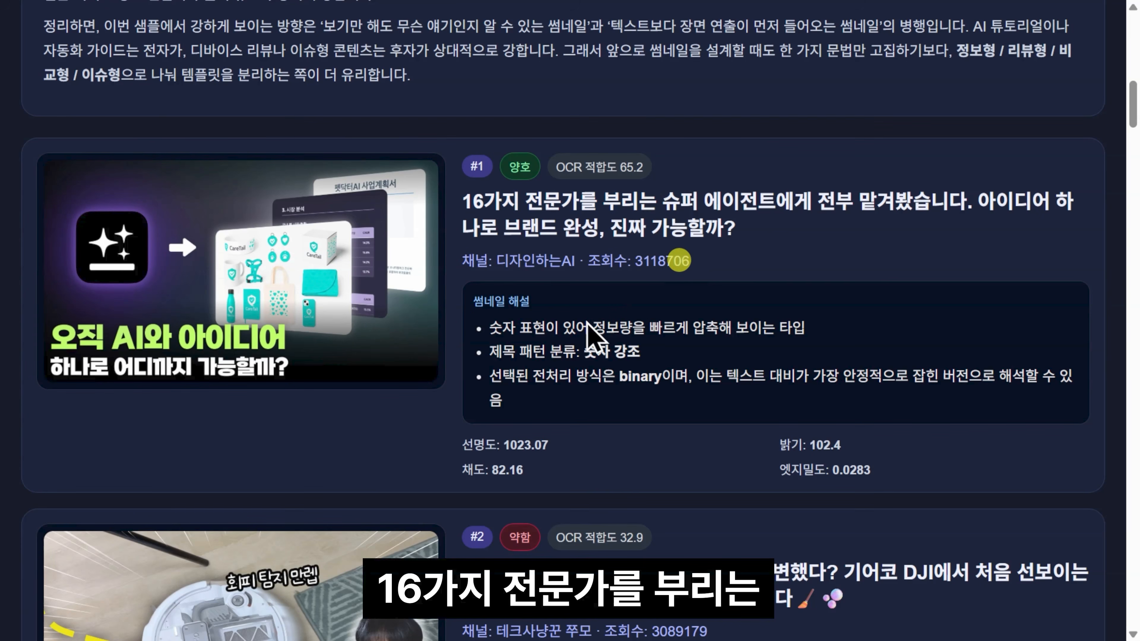
scroll(784, 258, "down", 7)
scroll(563, 198, "down", 10)
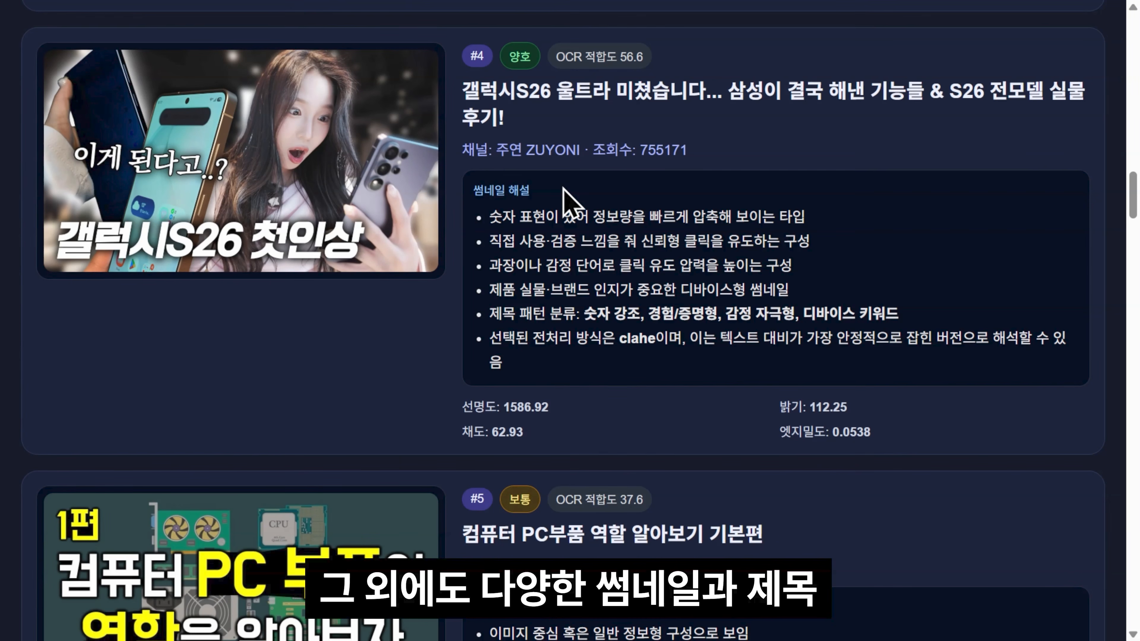
scroll(638, 153, "down", 2)
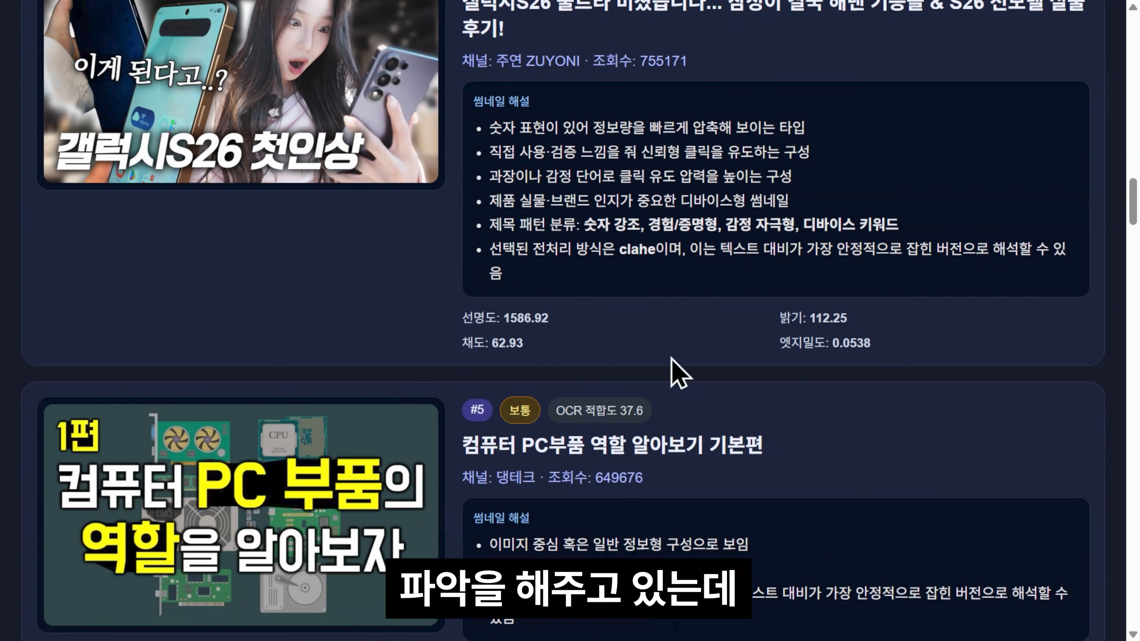
scroll(654, 227, "down", 20)
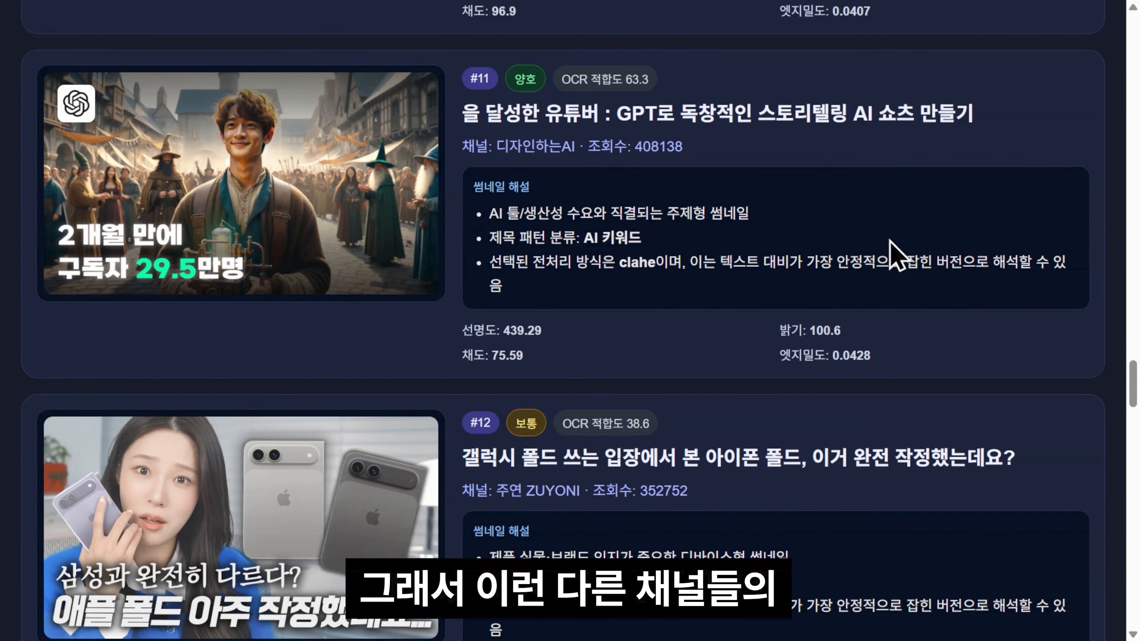
scroll(895, 256, "down", 2)
scroll(896, 255, "down", 15)
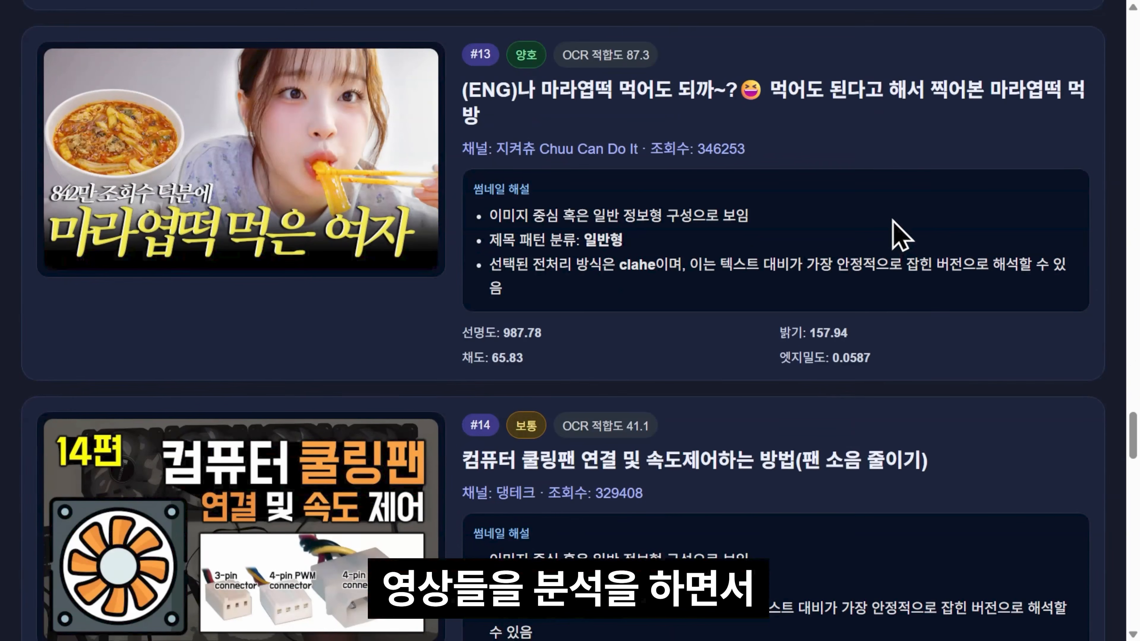
scroll(902, 236, "down", 20)
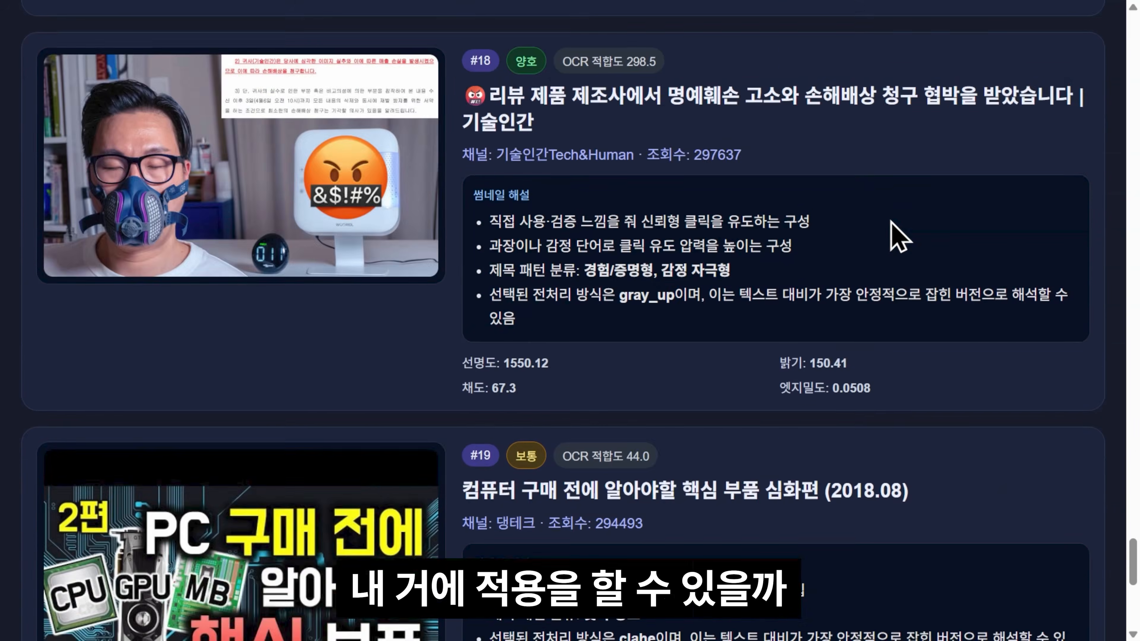
scroll(898, 235, "down", 10)
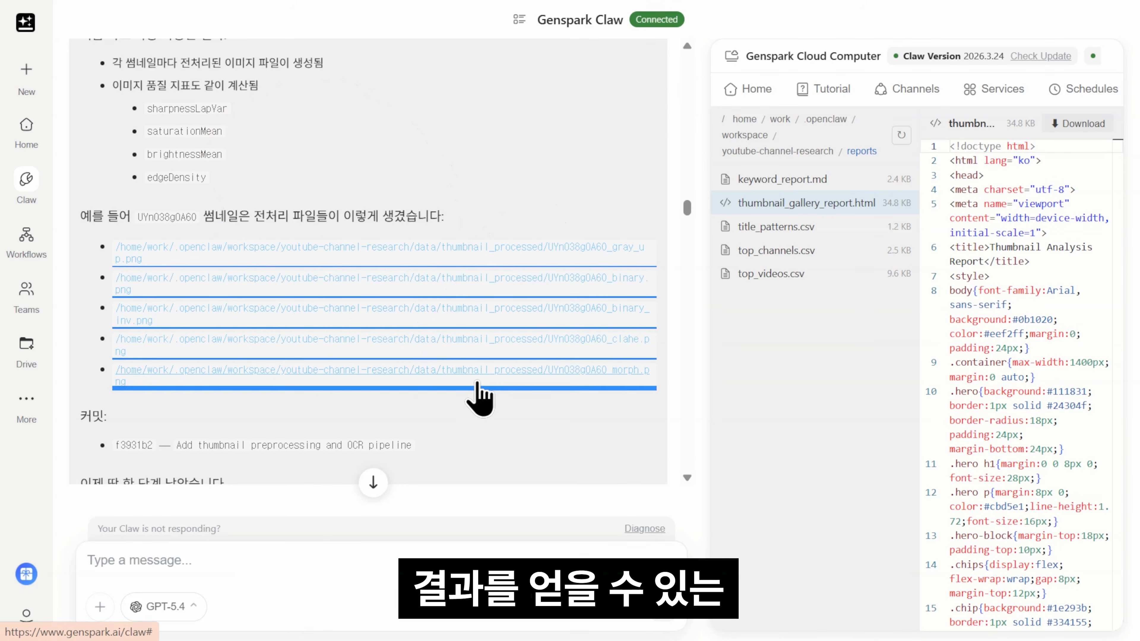
Step: Scroll the Claw chat to review the OCR pipeline summary
scroll(460, 173, "up", 8)
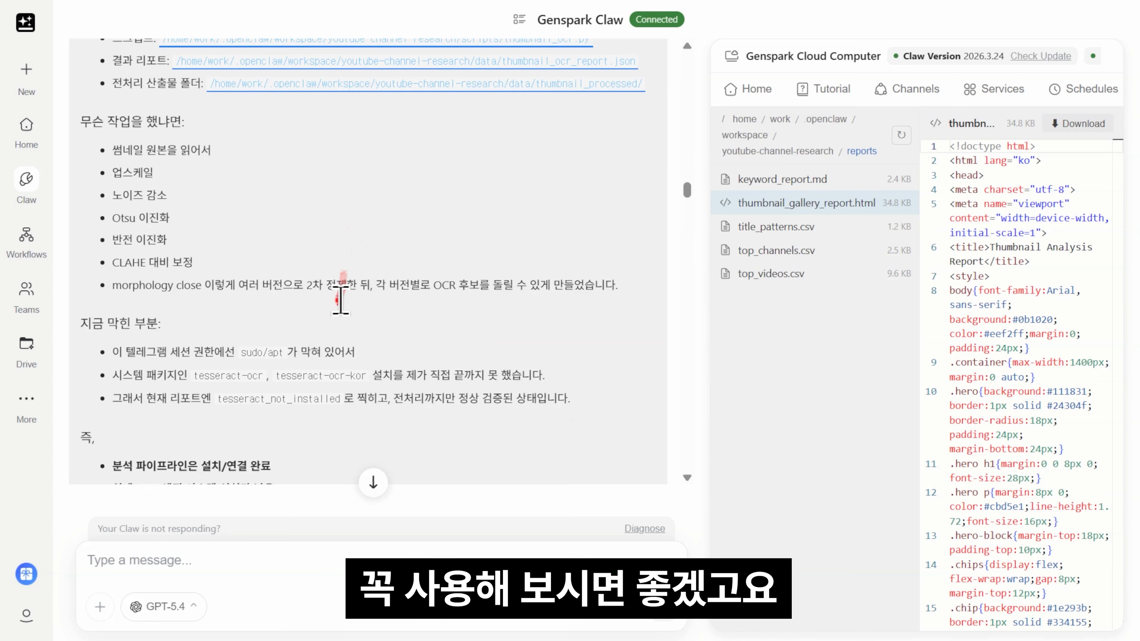
scroll(458, 344, "down", 5)
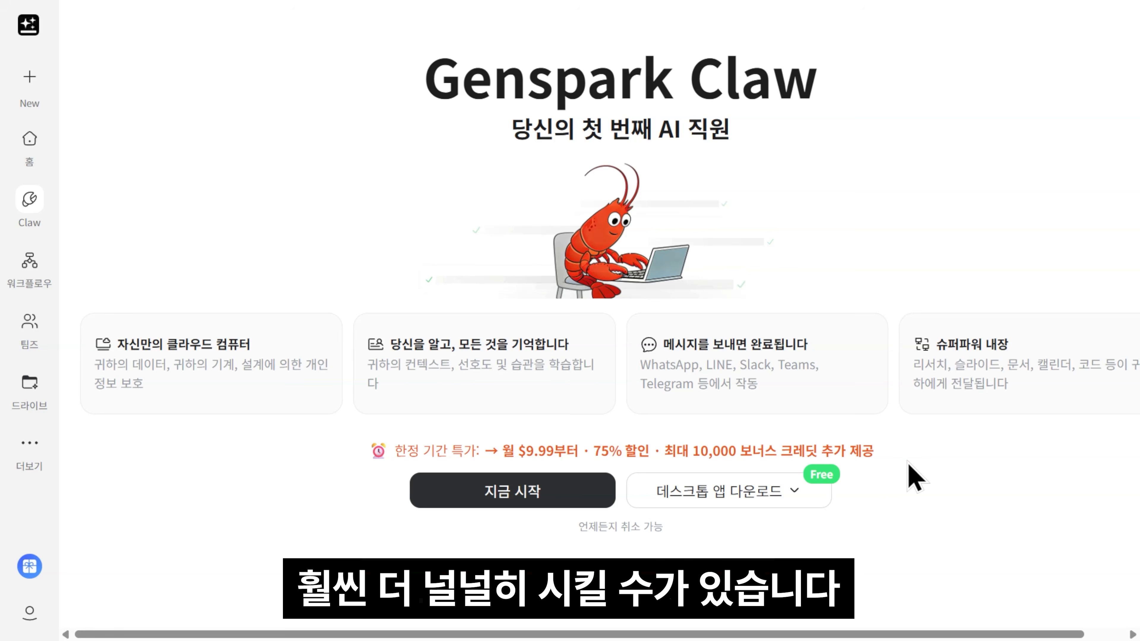
Step: Open the Genspark Claw 활성화 pricing options from 지금 시작
left_click(535, 493)
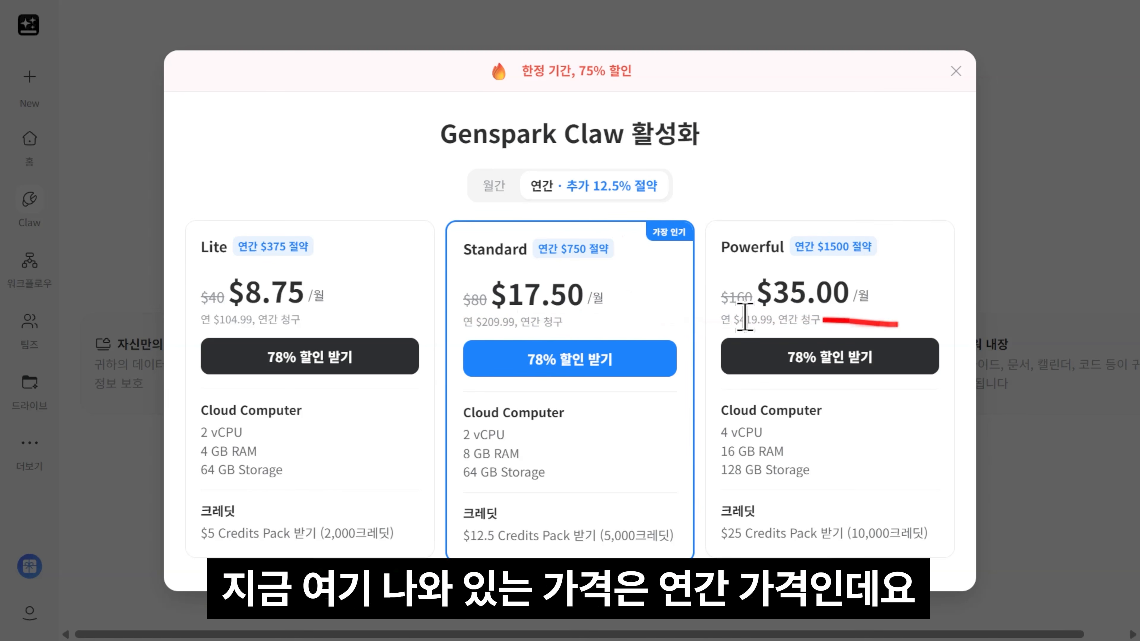
Step: Show the Claw plan prices billed monthly, then switch back to annual billing
left_click(496, 191)
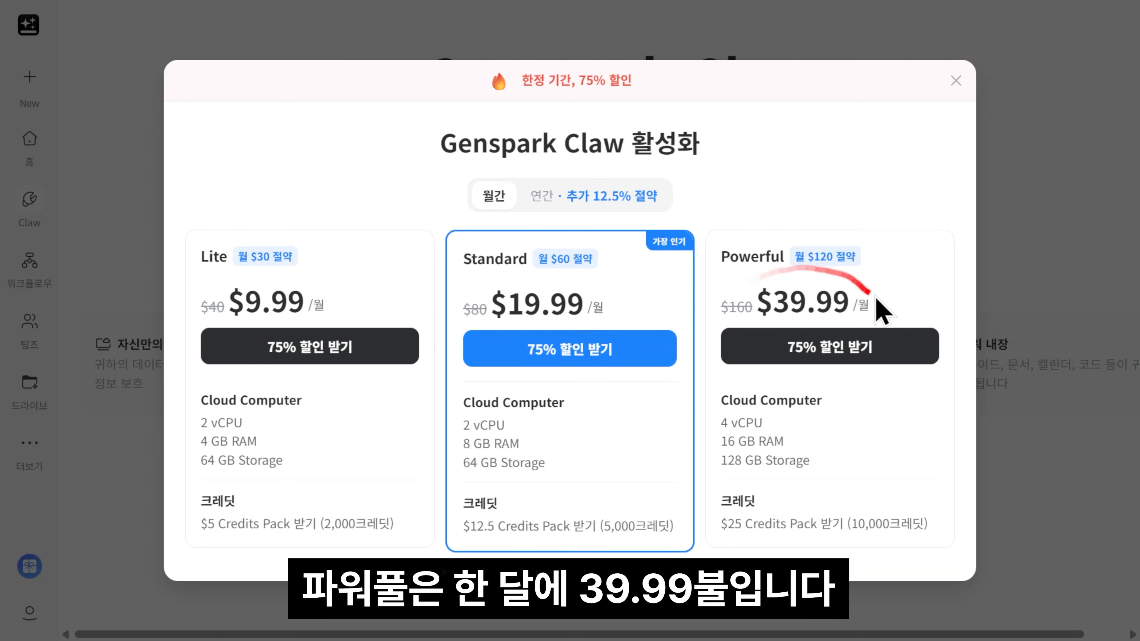
left_click(561, 195)
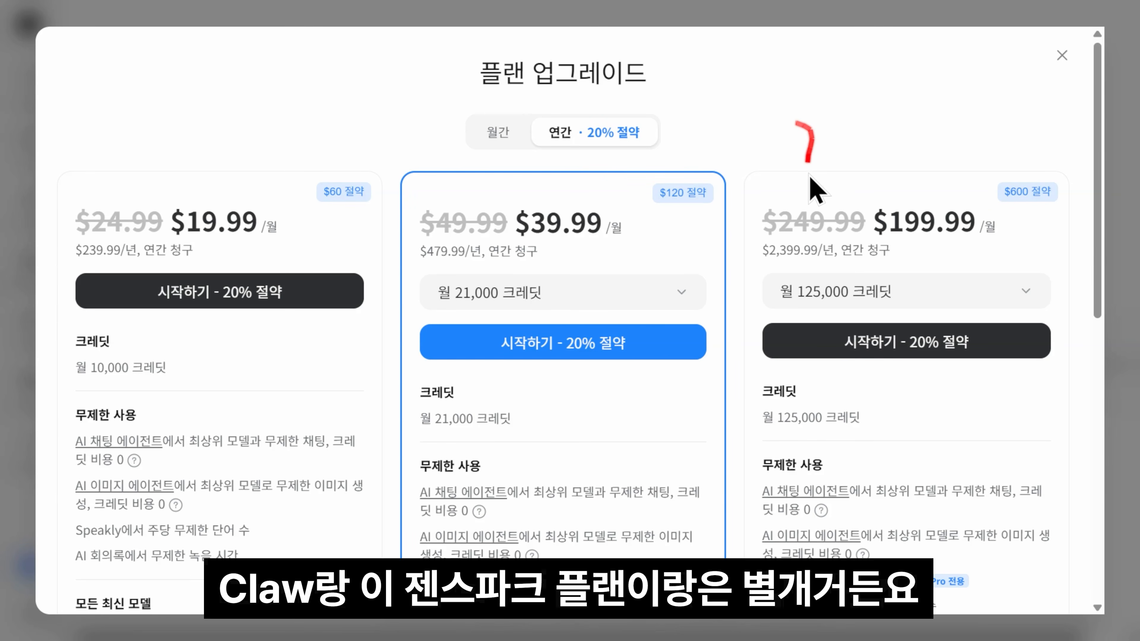
Step: Scroll through the upgrade plans' features, including 10,000, 21,000 and 125,000 monthly credits
scroll(815, 189, "down", 2)
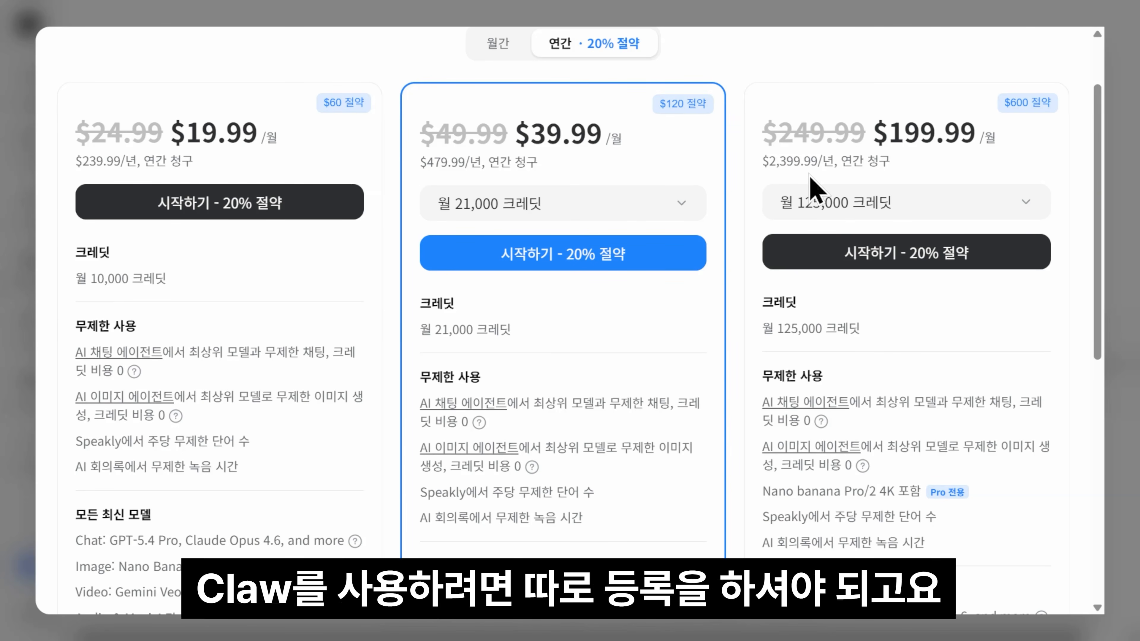
scroll(815, 188, "up", 2)
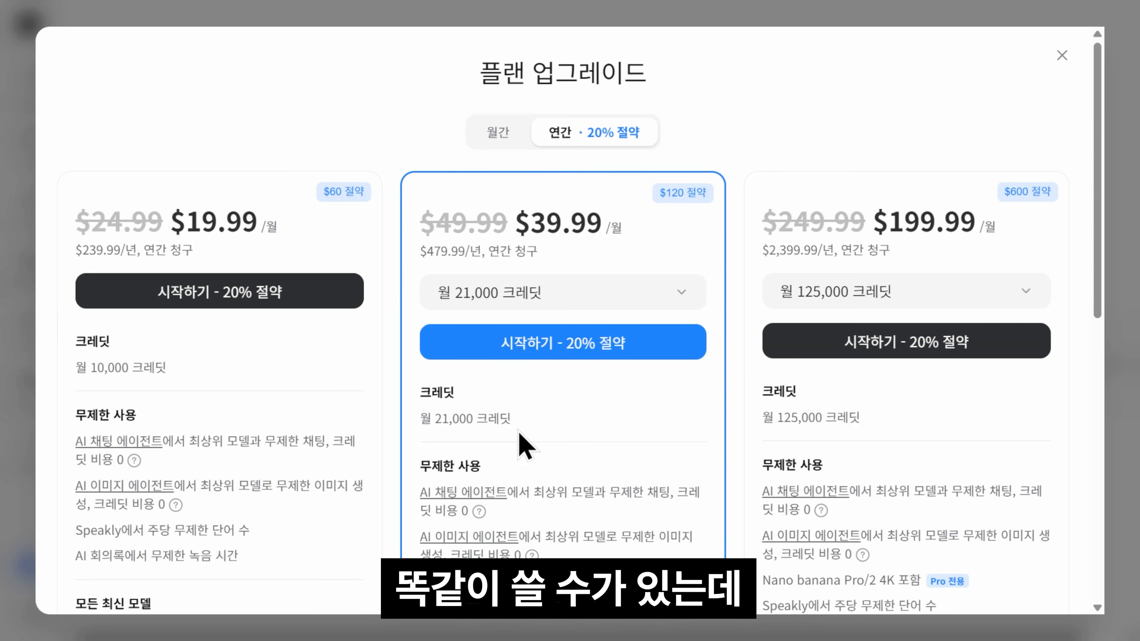
scroll(525, 447, "down", 10)
scroll(549, 395, "up", 4)
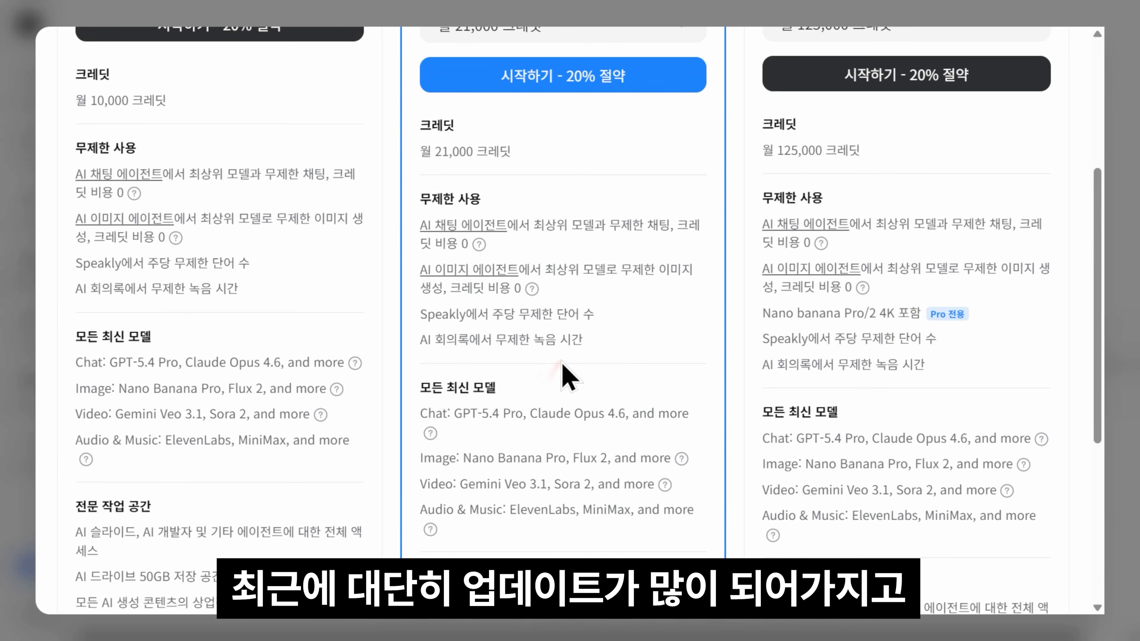
scroll(568, 366, "up", 4)
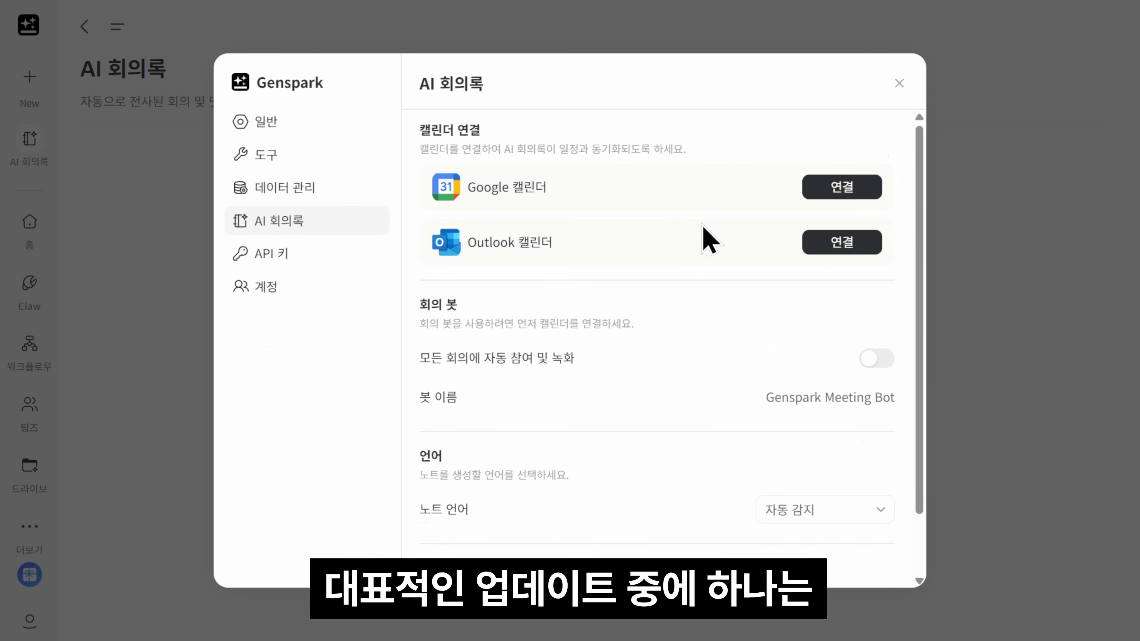
Step: Change the AI 회의록 note language from 자동 감지 to 한국어
scroll(763, 314, "down", 2)
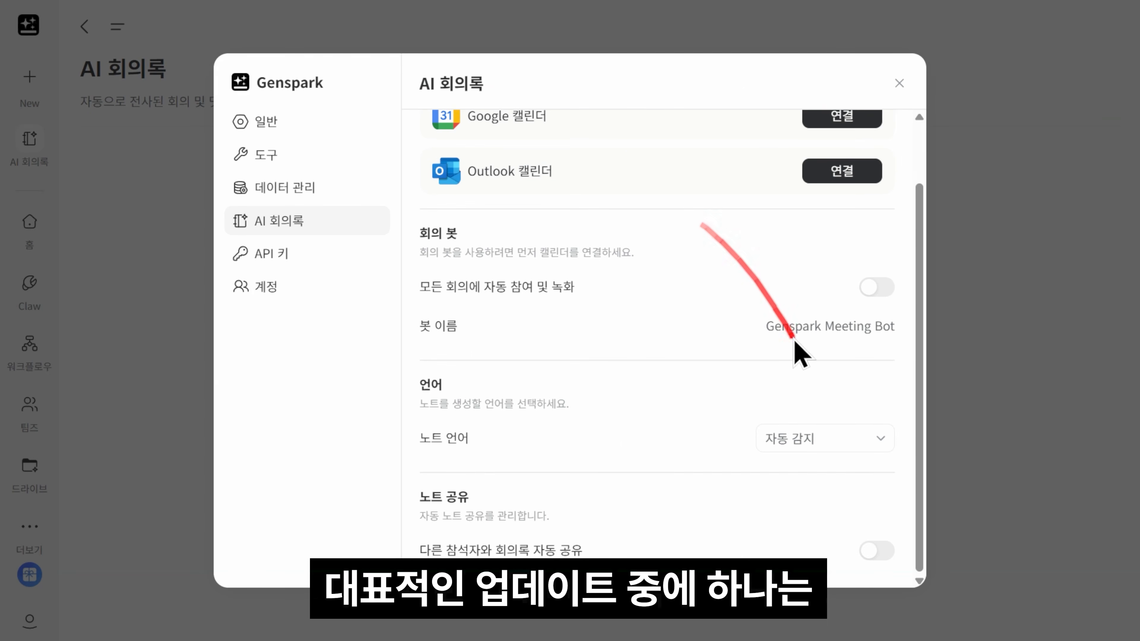
scroll(904, 355, "up", 2)
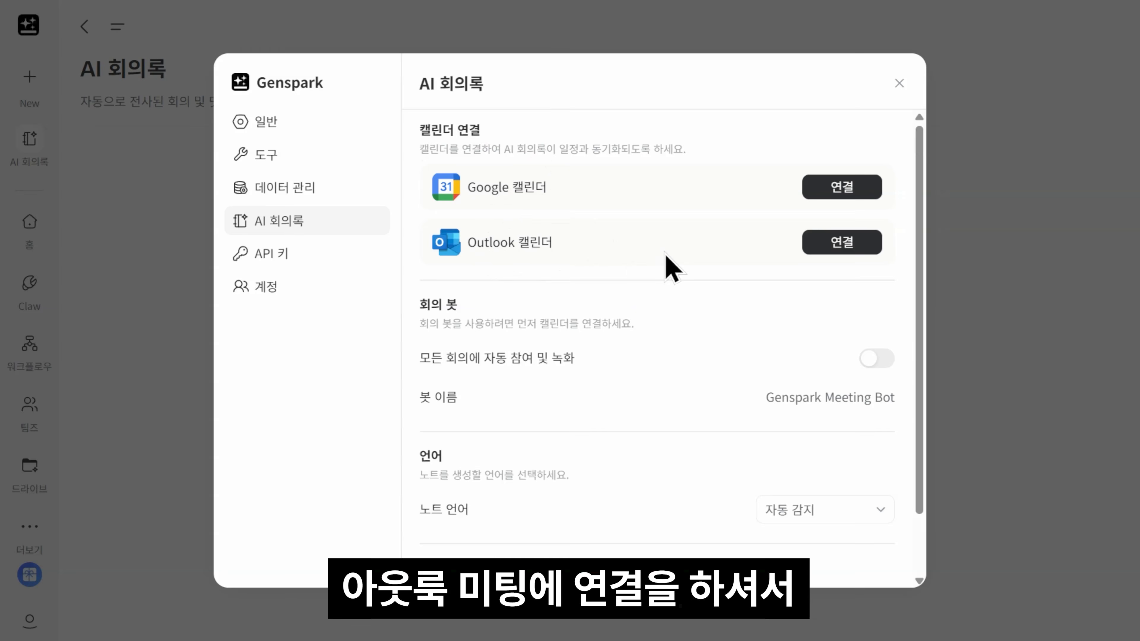
scroll(669, 267, "down", 2)
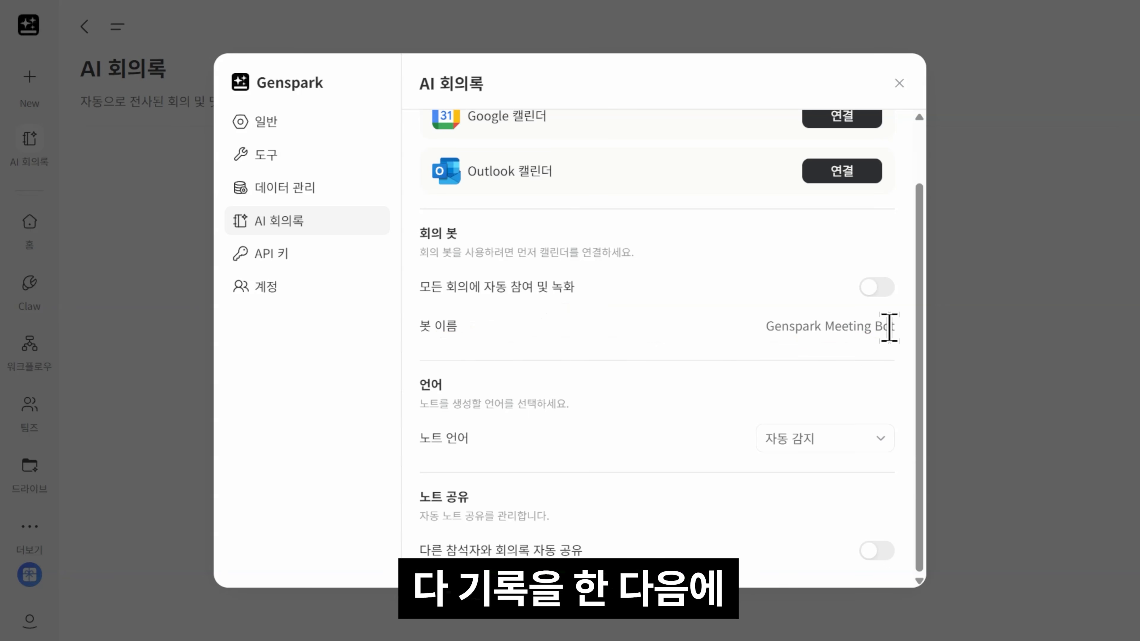
left_click(809, 436)
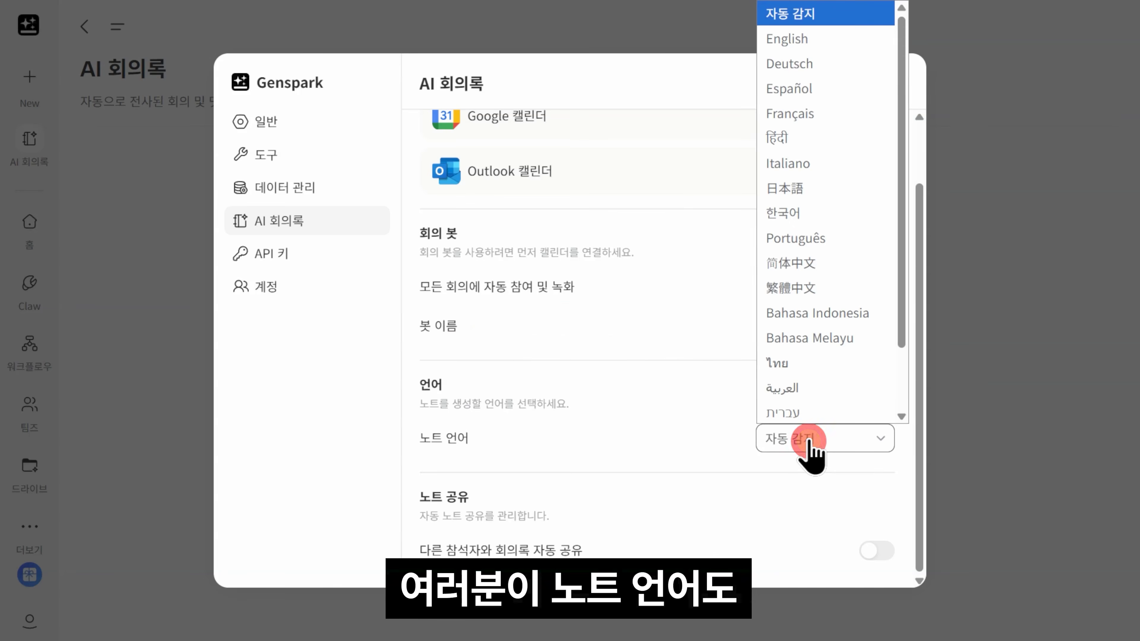
left_click(792, 211)
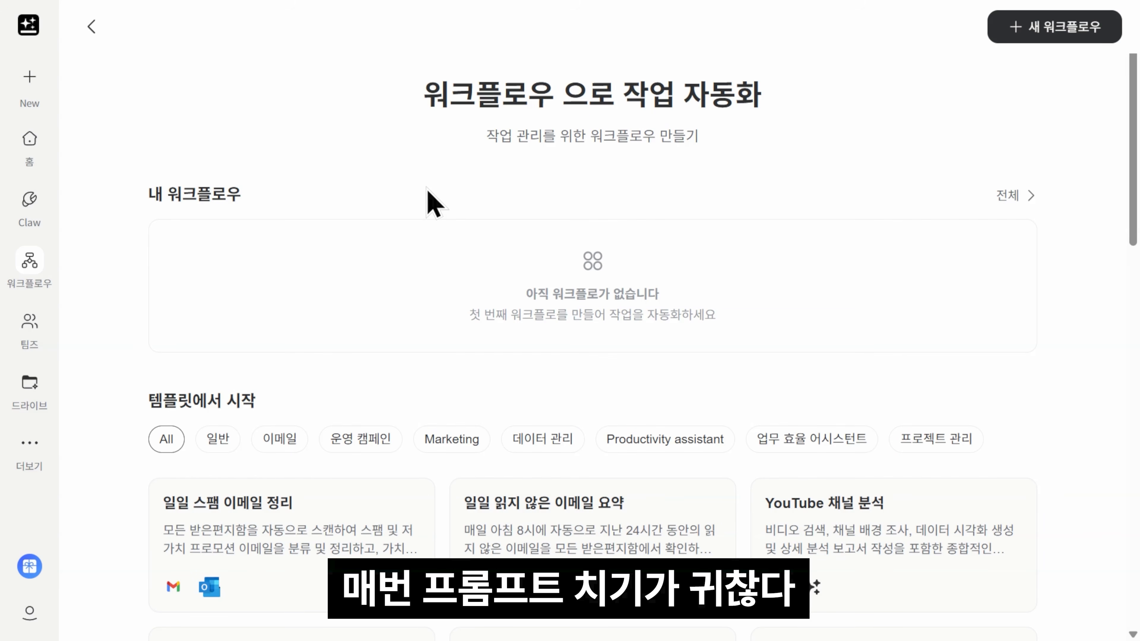
Step: Browse the workflow templates, then open the My Claw chat in Teams
scroll(444, 187, "down", 4)
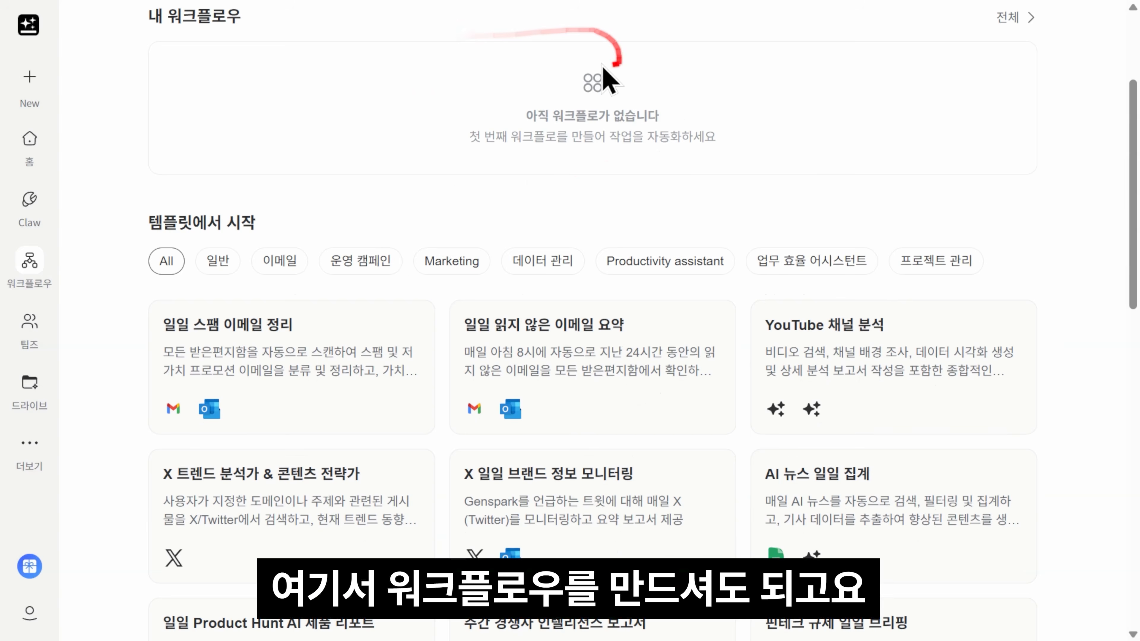
scroll(673, 206, "up", 2)
scroll(580, 272, "down", 4)
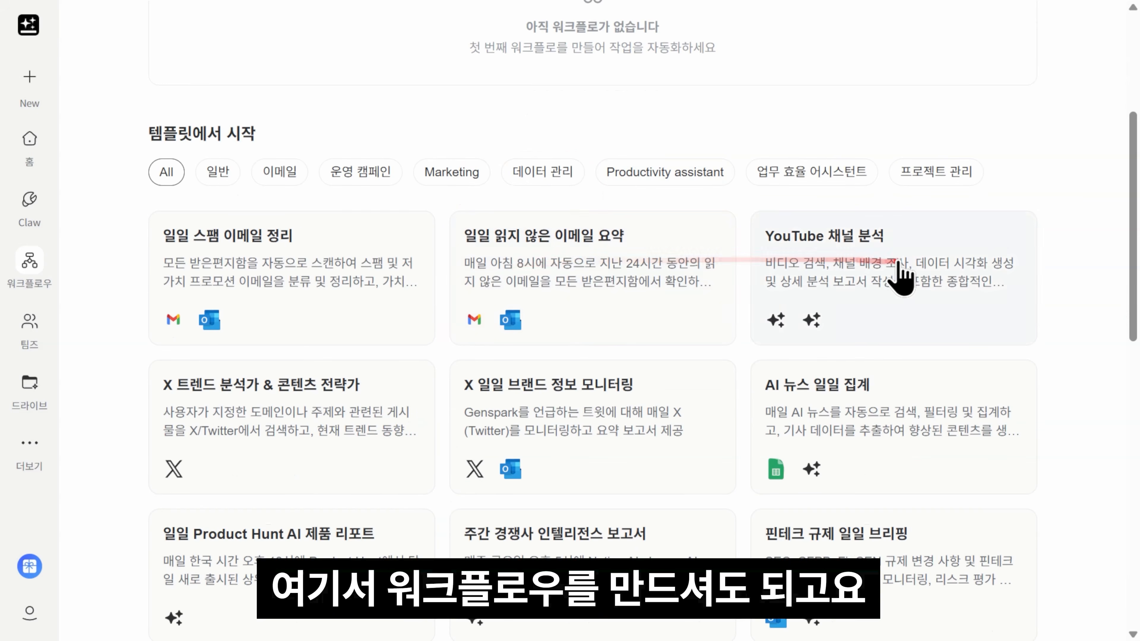
scroll(898, 274, "down", 2)
scroll(936, 463, "down", 15)
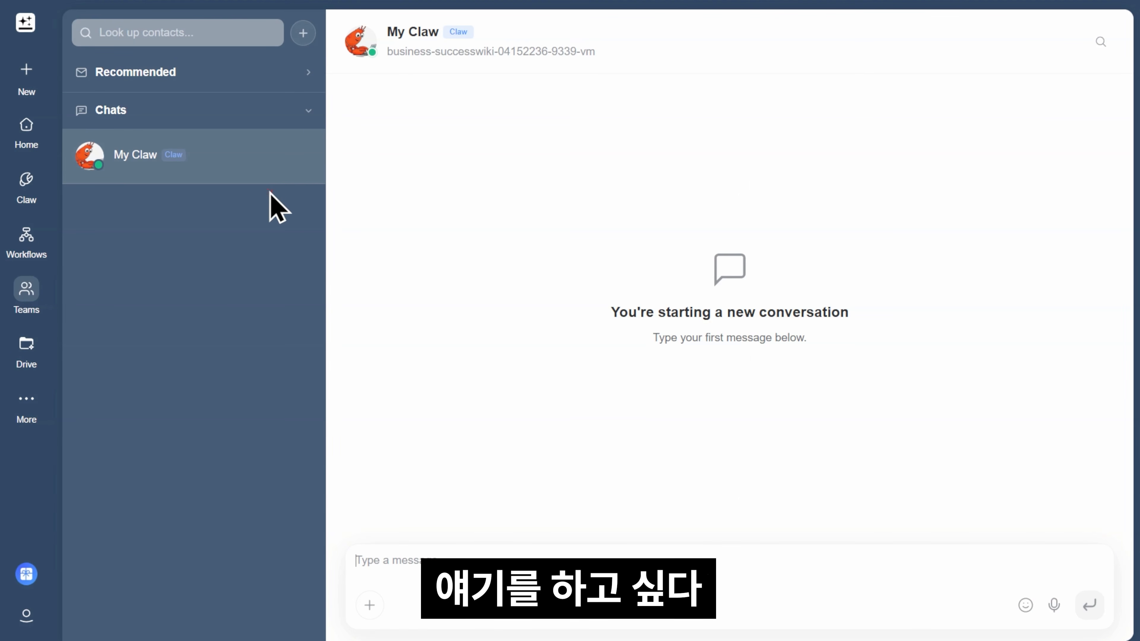
left_click(303, 33)
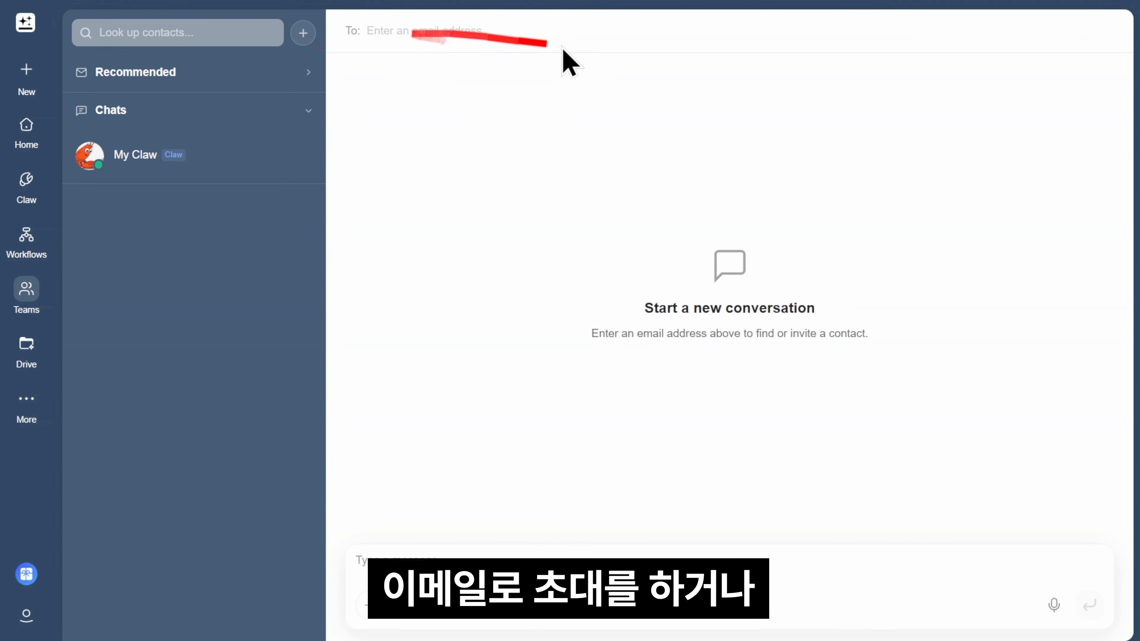
left_click(245, 159)
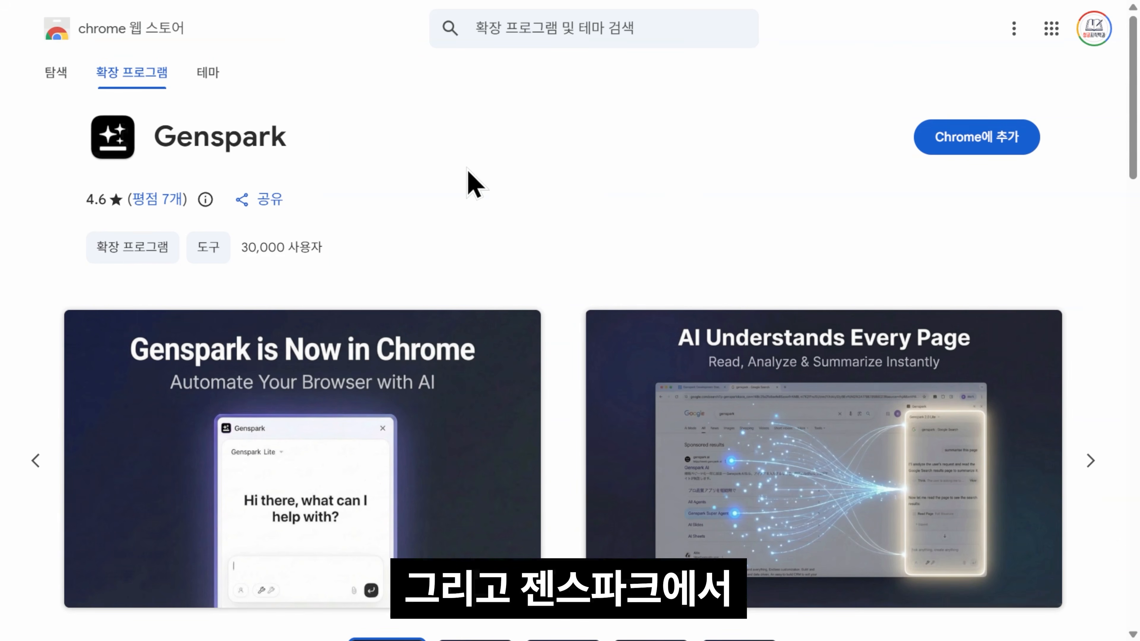
Step: Scroll through the Genspark Chrome Web Store listing to view its rating and promo screenshots
scroll(995, 208, "down", 4)
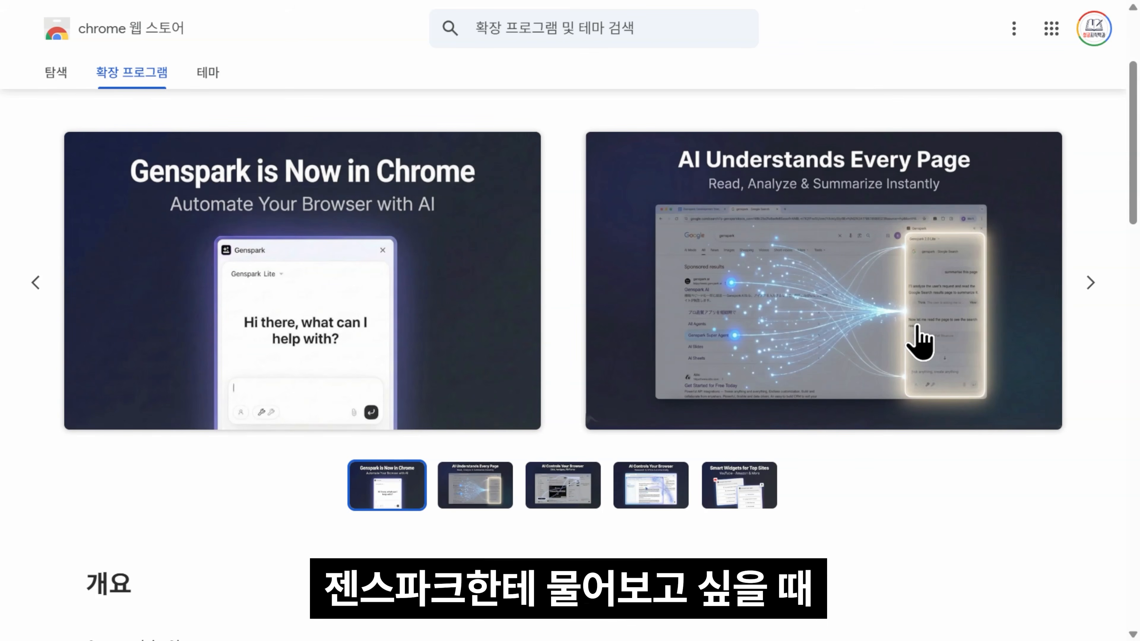
scroll(875, 359, "up", 4)
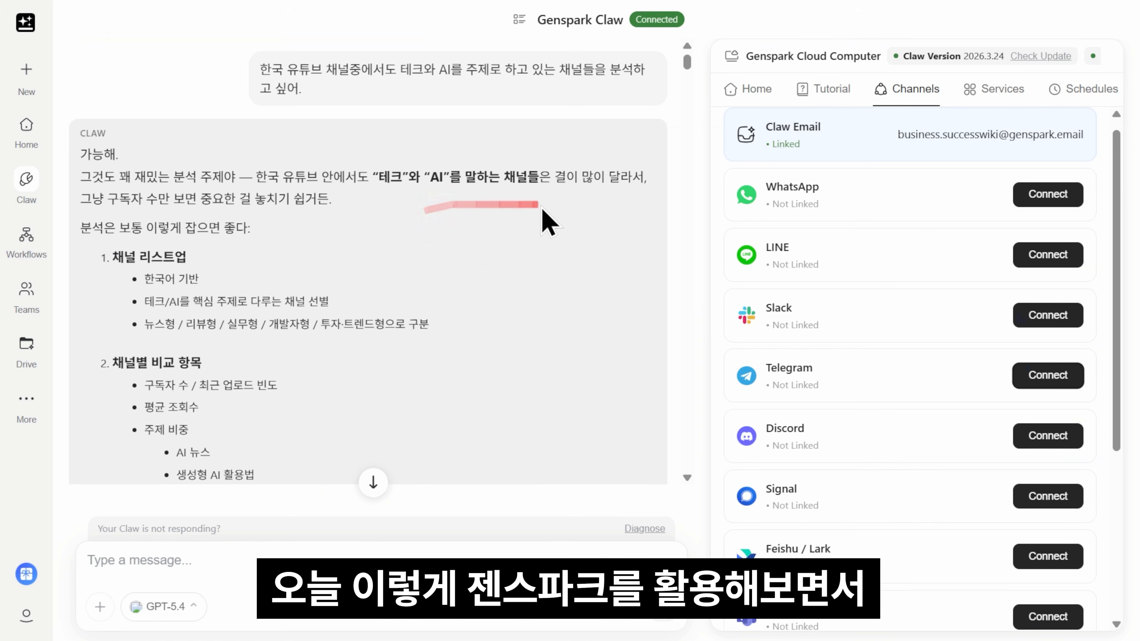
middle_click(555, 222)
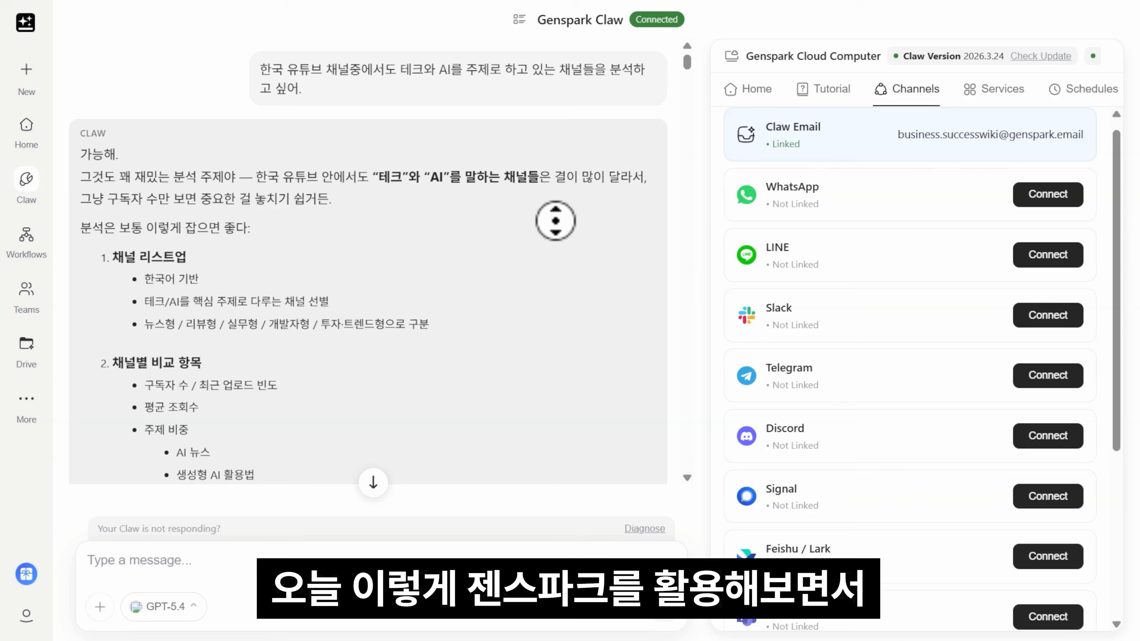